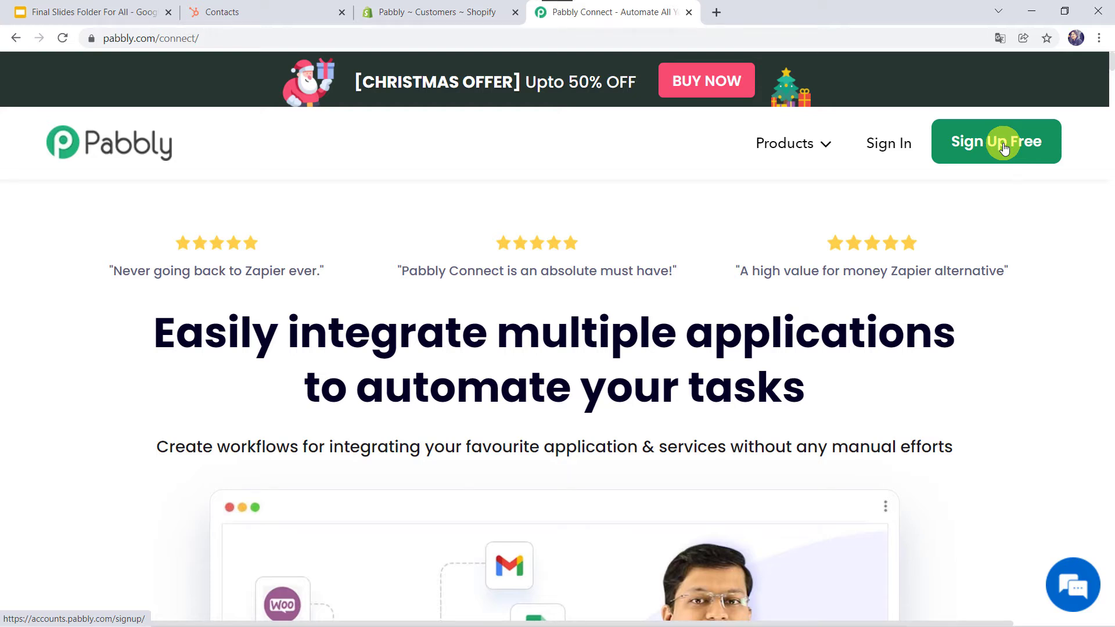
Sign in to Pabbly, open Pabbly Connect and look over the existing workflows on its dashboard.
{"action": "left_click", "coordinate": [882, 150]}
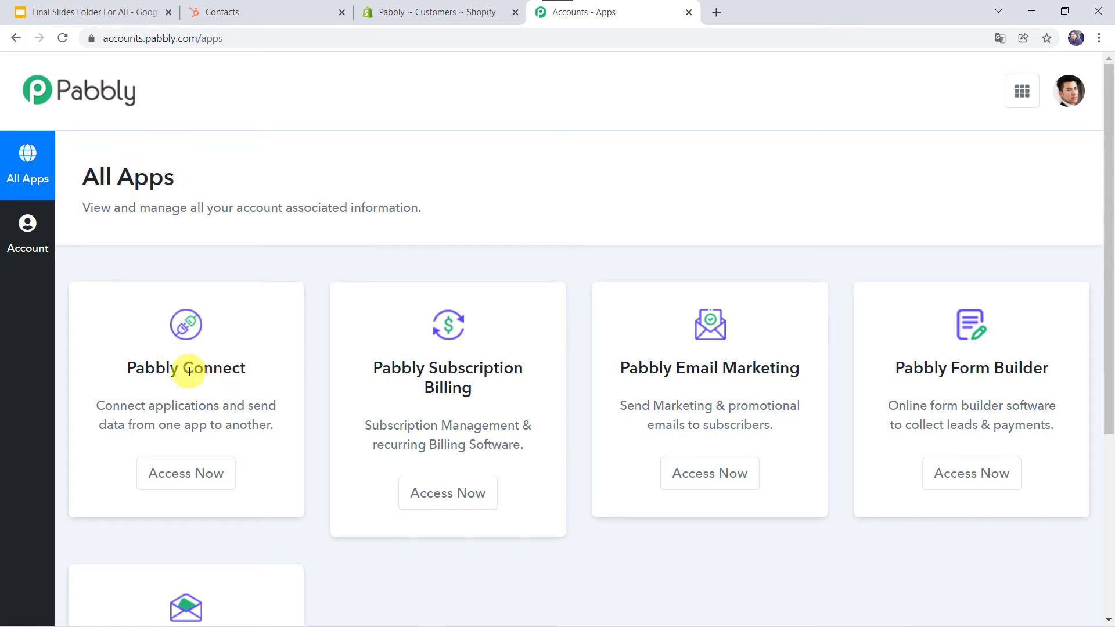
{"action": "left_click", "coordinate": [168, 480]}
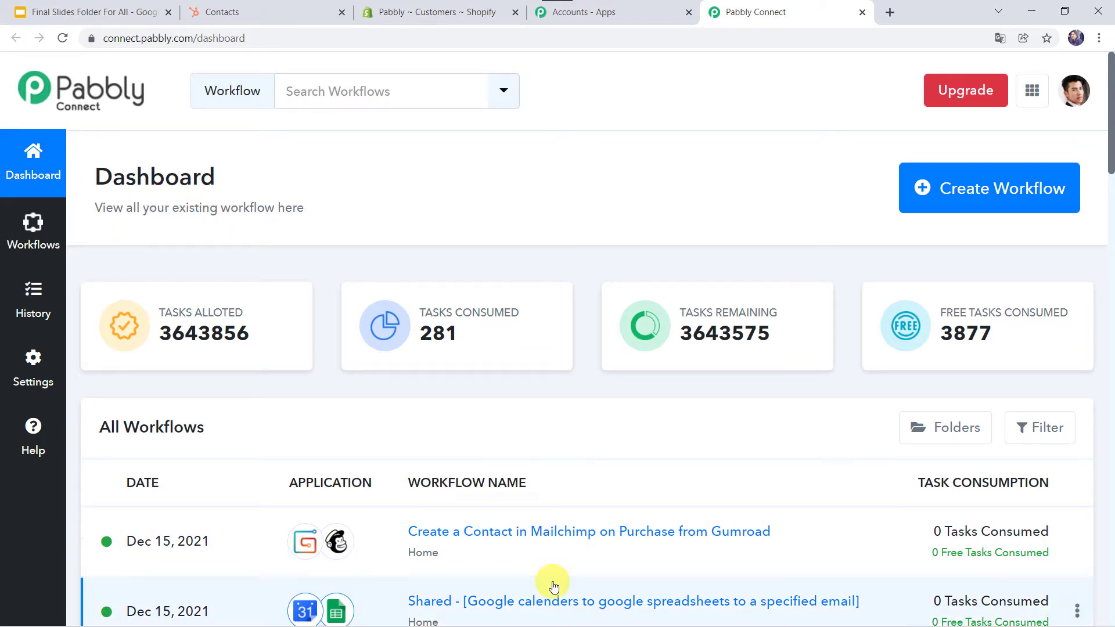
{"action": "scroll", "coordinate": [552, 580], "scroll_direction": "down", "scroll_amount": 5}
{"action": "scroll", "coordinate": [553, 584], "scroll_direction": "up", "scroll_amount": 5}
Create a workflow named "HubSpot and Shopify Integration".
{"action": "left_click", "coordinate": [974, 197]}
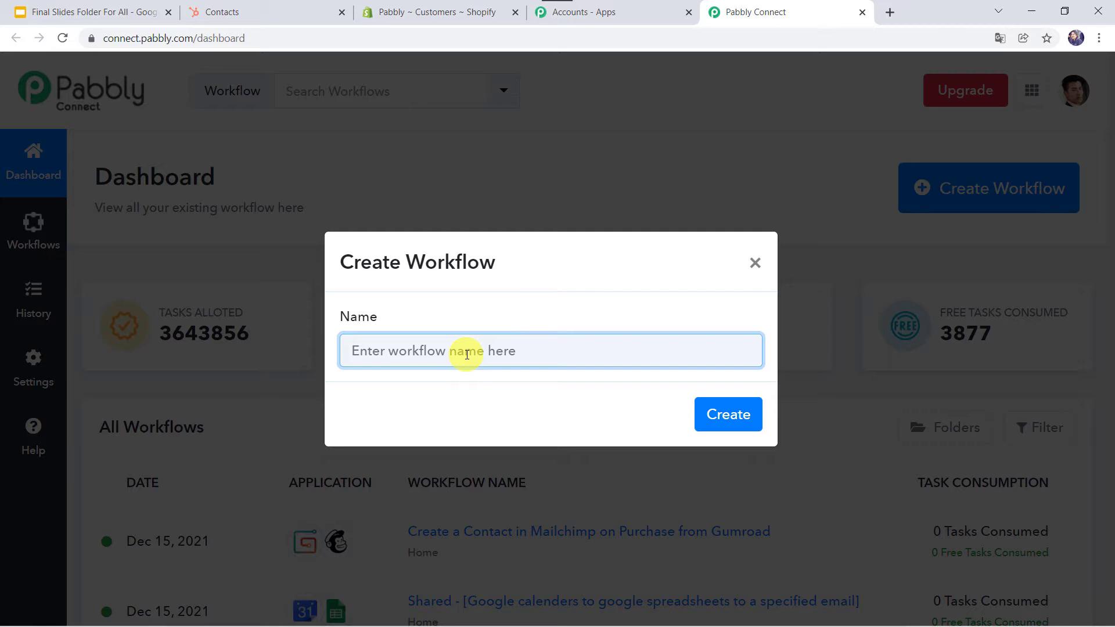
{"action": "type", "text": "HubSpot and Shopify Integration"}
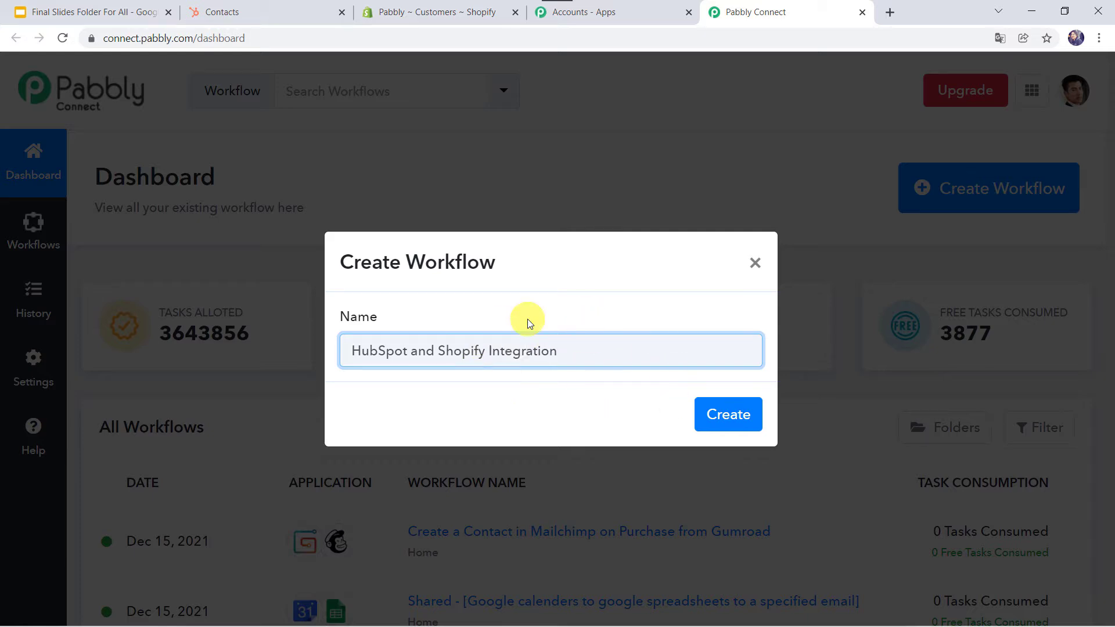
{"action": "left_click", "coordinate": [719, 410]}
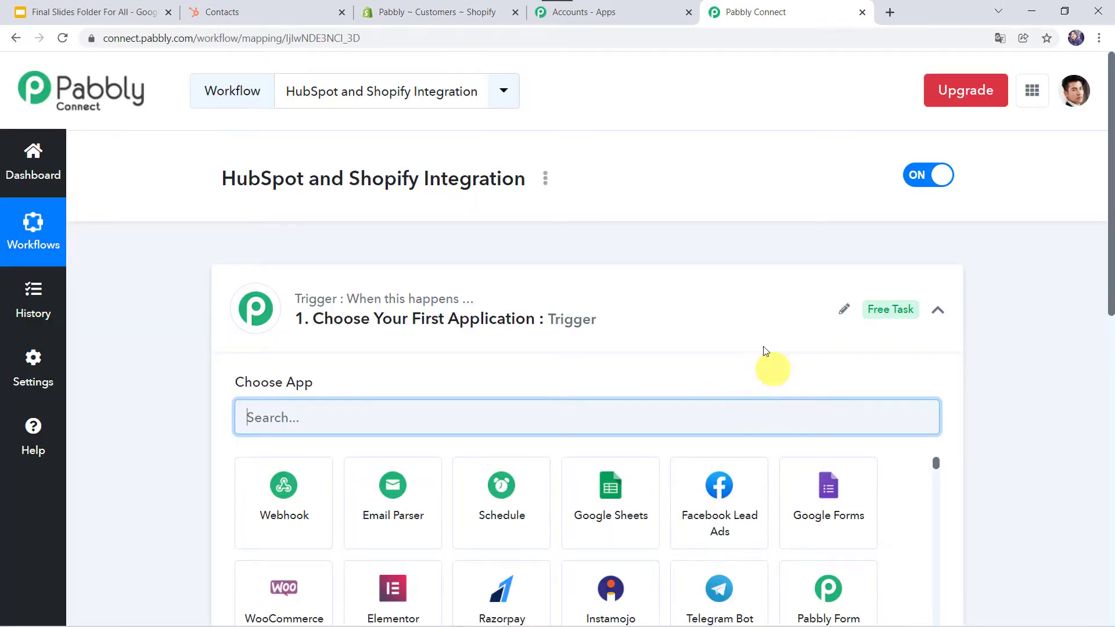
Choose HubSpot CRM as the workflow's trigger application.
{"action": "left_click", "coordinate": [610, 314]}
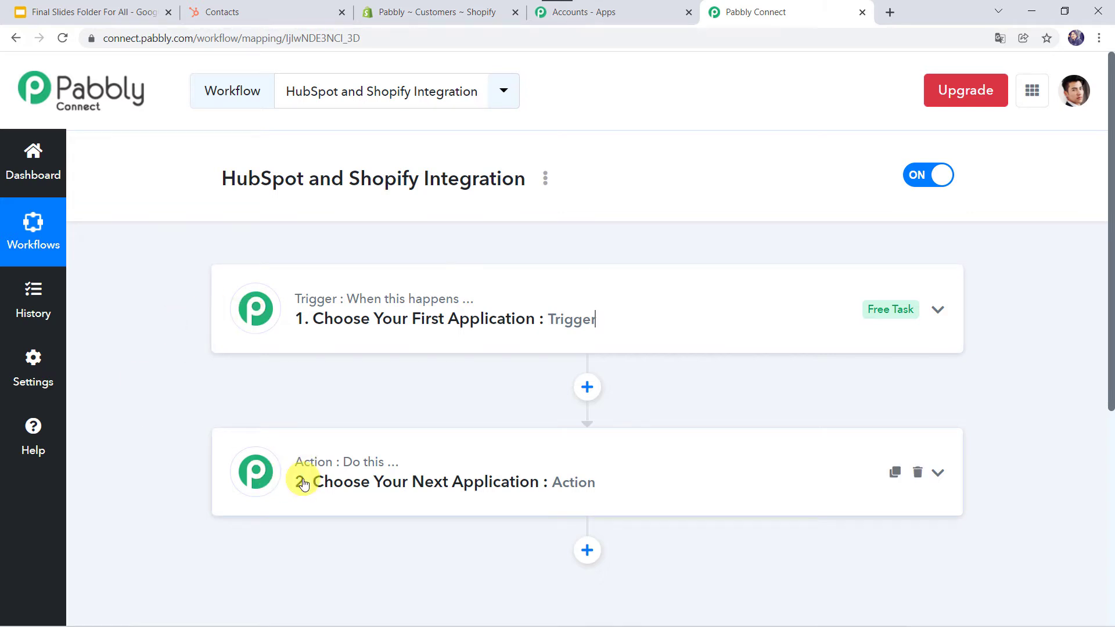
{"action": "left_click", "coordinate": [620, 317]}
{"action": "left_click", "coordinate": [311, 418]}
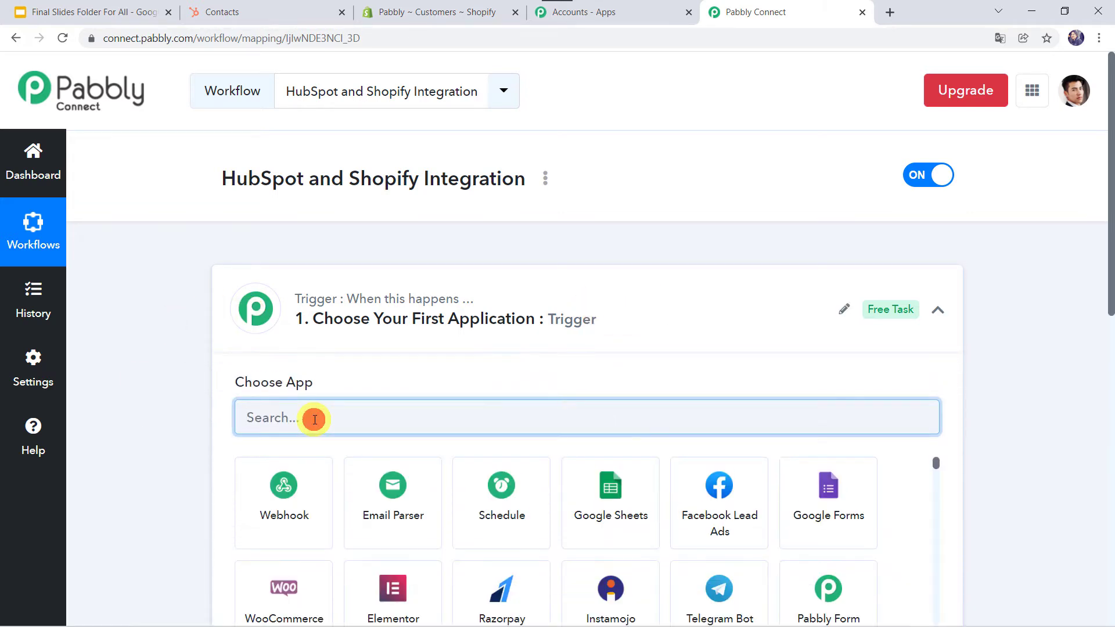
{"action": "type", "text": "H"}
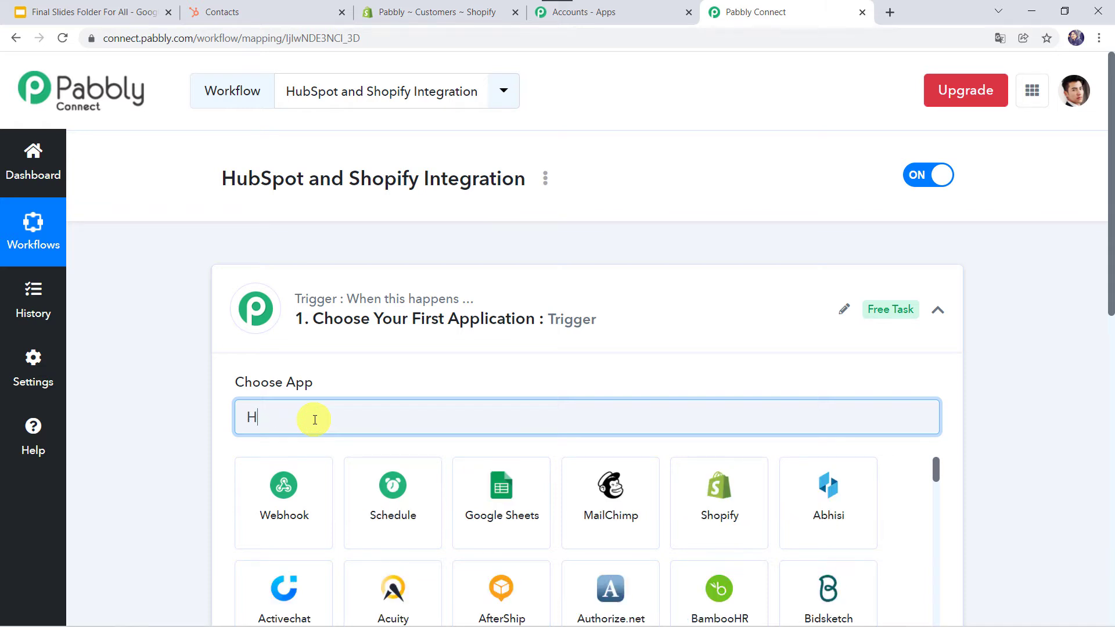
{"action": "type", "text": "ubsp"}
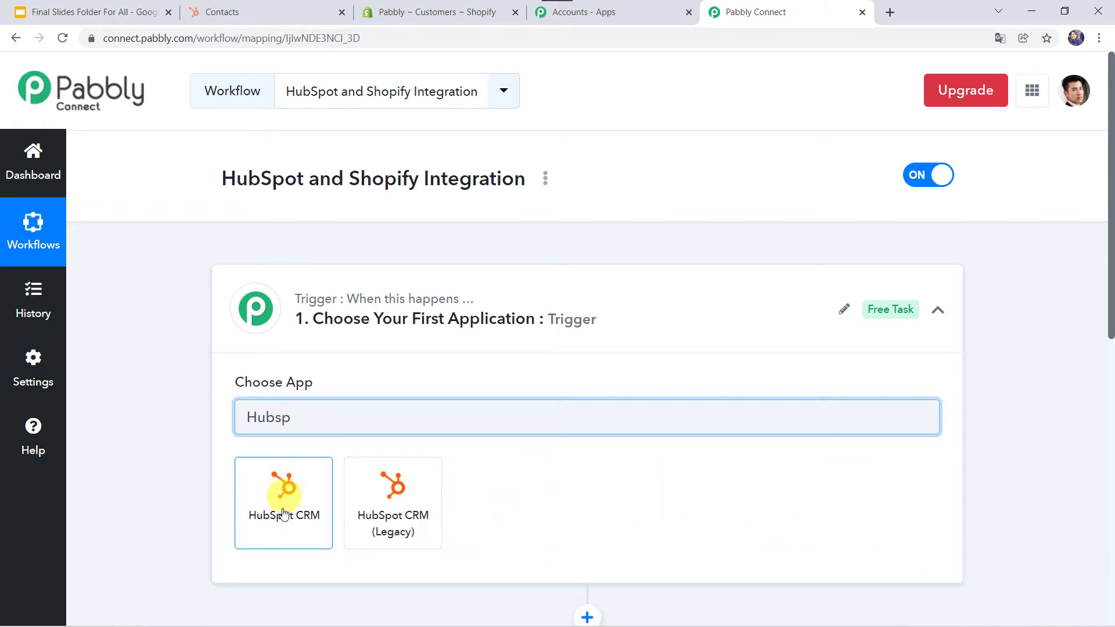
{"action": "left_click", "coordinate": [282, 511]}
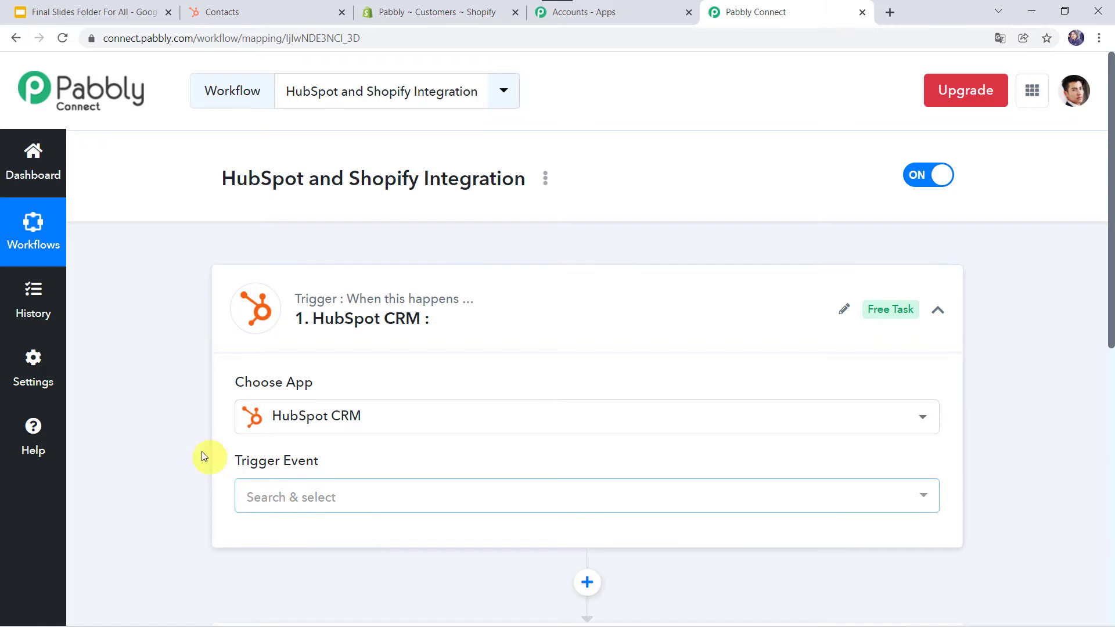
Set the trigger event of the HubSpot CRM step to New Contact Added.
{"action": "scroll", "coordinate": [191, 448], "scroll_direction": "down", "scroll_amount": 2}
{"action": "left_click", "coordinate": [293, 374]}
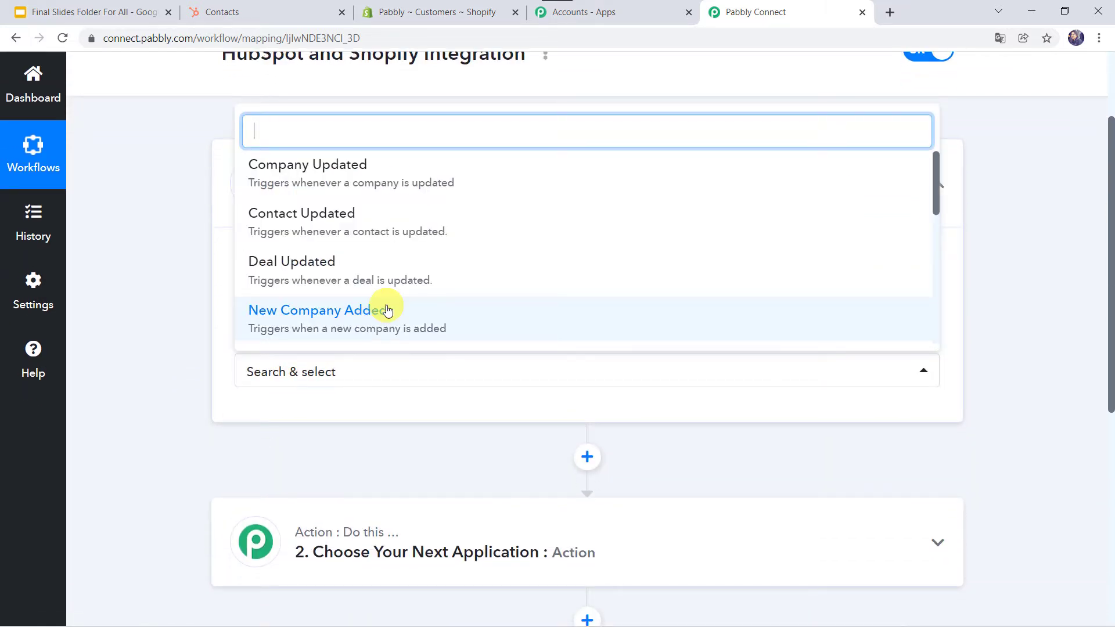
{"action": "scroll", "coordinate": [386, 311], "scroll_direction": "down", "scroll_amount": 3}
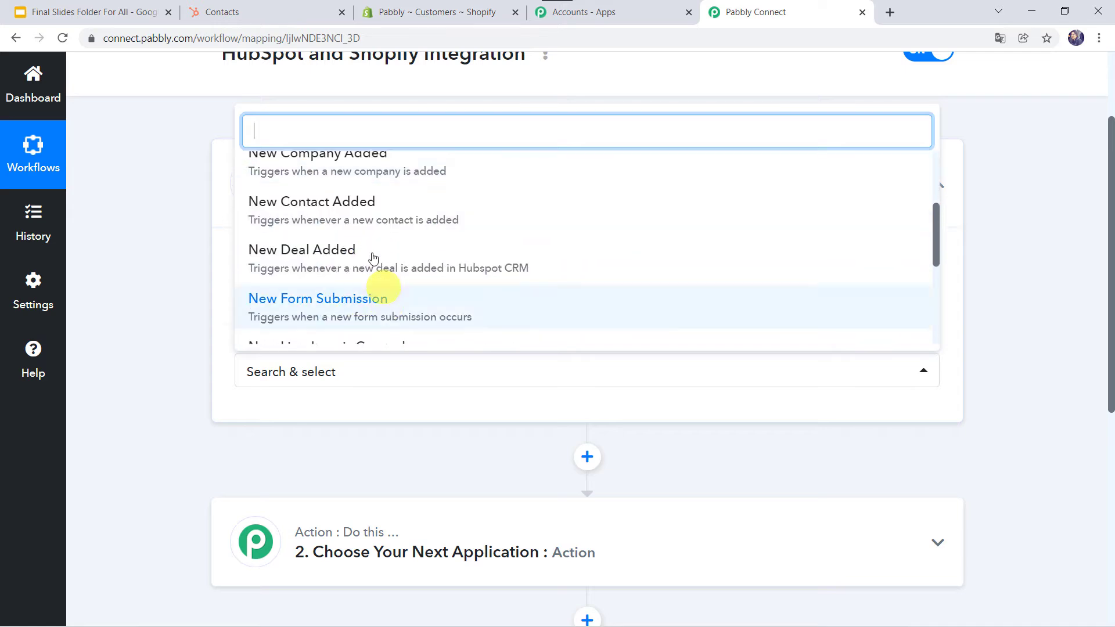
{"action": "left_click", "coordinate": [339, 220]}
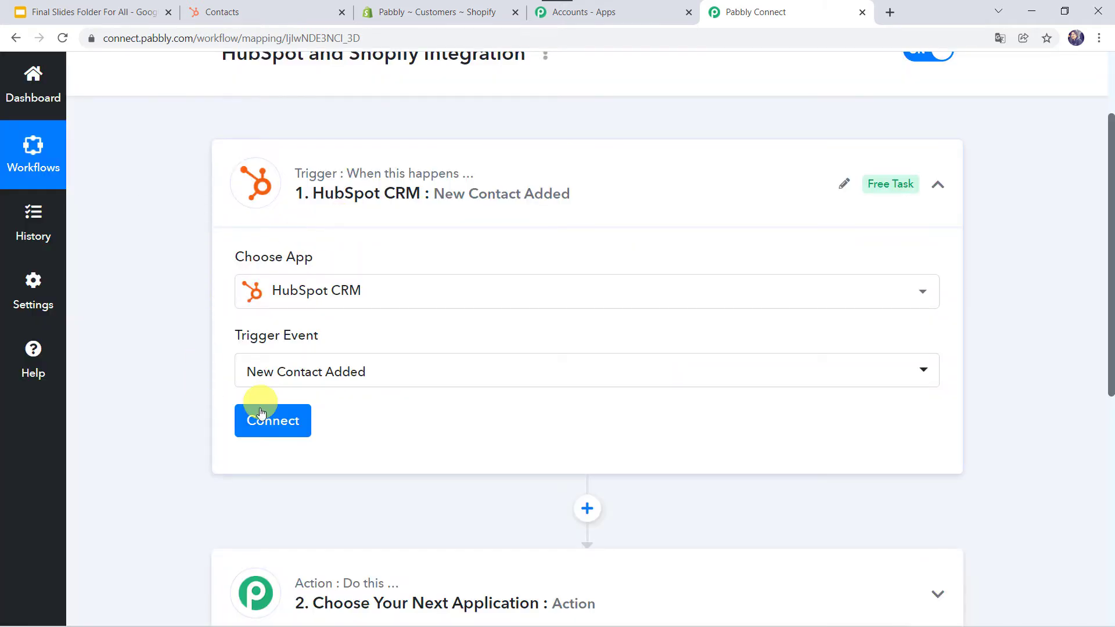
Start a new HubSpot CRM connection for the trigger and review the instructions for finding the API key.
{"action": "left_click", "coordinate": [263, 421]}
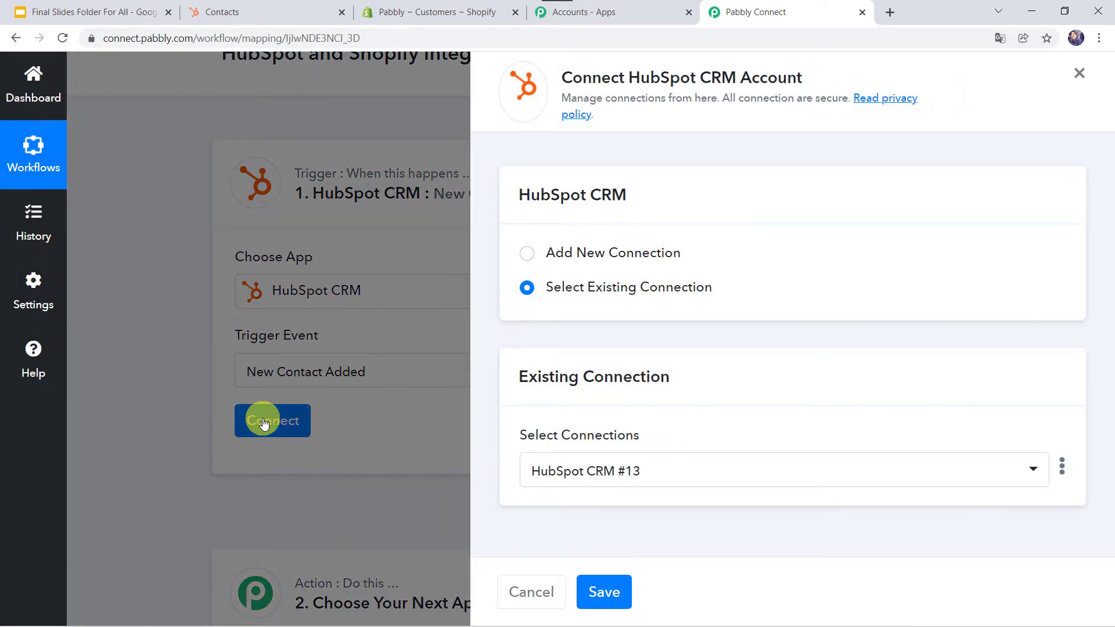
{"action": "left_click", "coordinate": [573, 250]}
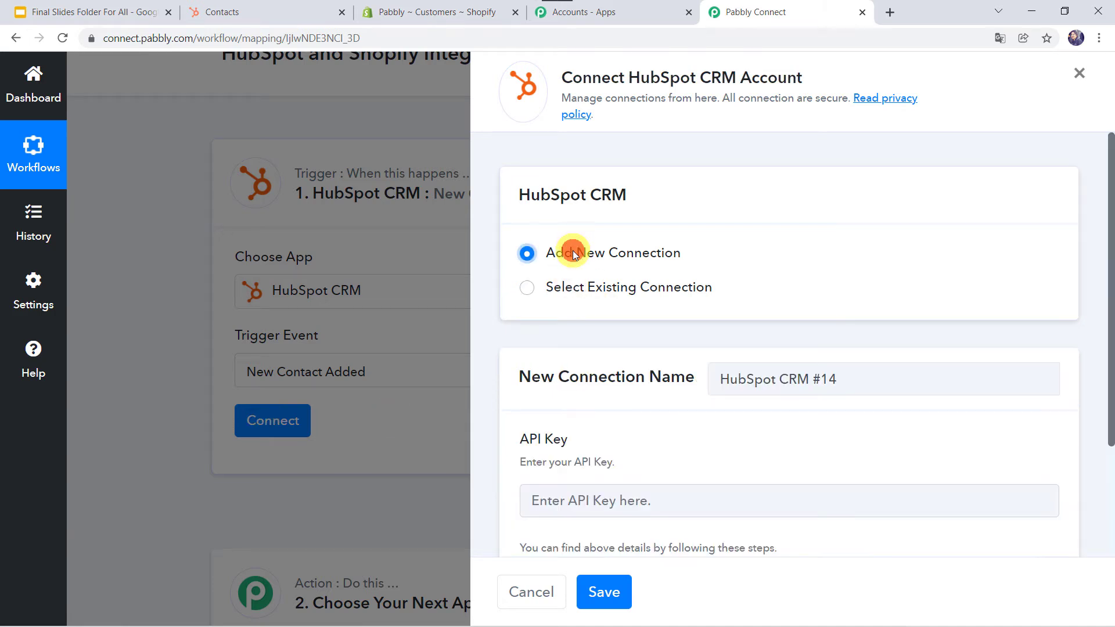
{"action": "scroll", "coordinate": [664, 385], "scroll_direction": "down", "scroll_amount": 2}
{"action": "scroll", "coordinate": [664, 386], "scroll_direction": "down", "scroll_amount": 1}
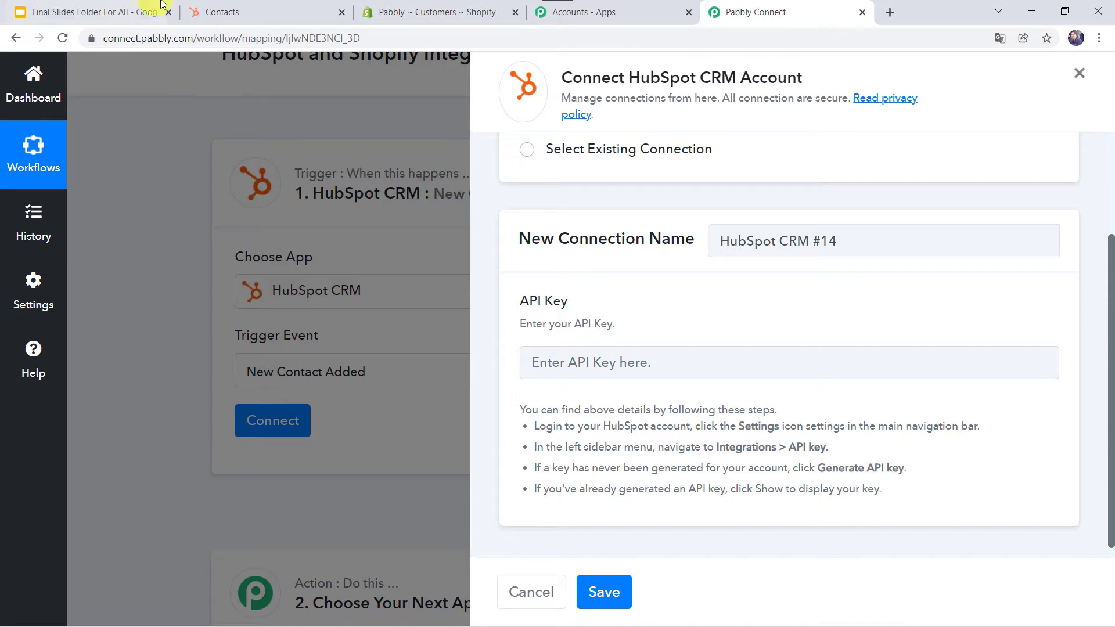
Switch to HubSpot and open the API Key page under Integrations in the account settings.
{"action": "left_click", "coordinate": [212, 14]}
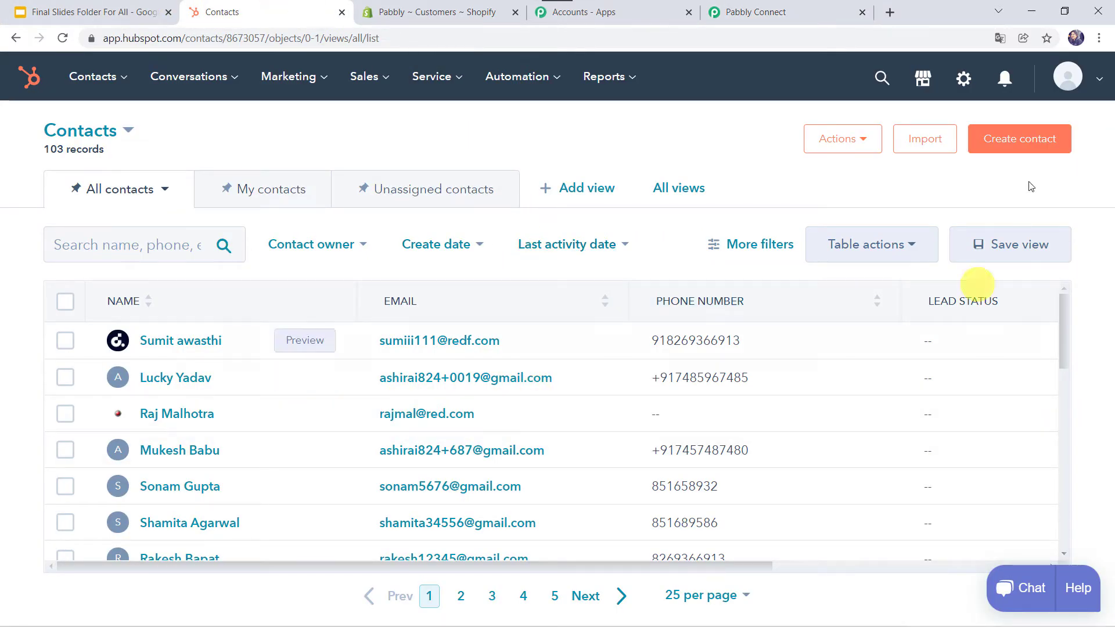
{"action": "left_click", "coordinate": [965, 84]}
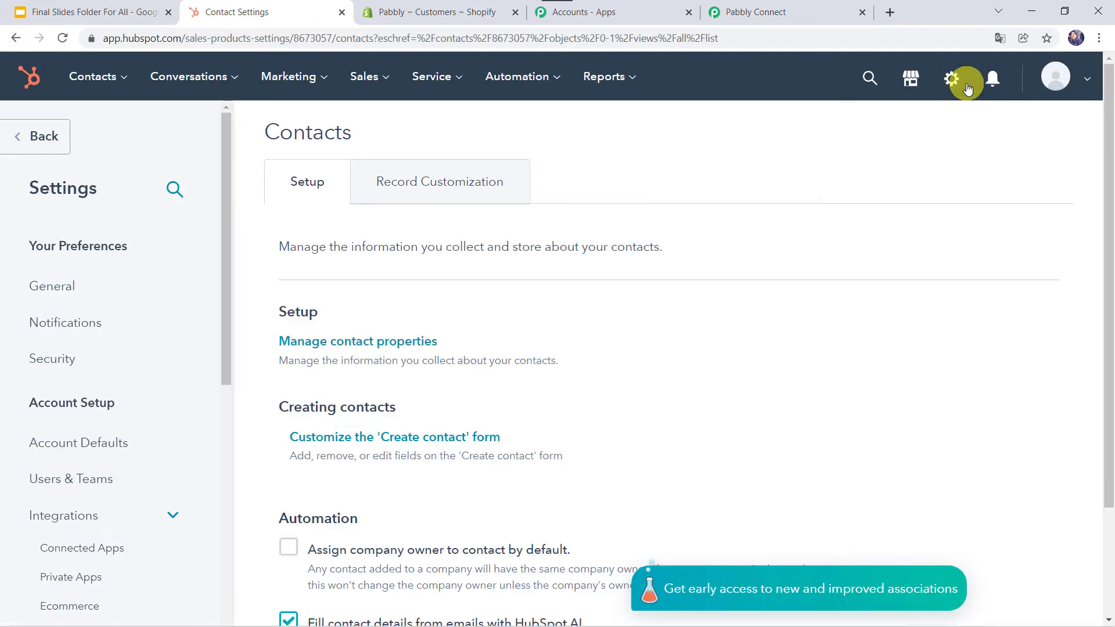
{"action": "scroll", "coordinate": [110, 467], "scroll_direction": "down", "scroll_amount": 1}
{"action": "scroll", "coordinate": [112, 469], "scroll_direction": "down", "scroll_amount": 2}
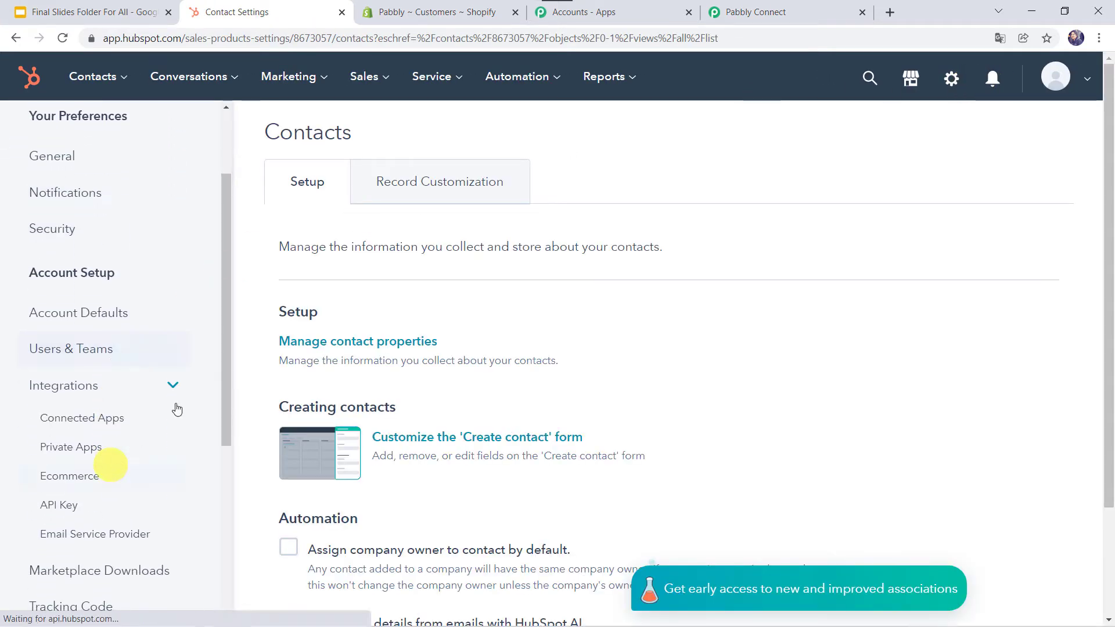
{"action": "left_click", "coordinate": [63, 394]}
{"action": "left_click", "coordinate": [63, 393]}
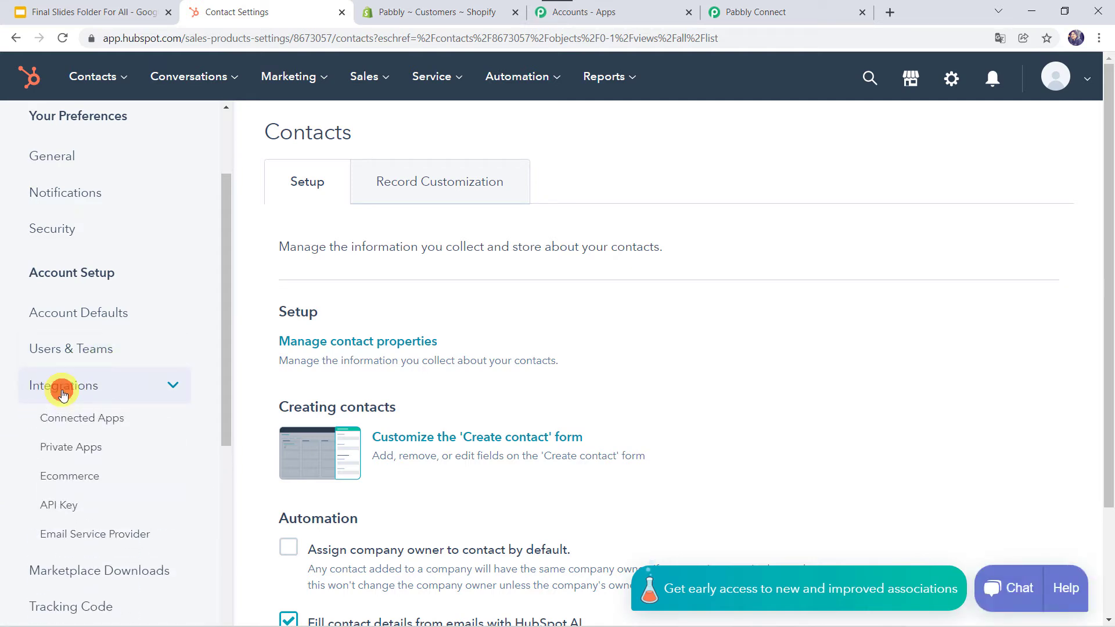
{"action": "left_click", "coordinate": [60, 510]}
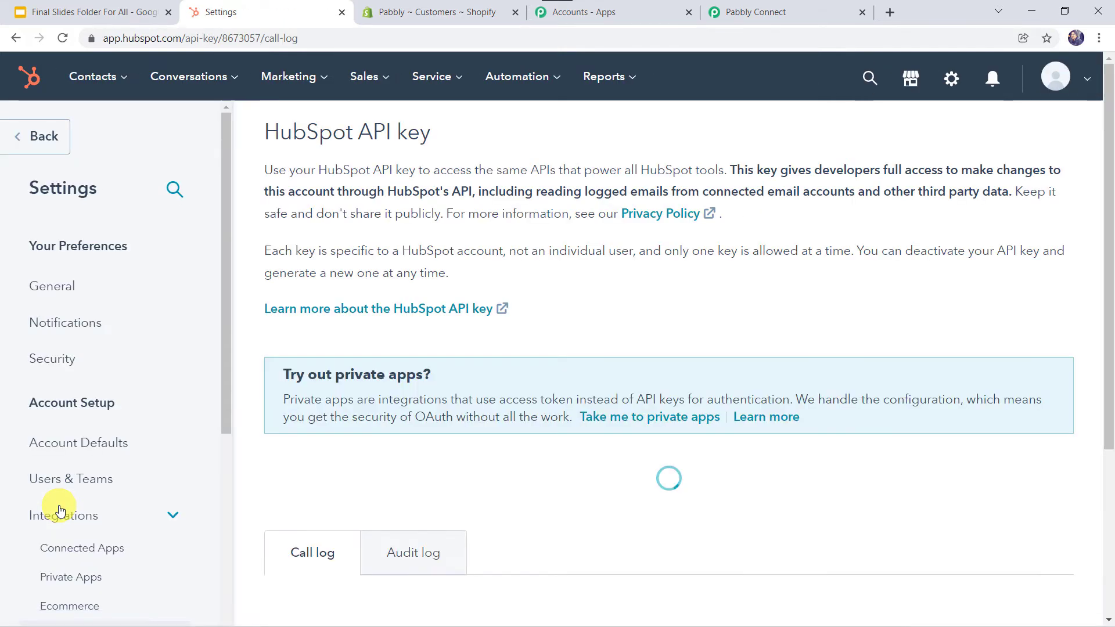
Reveal the active HubSpot API key by passing the robot check and copy it.
{"action": "scroll", "coordinate": [635, 454], "scroll_direction": "down", "scroll_amount": 2}
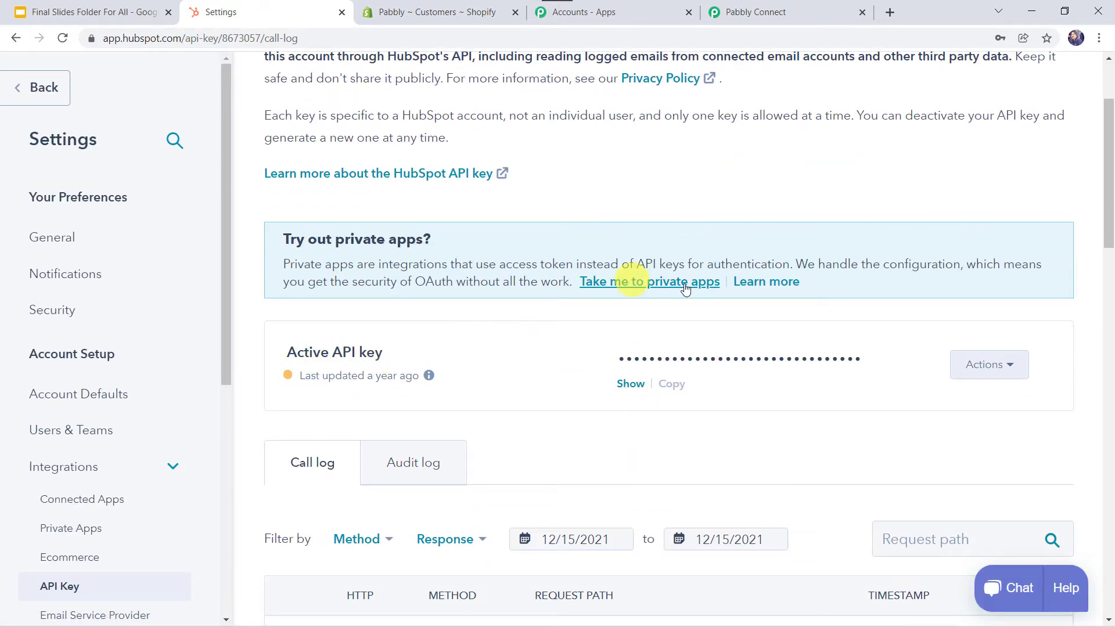
{"action": "left_click", "coordinate": [629, 385]}
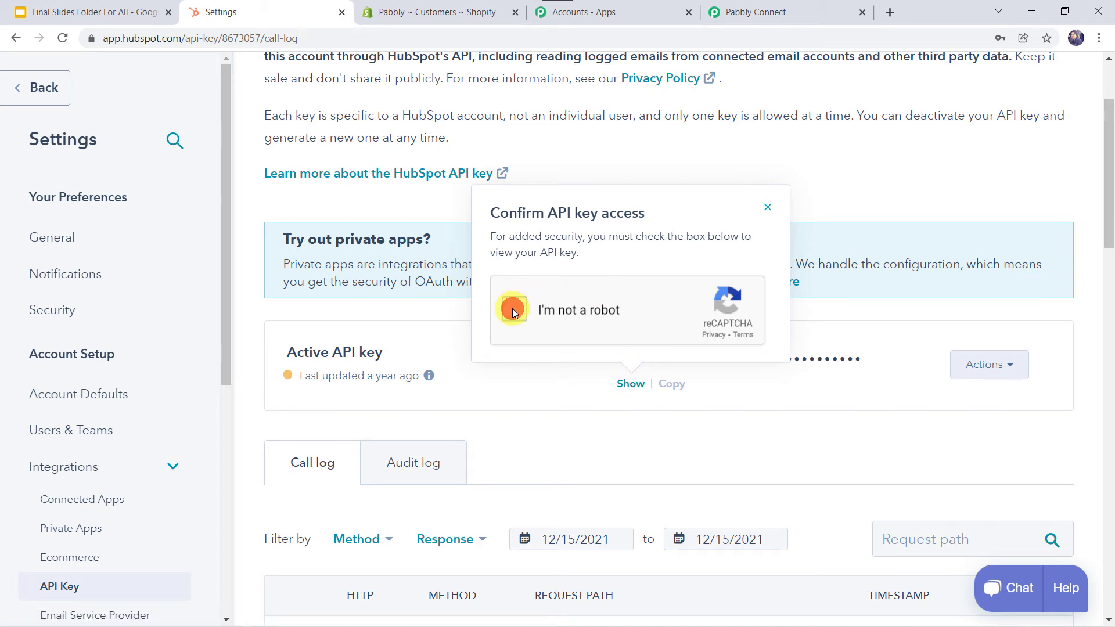
{"action": "left_click", "coordinate": [512, 309]}
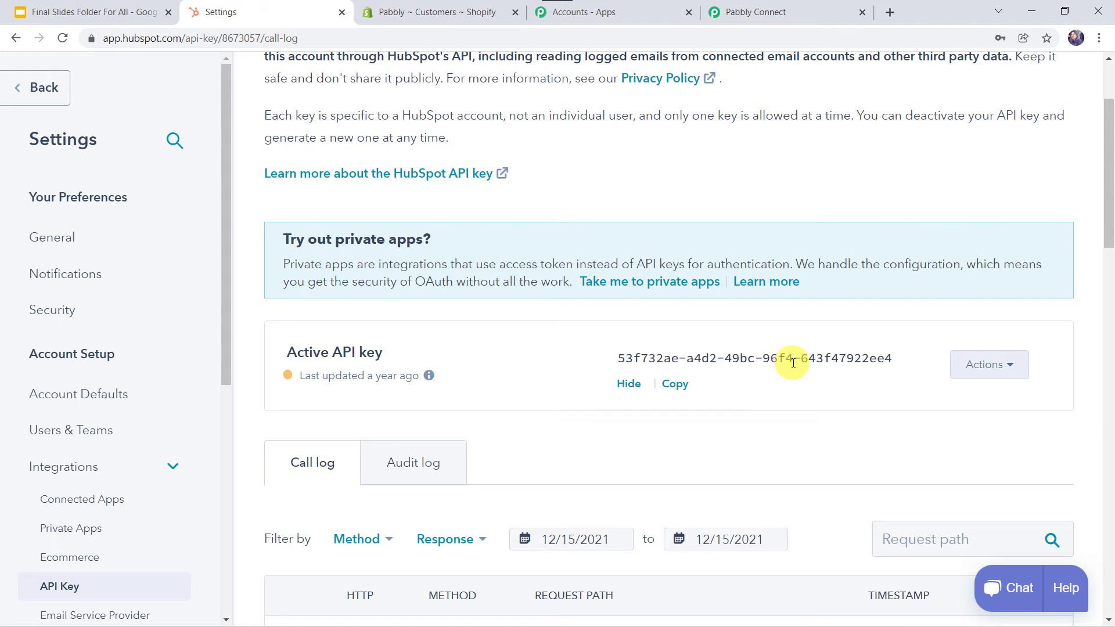
{"action": "left_click", "coordinate": [672, 390]}
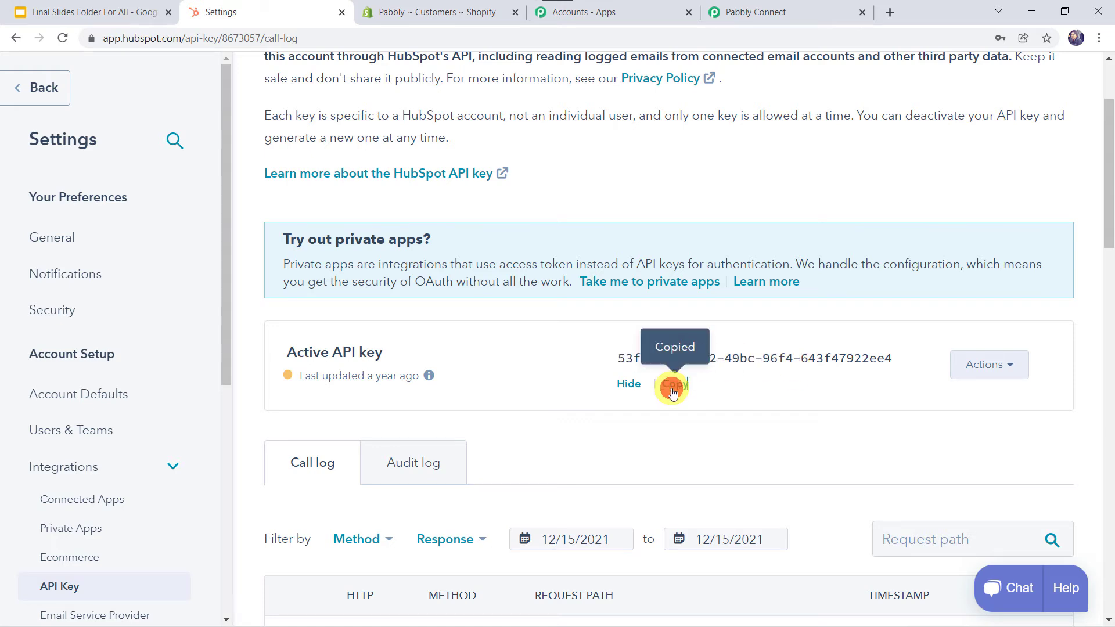
Return to Pabbly Connect, paste the API key into the new HubSpot CRM connection and save it.
{"action": "left_click", "coordinate": [787, 10]}
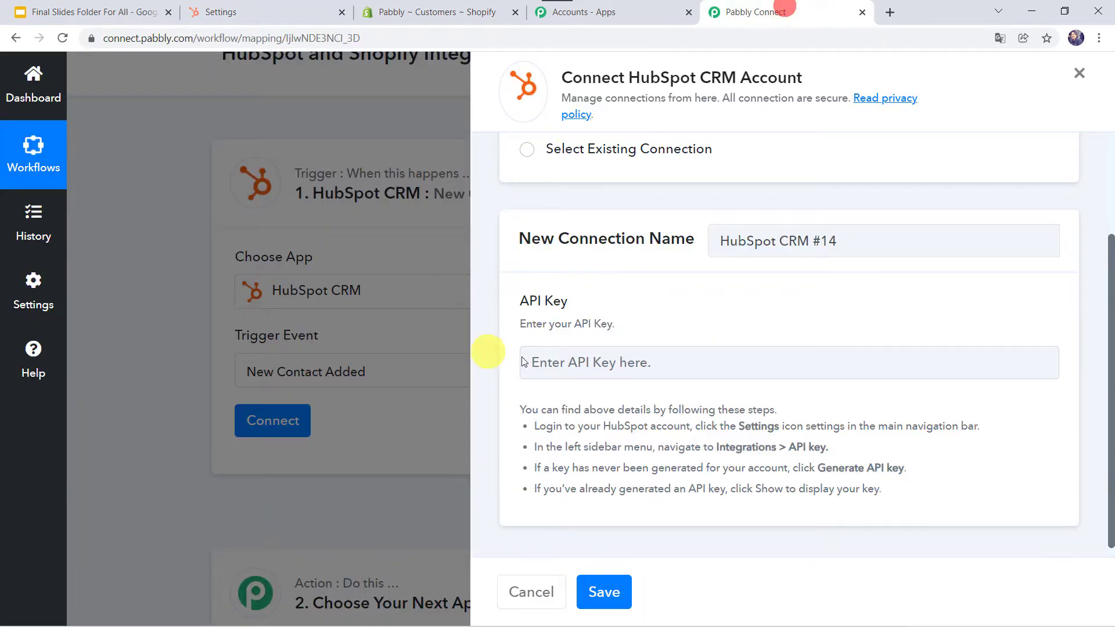
{"action": "left_click", "coordinate": [585, 368]}
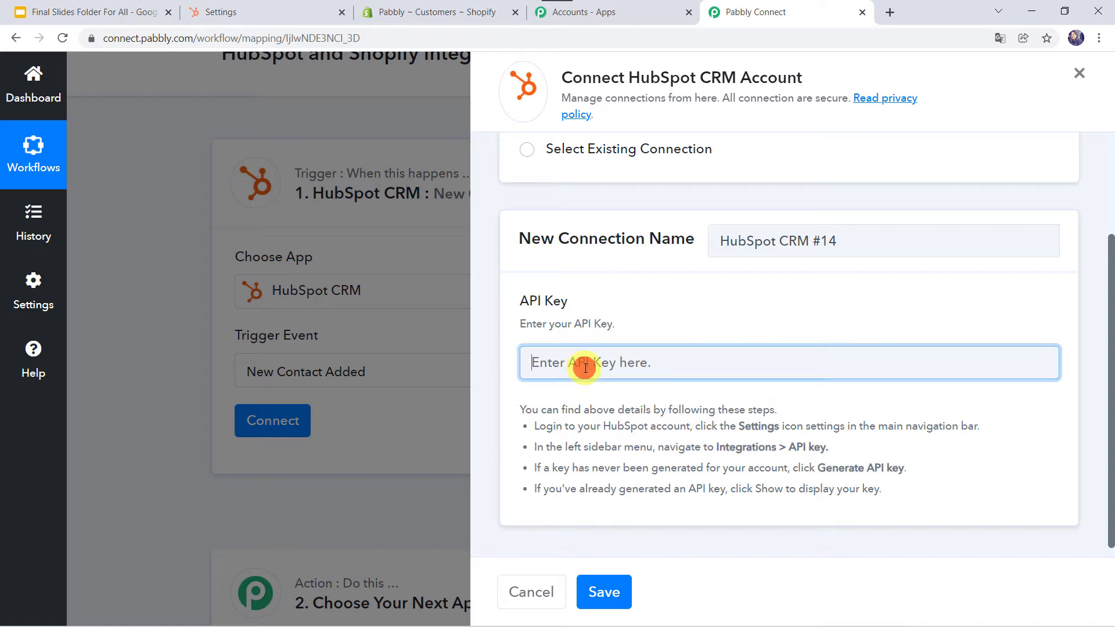
{"action": "right_click", "coordinate": [584, 369]}
{"action": "left_click", "coordinate": [620, 251]}
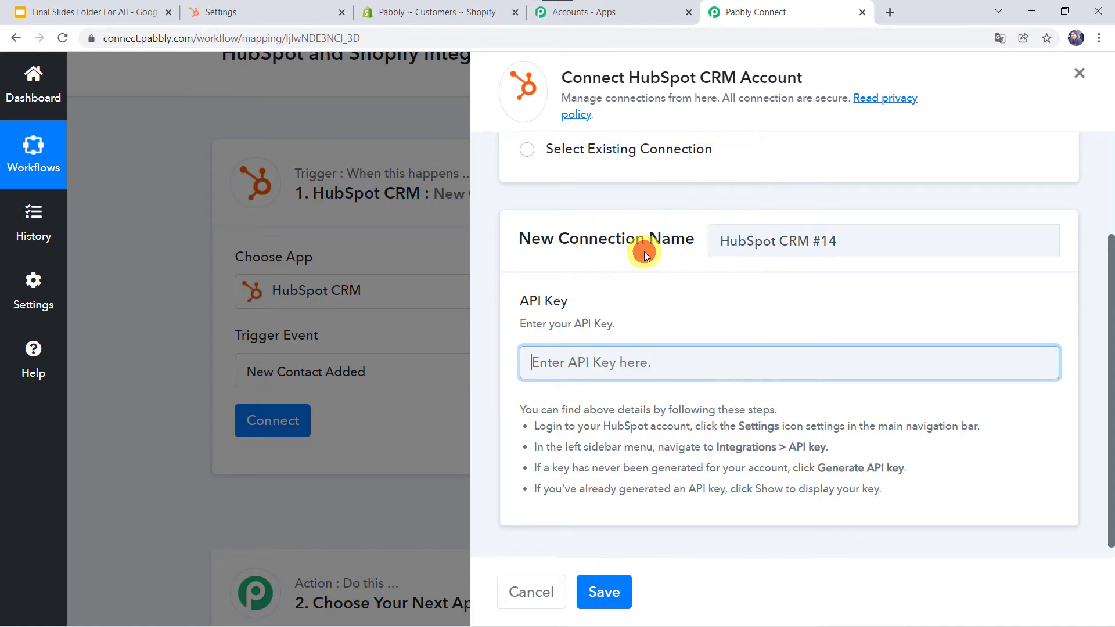
{"action": "left_click", "coordinate": [612, 588]}
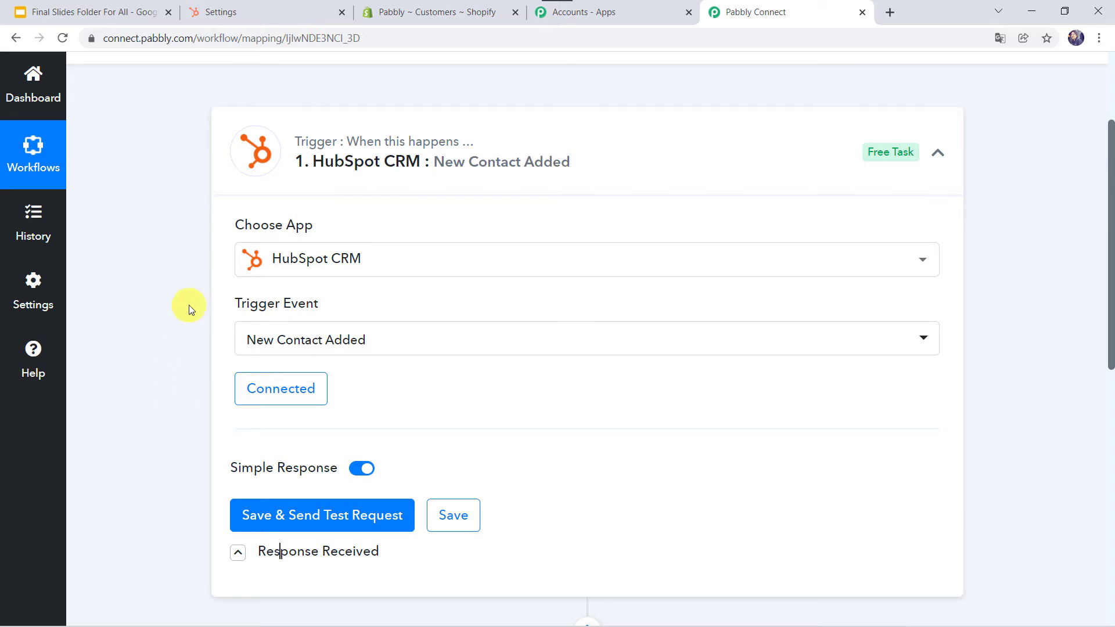
Switch to HubSpot, leave the settings and open the list of marketing forms to look through it.
{"action": "left_click", "coordinate": [261, 12]}
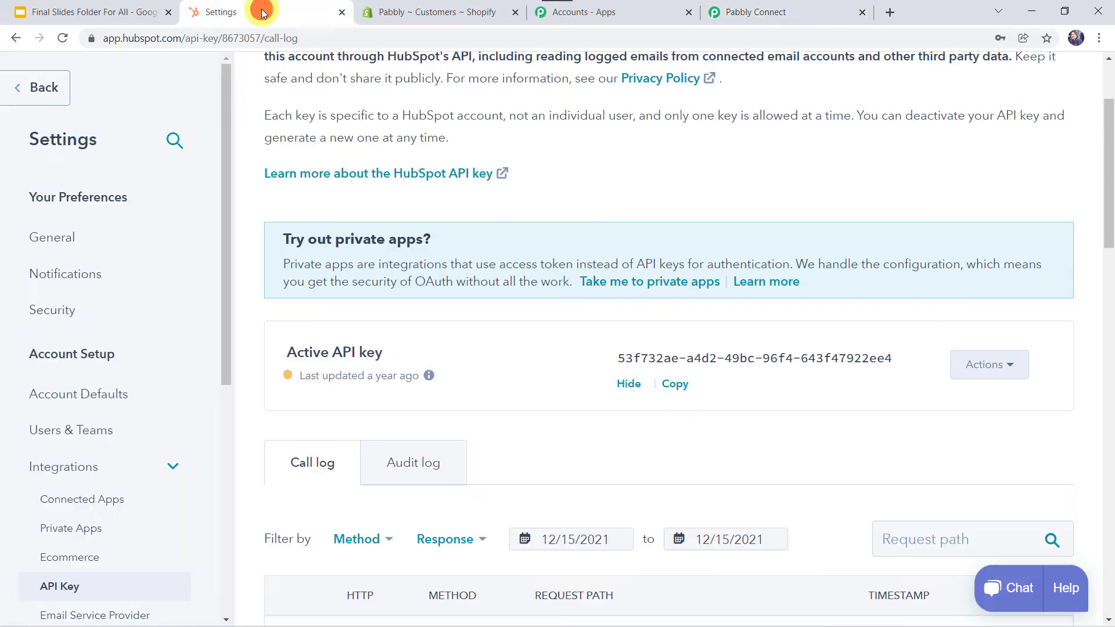
{"action": "left_click", "coordinate": [33, 100]}
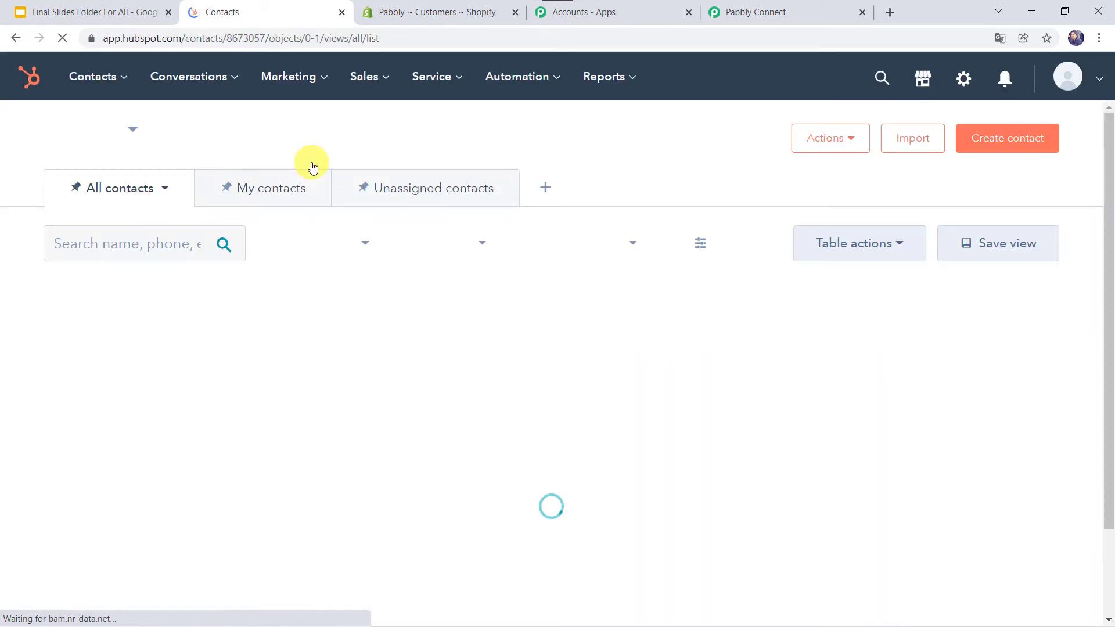
{"action": "left_click", "coordinate": [296, 80]}
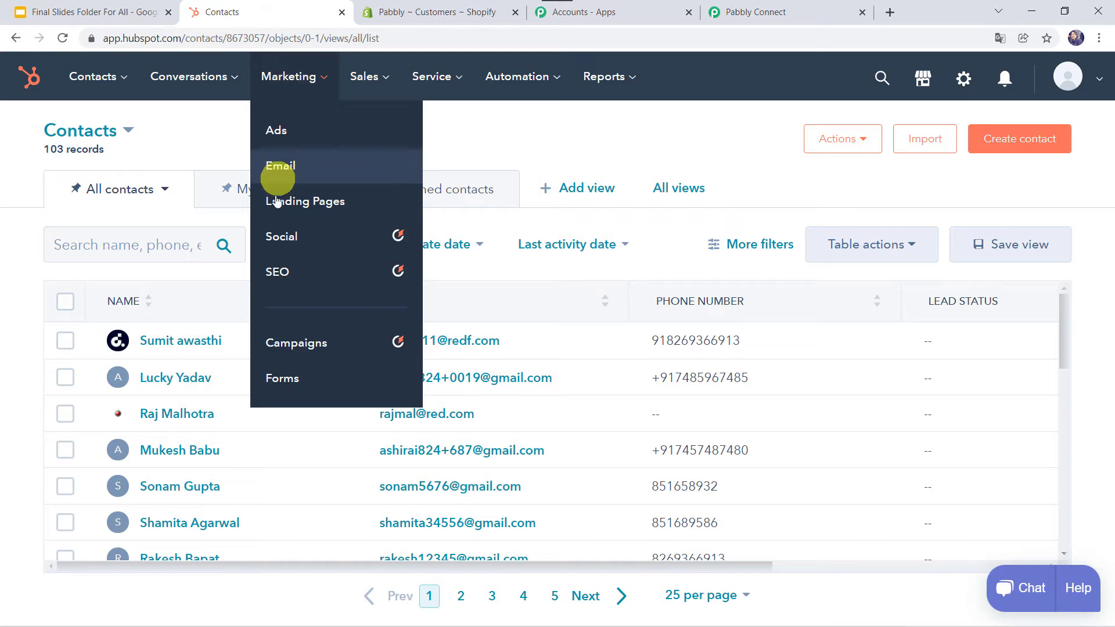
{"action": "left_click", "coordinate": [306, 383]}
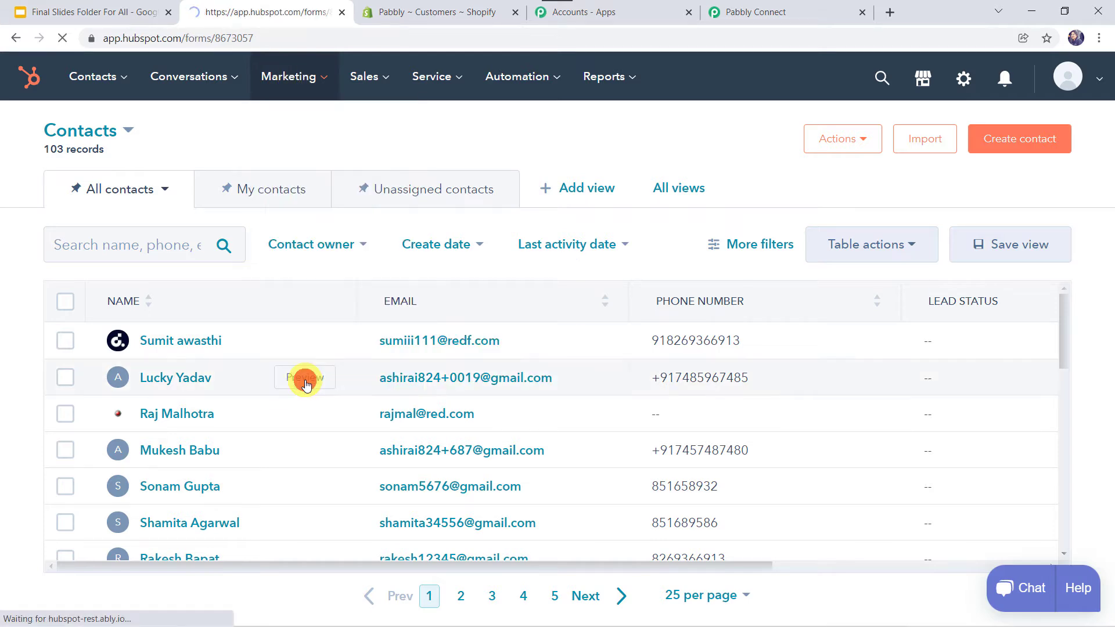
{"action": "scroll", "coordinate": [306, 381], "scroll_direction": "down", "scroll_amount": 5}
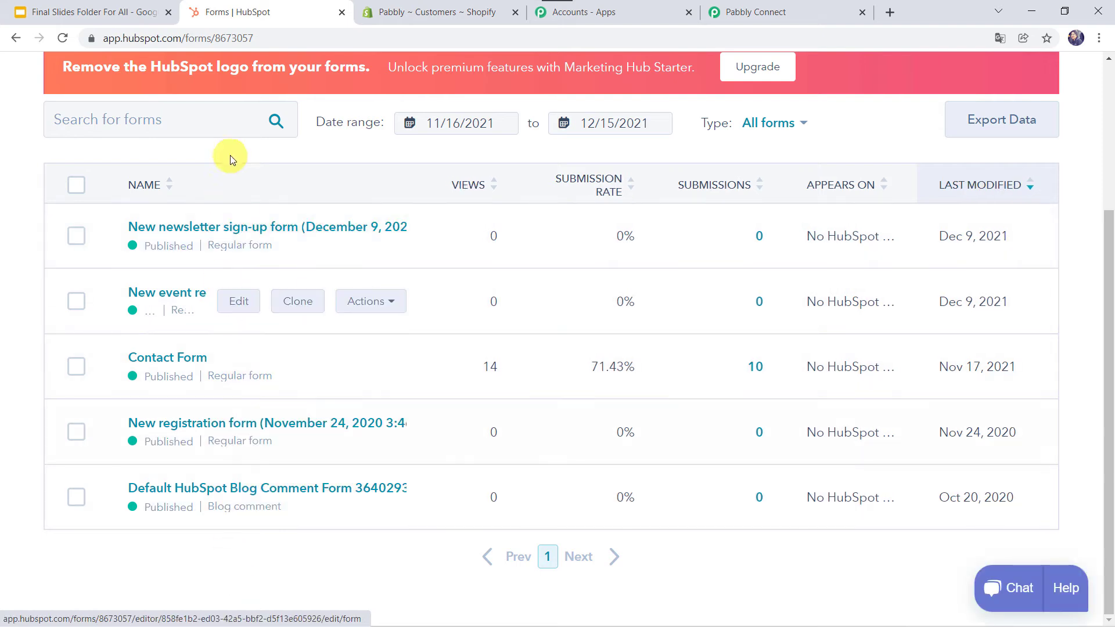
{"action": "scroll", "coordinate": [231, 157], "scroll_direction": "up", "scroll_amount": 5}
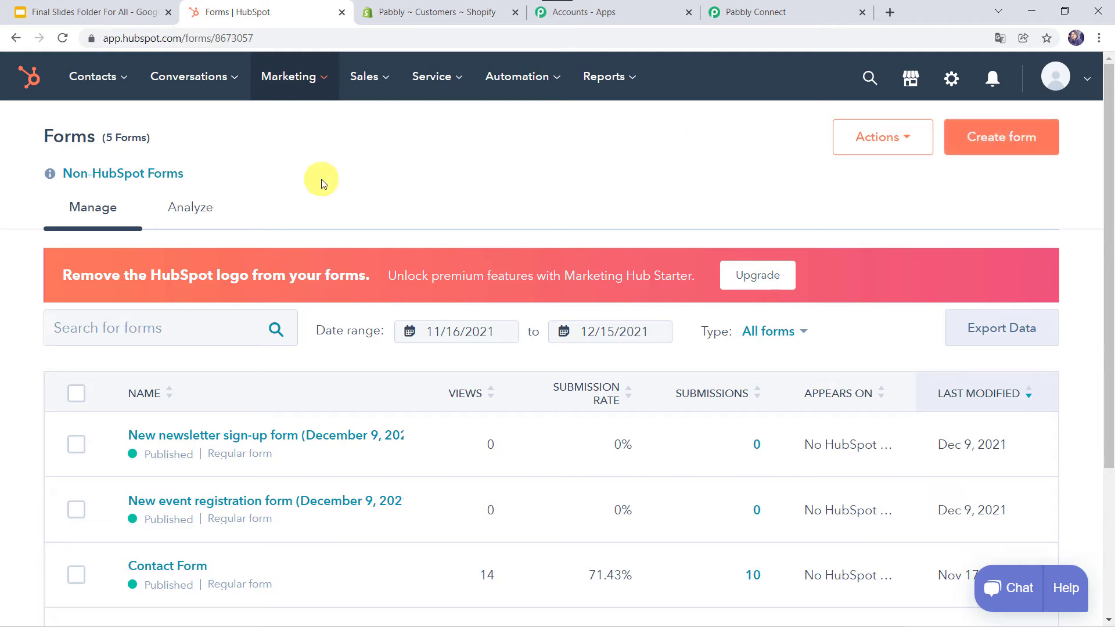
Open the sharing options of the published Contact Form and copy its share link.
{"action": "scroll", "coordinate": [67, 236], "scroll_direction": "down", "scroll_amount": 3}
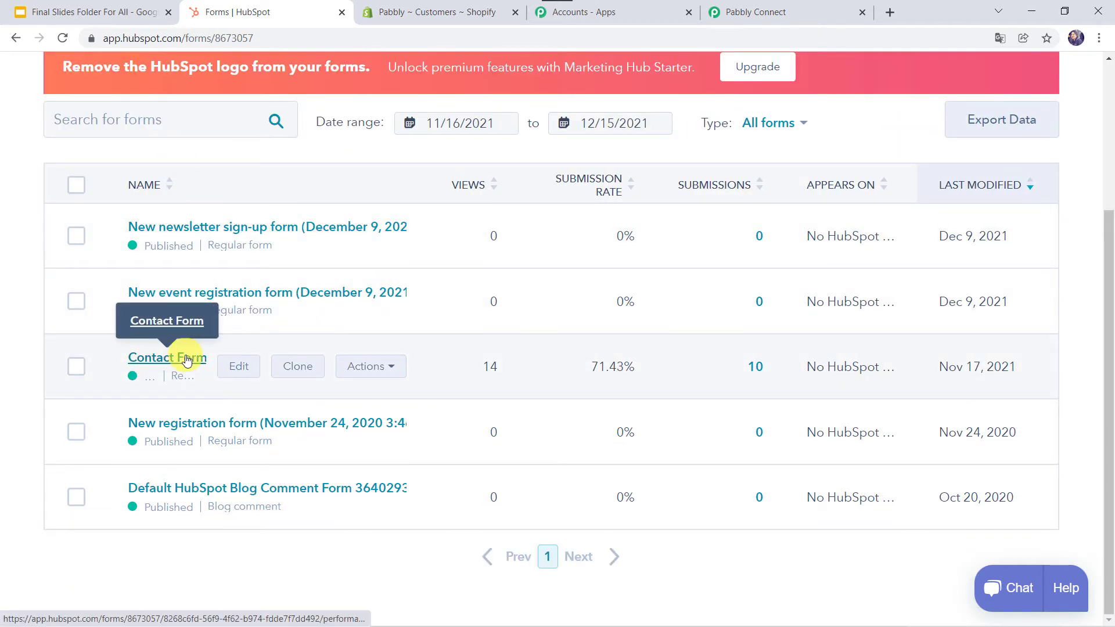
{"action": "left_click", "coordinate": [374, 369]}
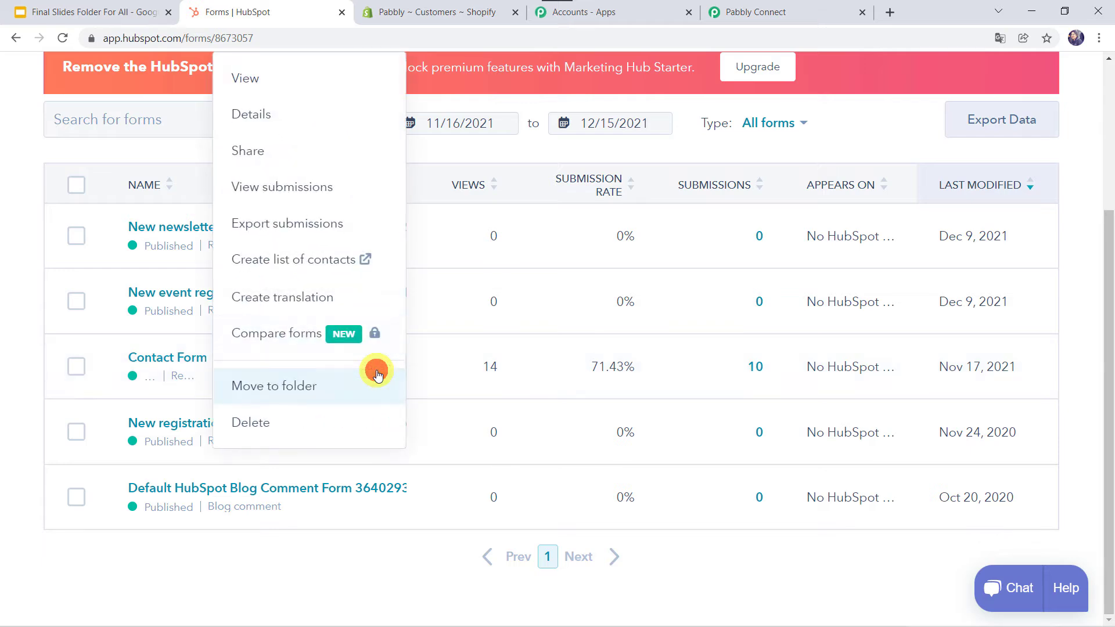
{"action": "left_click", "coordinate": [278, 150]}
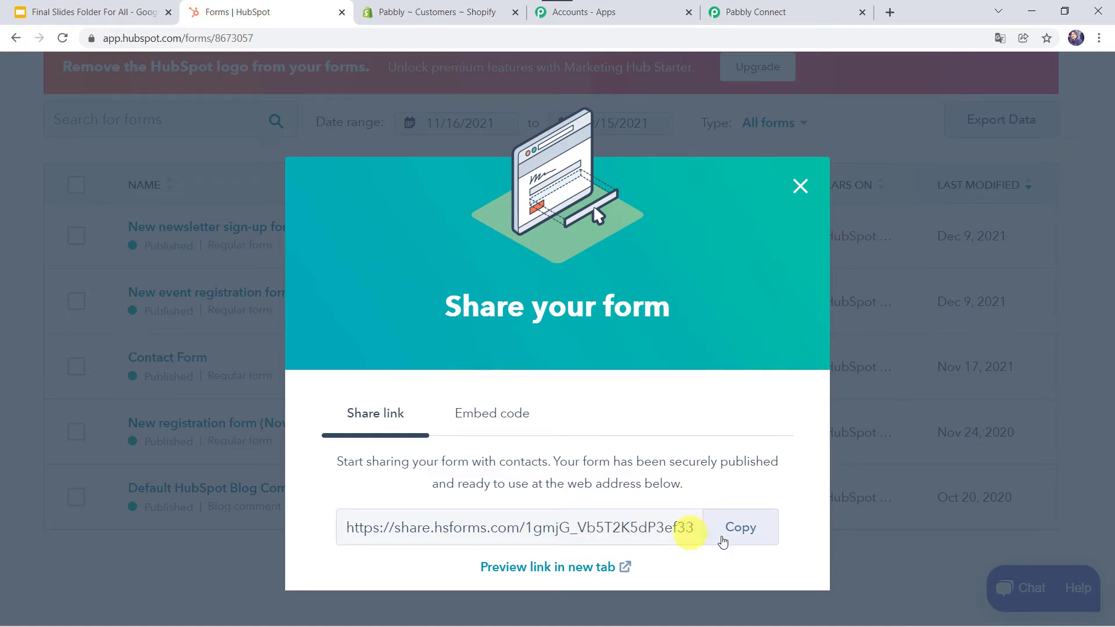
{"action": "left_click", "coordinate": [729, 528]}
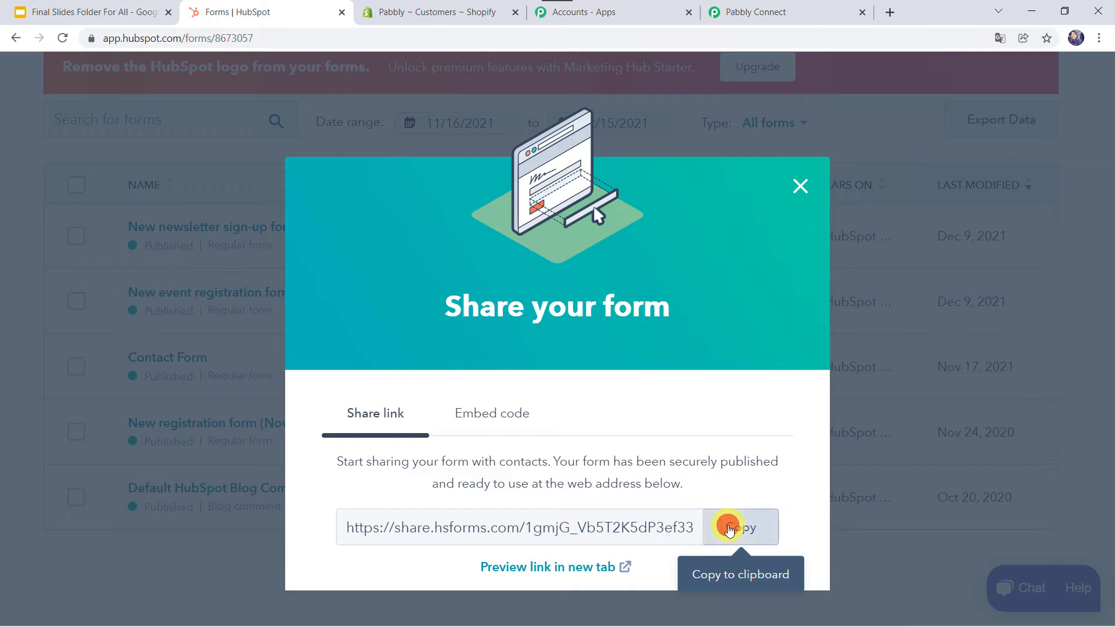
Load the copied Contact Form link in a new browser tab.
{"action": "left_click", "coordinate": [889, 12]}
{"action": "left_click", "coordinate": [766, 45]}
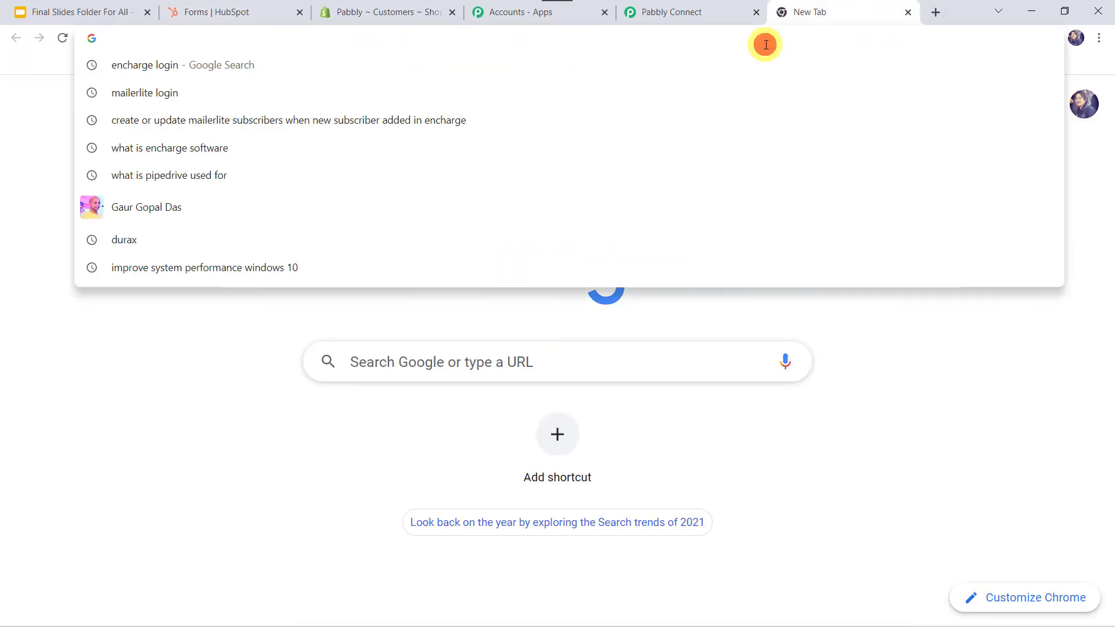
{"action": "key", "text": "ctrl+v"}
{"action": "key", "text": "Return"}
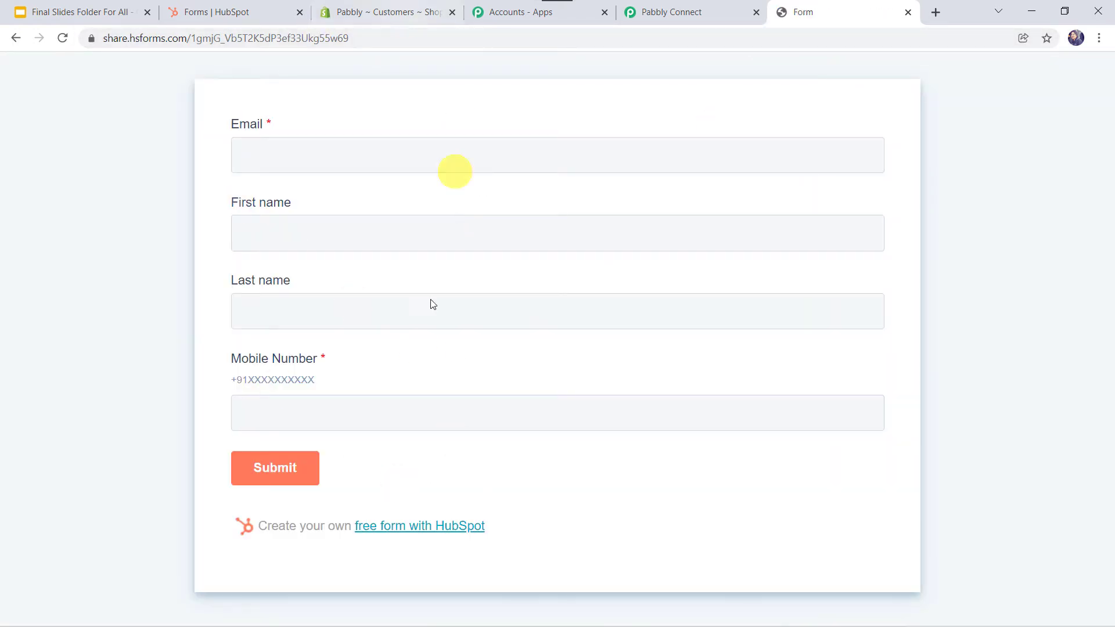
Fill in the contact form with the test contact's email, first name, last name and mobile number, and submit it.
{"action": "left_click", "coordinate": [296, 158]}
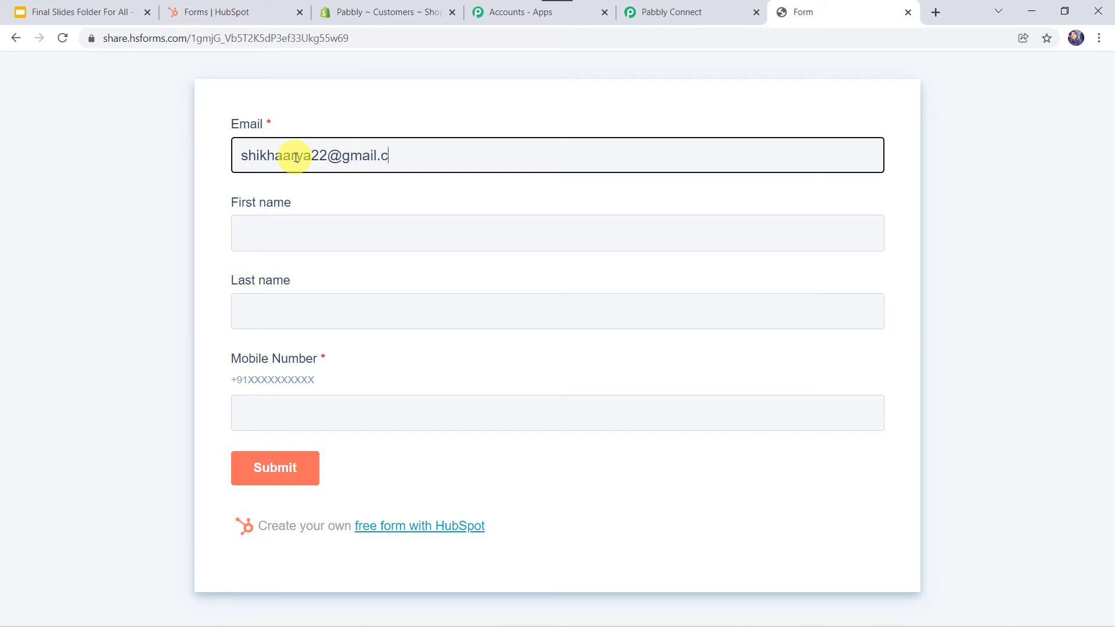
{"action": "key", "text": "Tab"}
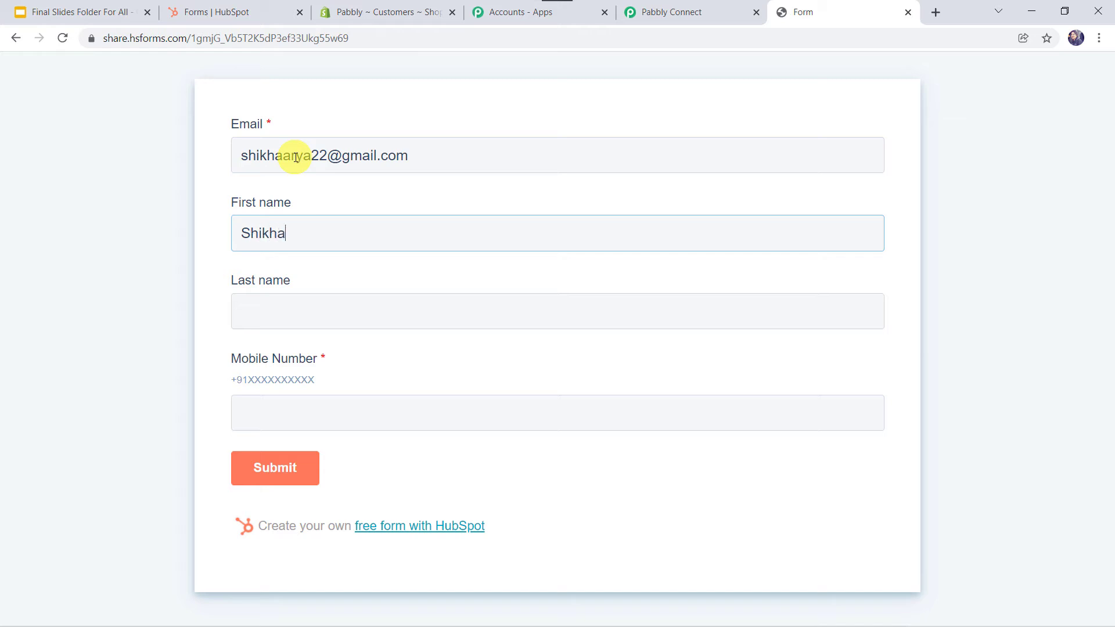
{"action": "key", "text": "Tab"}
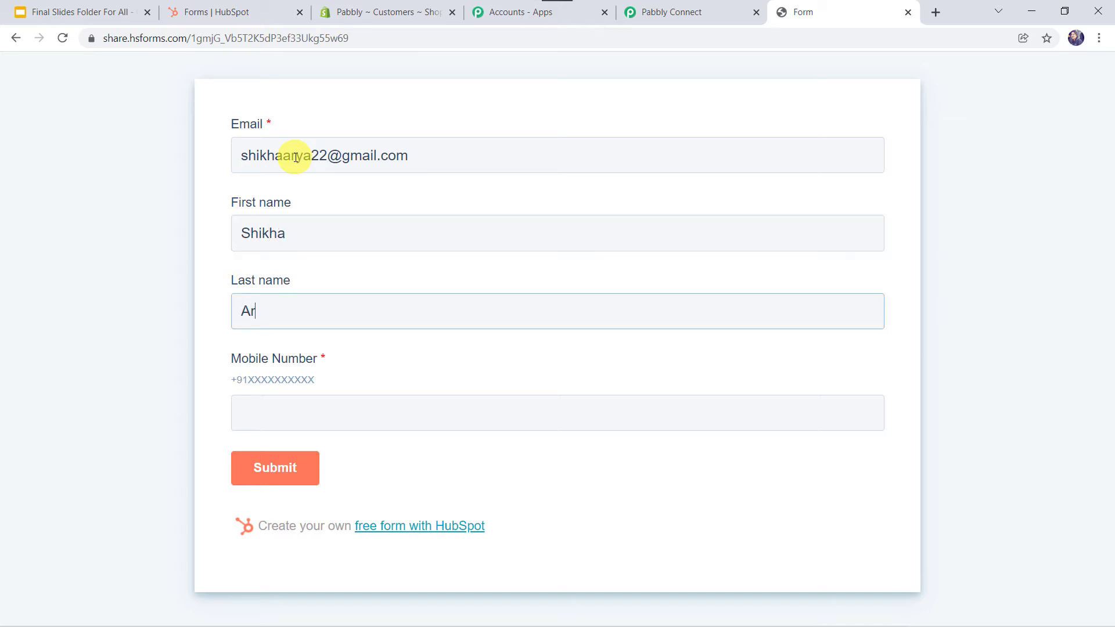
{"action": "key", "text": "Tab"}
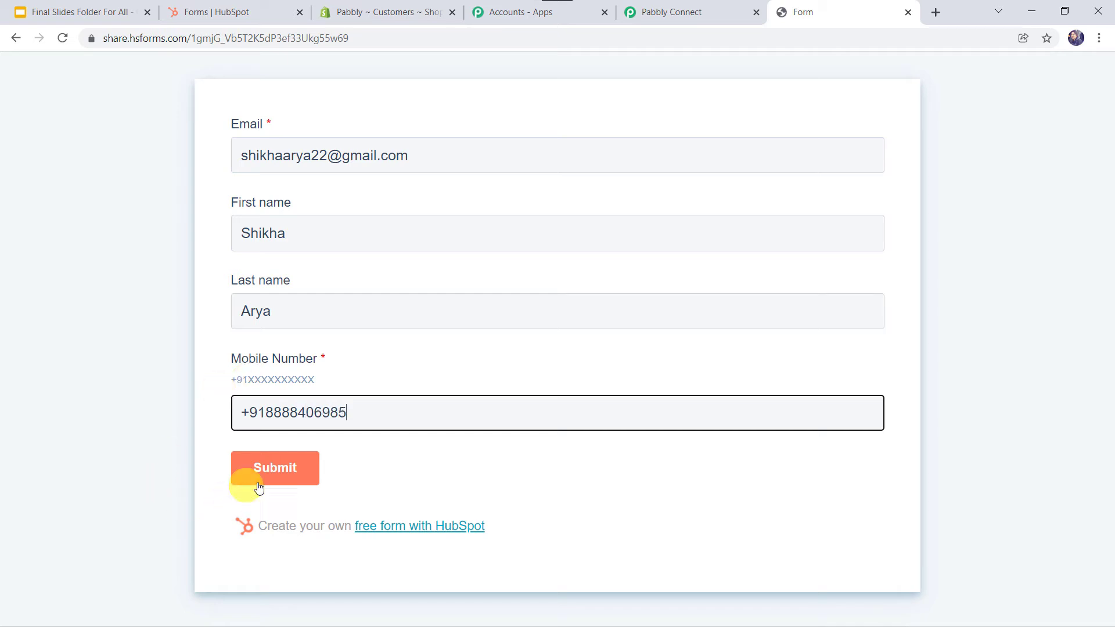
{"action": "left_click", "coordinate": [281, 468]}
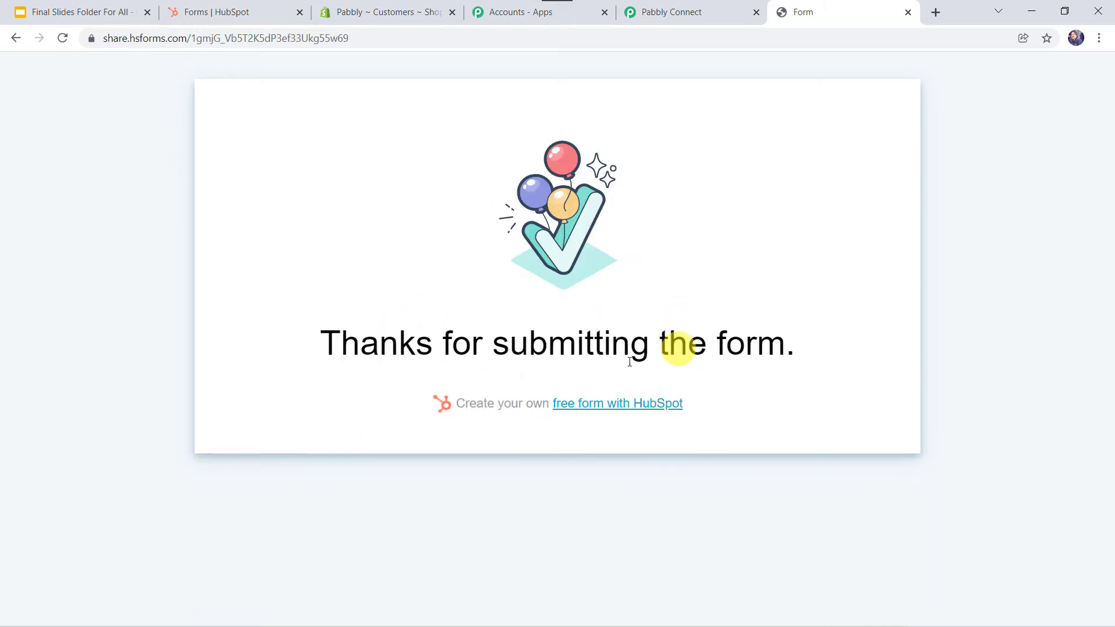
Switch to Pabbly Connect, save the HubSpot CRM New Contact Added trigger and send a test request.
{"action": "left_click", "coordinate": [680, 11]}
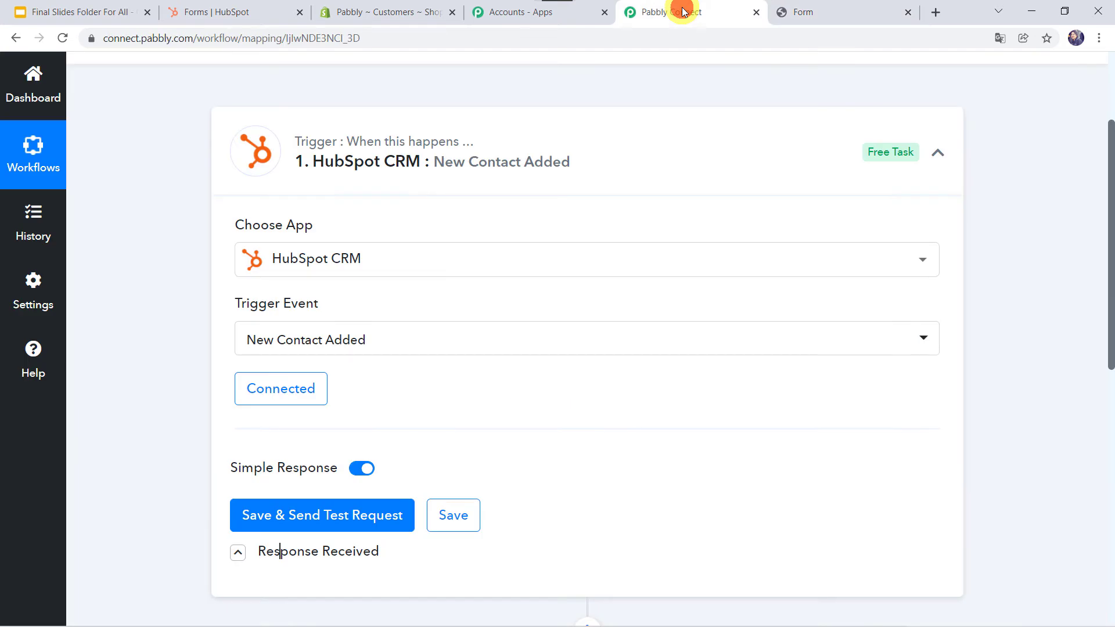
{"action": "left_click", "coordinate": [312, 526]}
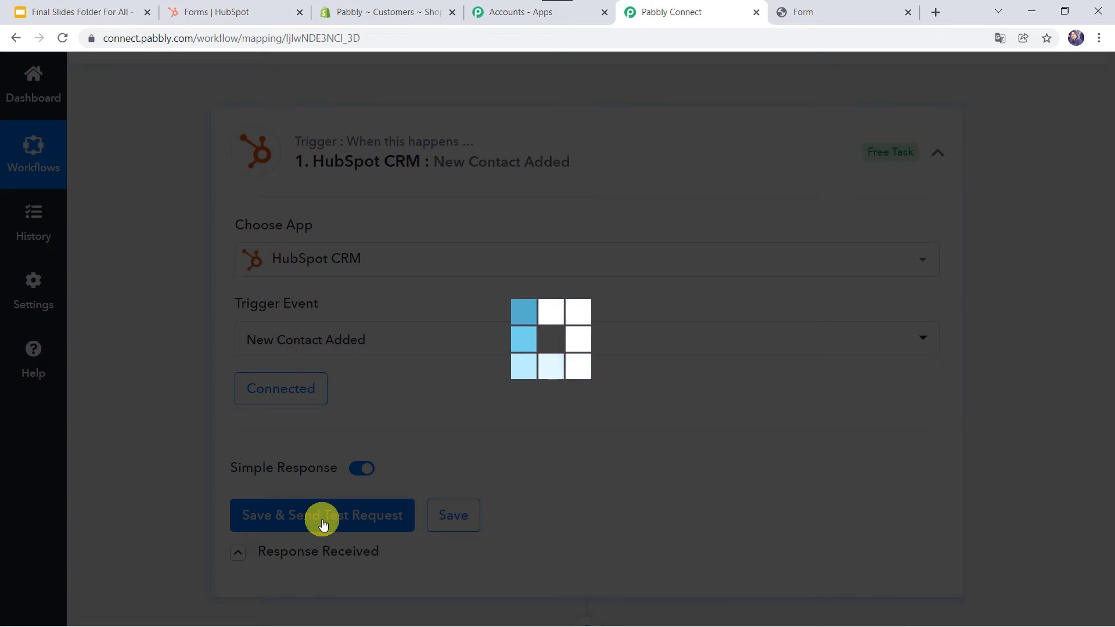
Look through the received trigger response for the submitted contact's email, first name and phone number properties.
{"action": "scroll", "coordinate": [323, 326], "scroll_direction": "down", "scroll_amount": 1}
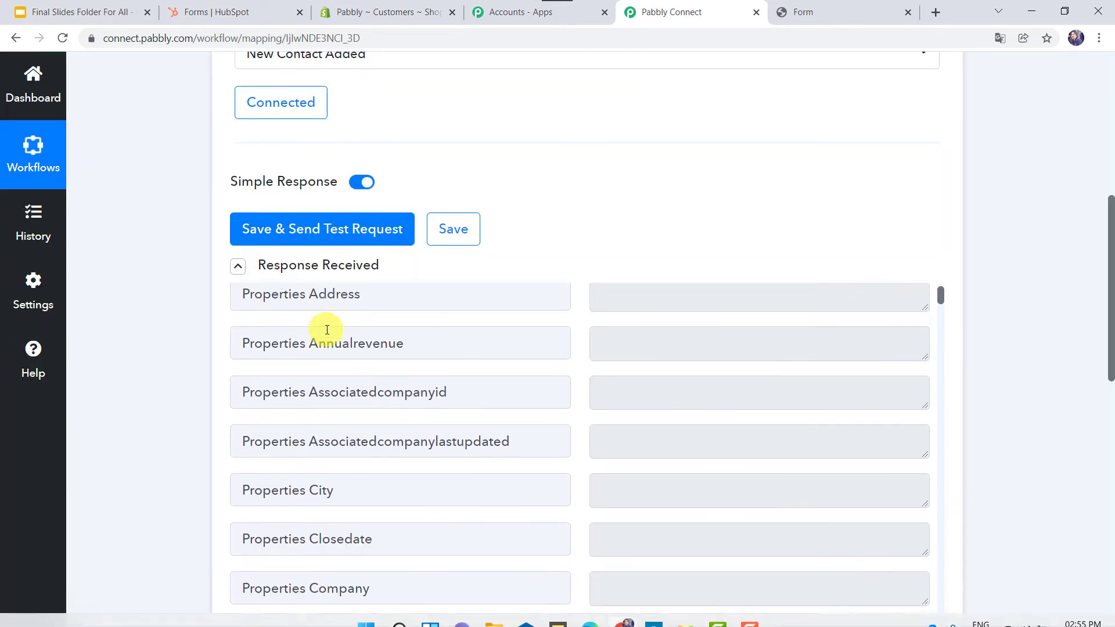
{"action": "scroll", "coordinate": [327, 330], "scroll_direction": "up", "scroll_amount": 1}
{"action": "scroll", "coordinate": [153, 336], "scroll_direction": "down", "scroll_amount": 5}
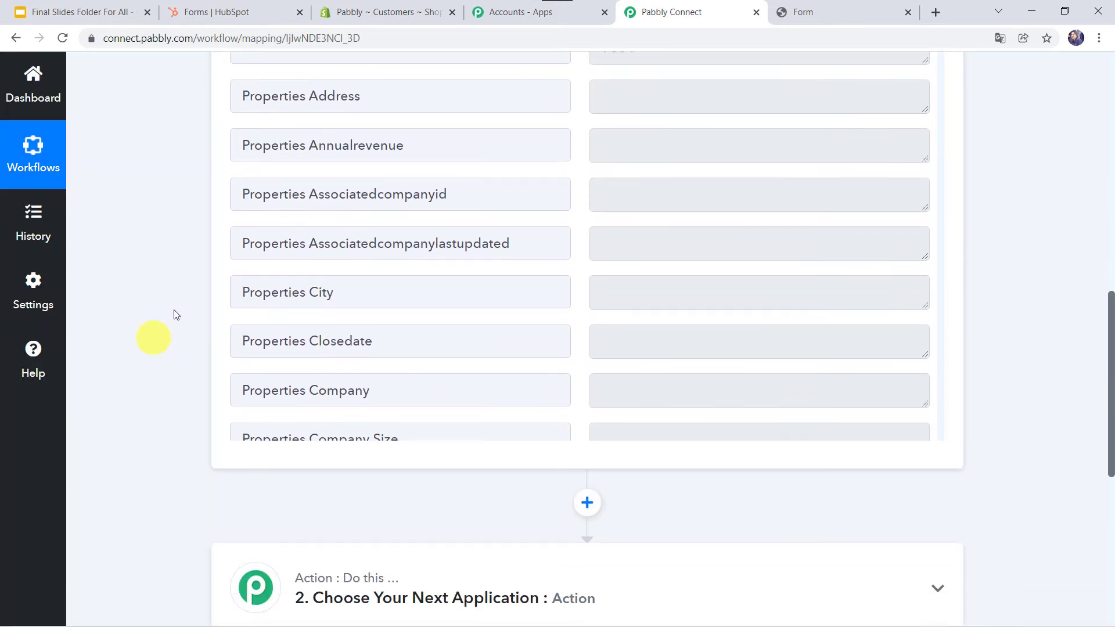
{"action": "scroll", "coordinate": [475, 273], "scroll_direction": "up", "scroll_amount": 2}
{"action": "scroll", "coordinate": [475, 273], "scroll_direction": "down", "scroll_amount": 6}
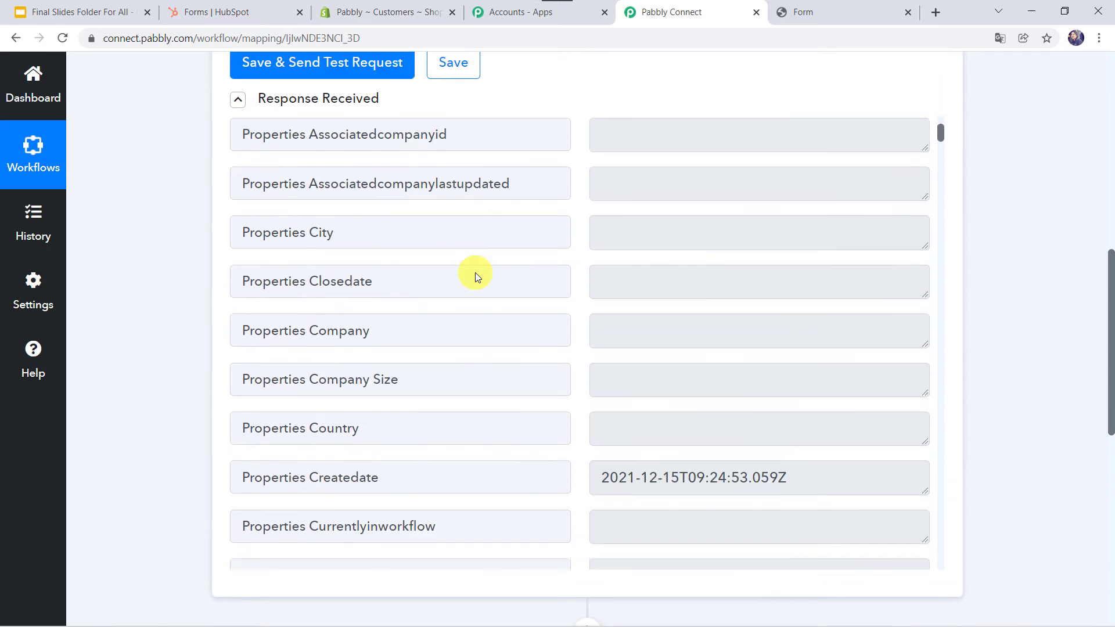
{"action": "scroll", "coordinate": [475, 273], "scroll_direction": "down", "scroll_amount": 5}
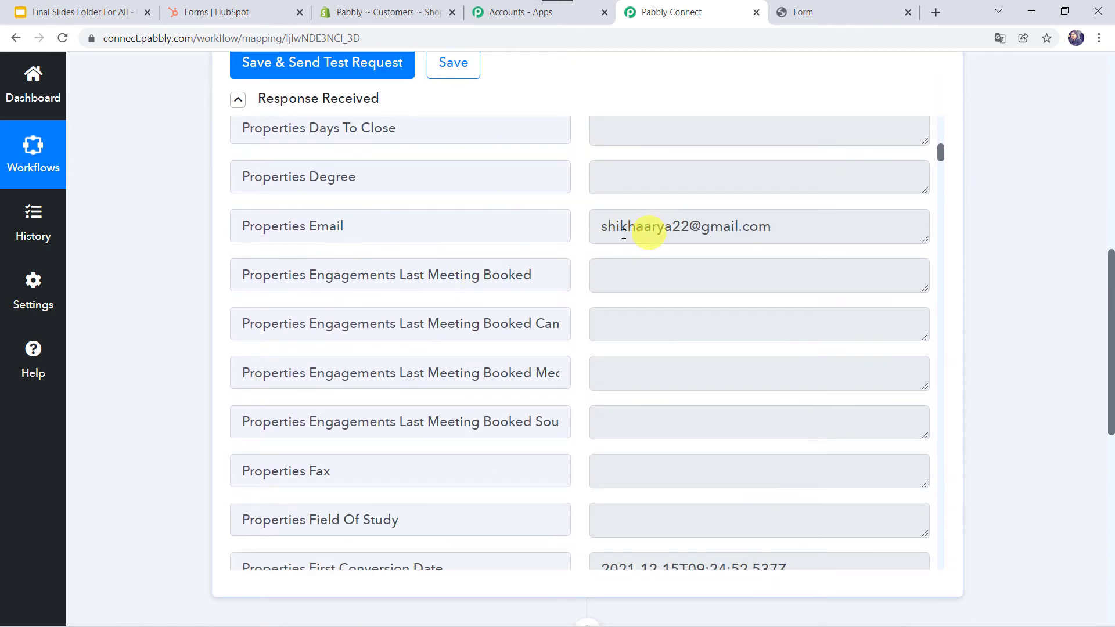
{"action": "scroll", "coordinate": [576, 251], "scroll_direction": "down", "scroll_amount": 2}
{"action": "scroll", "coordinate": [576, 251], "scroll_direction": "down", "scroll_amount": 6}
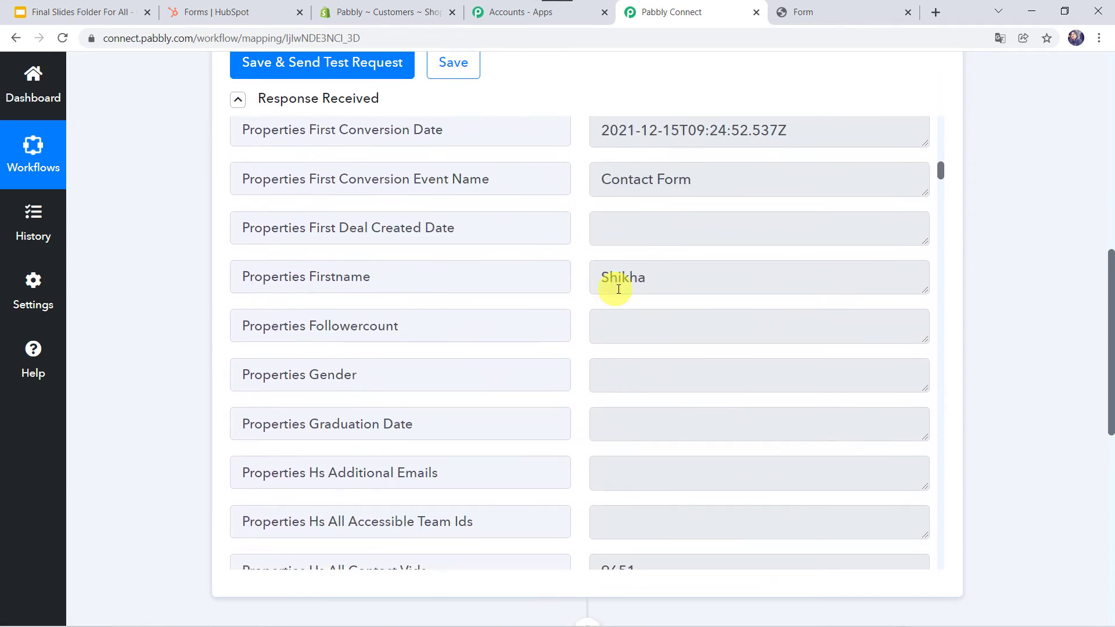
{"action": "scroll", "coordinate": [581, 278], "scroll_direction": "down", "scroll_amount": 18}
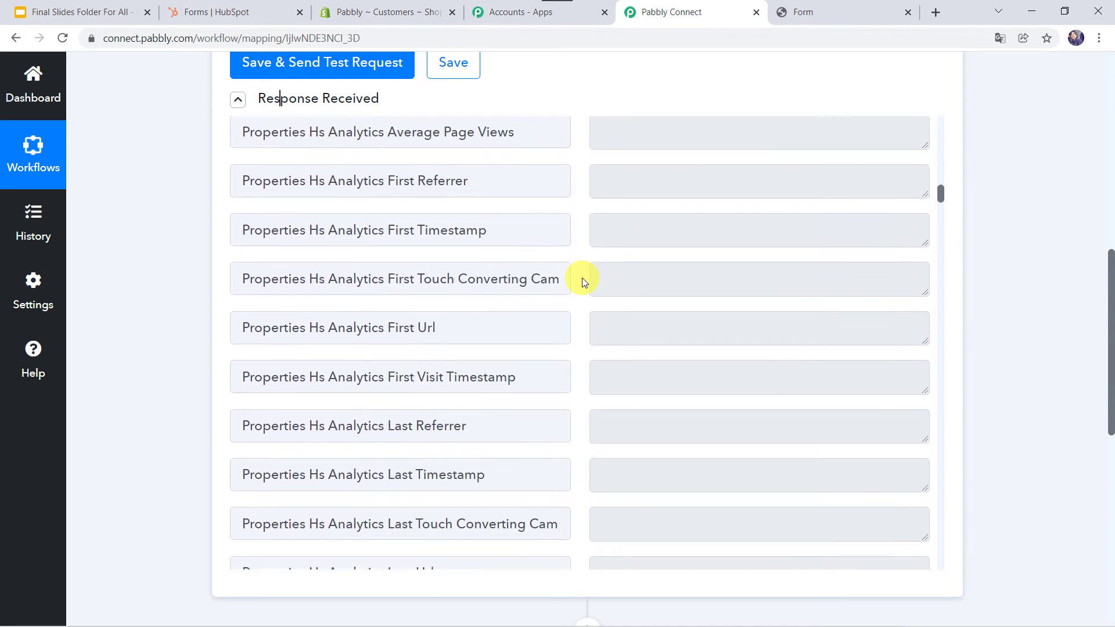
{"action": "scroll", "coordinate": [582, 277], "scroll_direction": "down", "scroll_amount": 11}
{"action": "scroll", "coordinate": [582, 277], "scroll_direction": "up", "scroll_amount": 3}
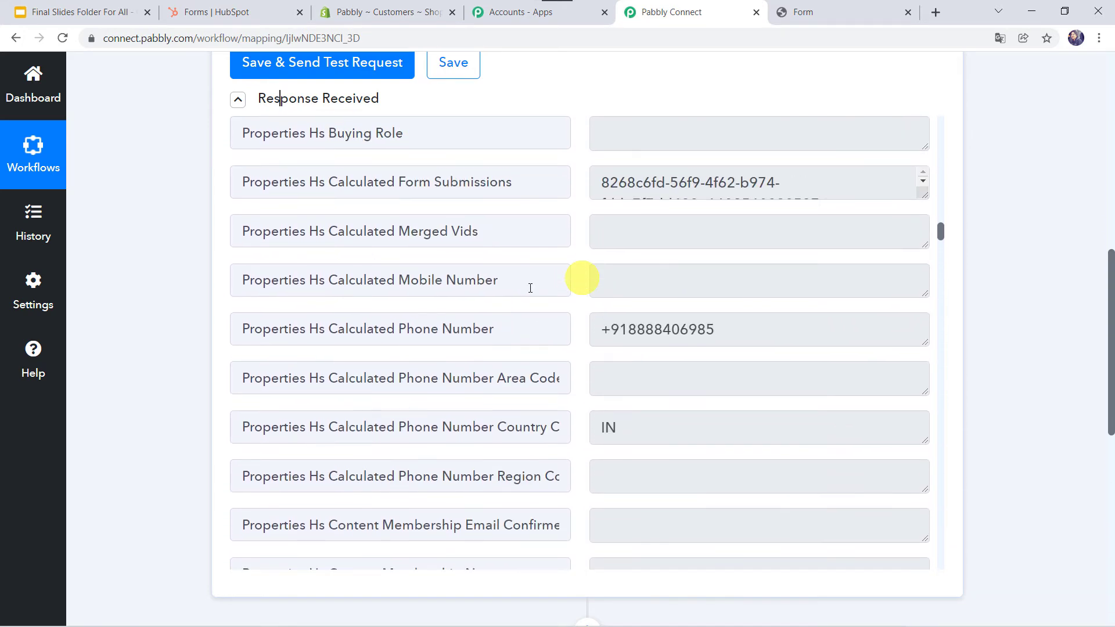
{"action": "scroll", "coordinate": [574, 333], "scroll_direction": "down", "scroll_amount": 20}
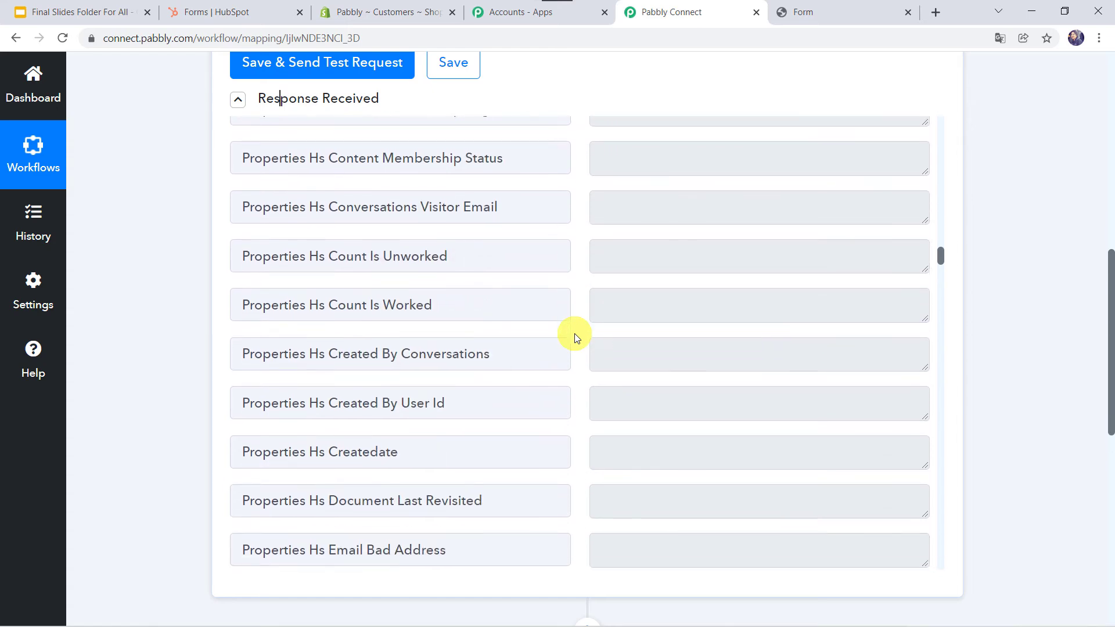
{"action": "scroll", "coordinate": [574, 333], "scroll_direction": "down", "scroll_amount": 20}
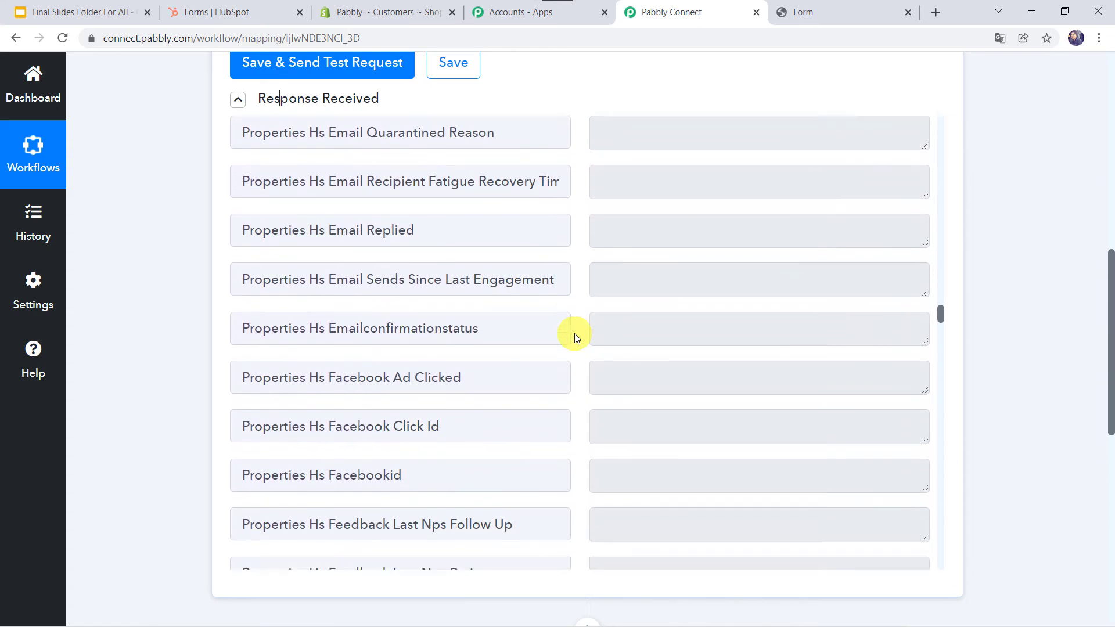
{"action": "scroll", "coordinate": [574, 333], "scroll_direction": "down", "scroll_amount": 20}
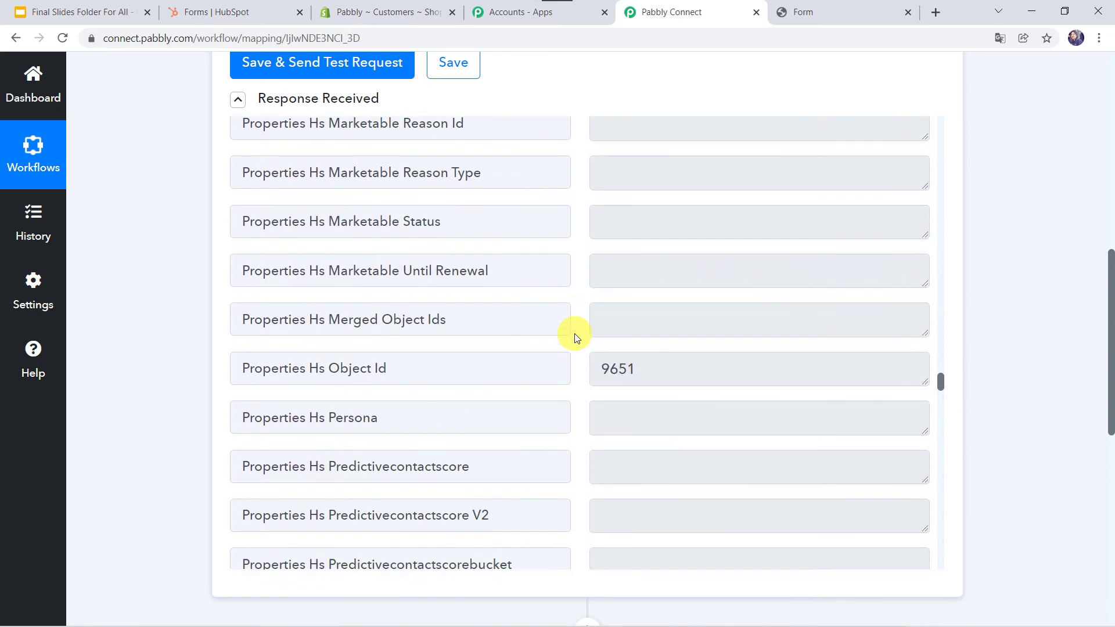
{"action": "scroll", "coordinate": [574, 333], "scroll_direction": "up", "scroll_amount": 6}
{"action": "scroll", "coordinate": [574, 333], "scroll_direction": "up", "scroll_amount": 20}
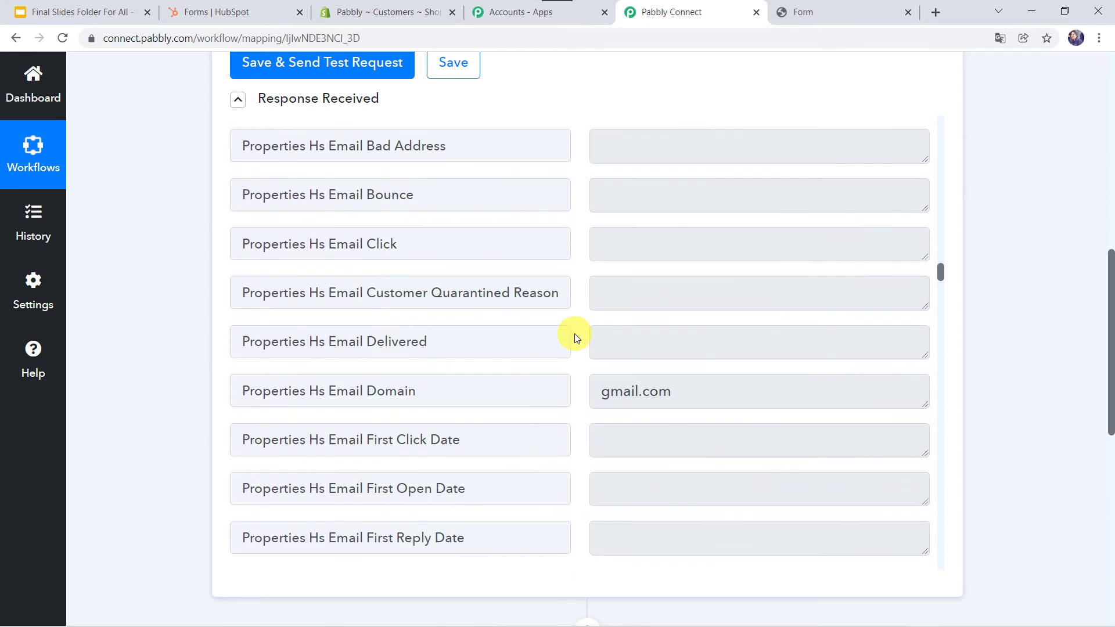
{"action": "scroll", "coordinate": [574, 333], "scroll_direction": "up", "scroll_amount": 20}
{"action": "scroll", "coordinate": [574, 334], "scroll_direction": "down", "scroll_amount": 9}
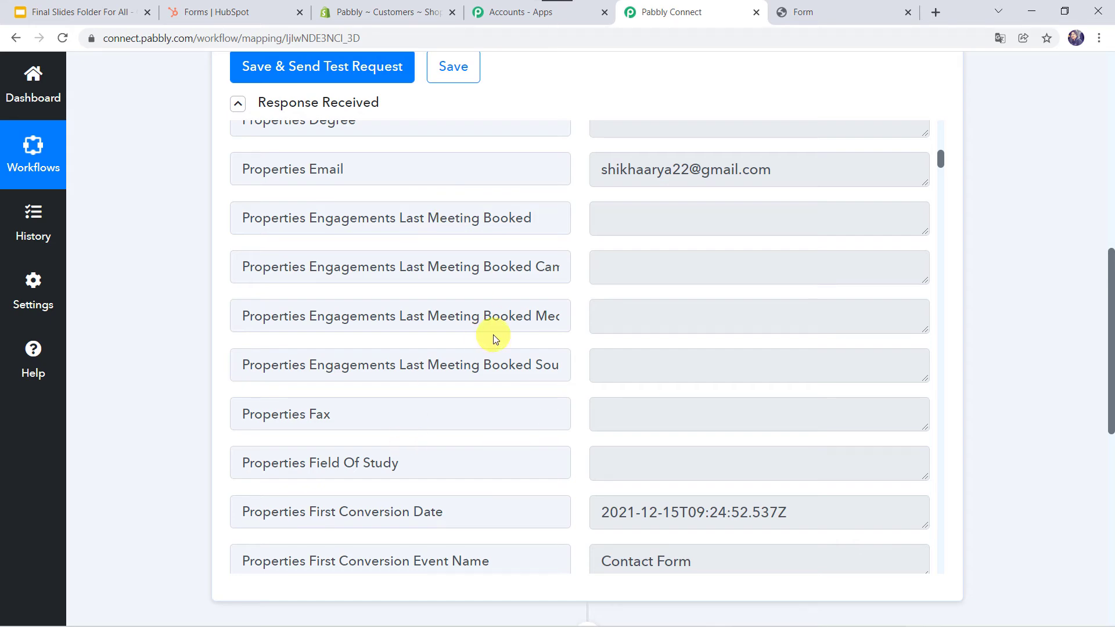
Set the workflow's second step to the Shopify app with the Create Customer action event.
{"action": "scroll", "coordinate": [162, 483], "scroll_direction": "down", "scroll_amount": 8}
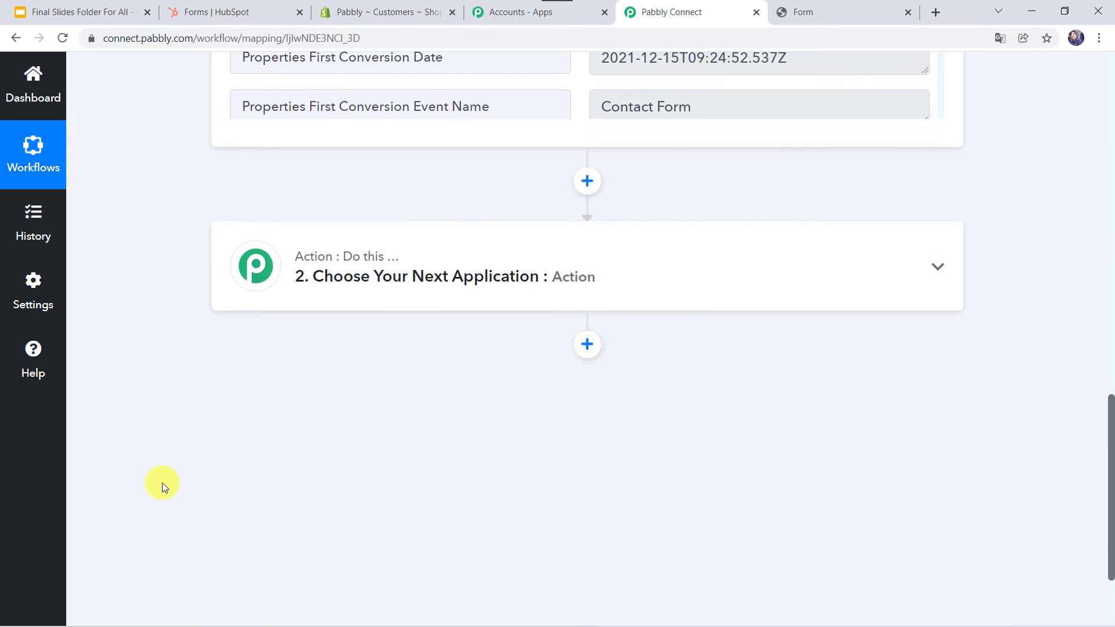
{"action": "left_click", "coordinate": [473, 275]}
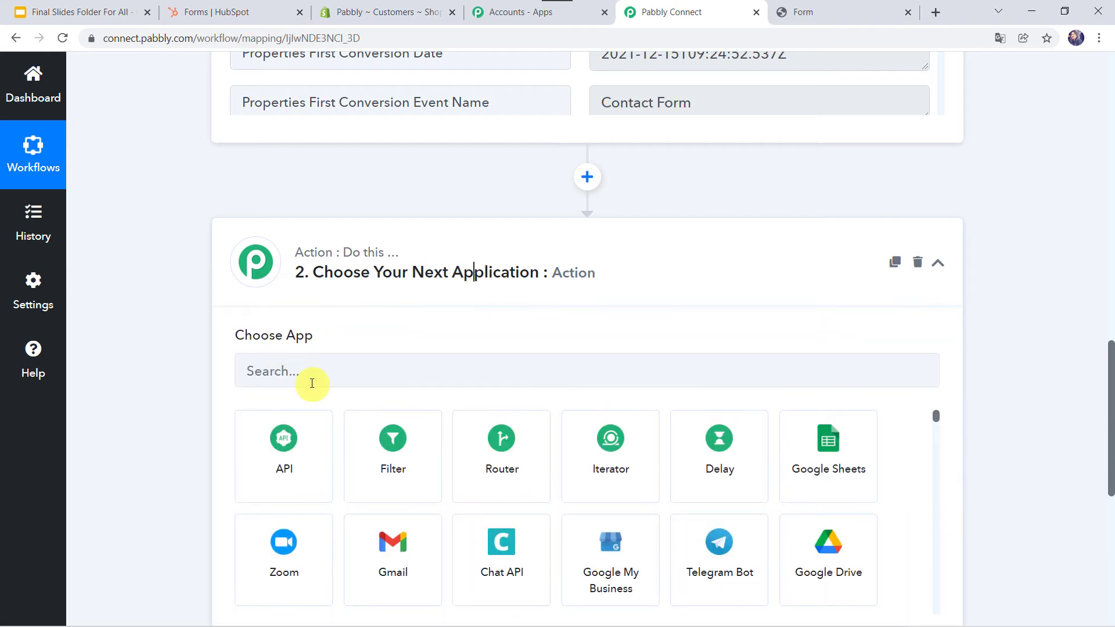
{"action": "left_click", "coordinate": [312, 384]}
{"action": "type", "text": "Sh"}
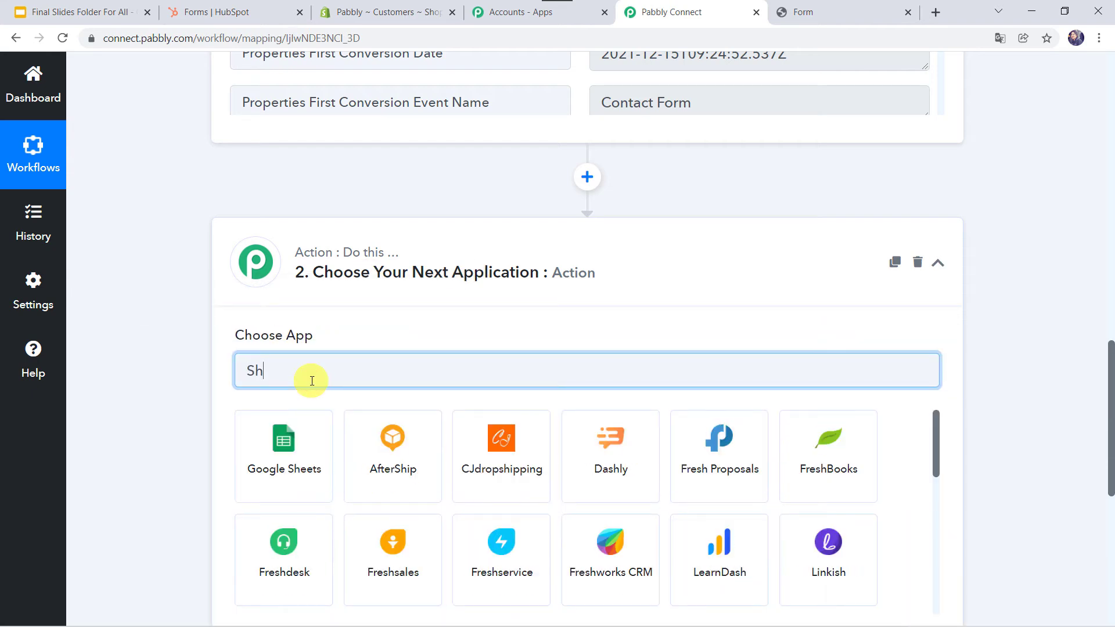
{"action": "type", "text": "opi"}
{"action": "left_click", "coordinate": [281, 455]}
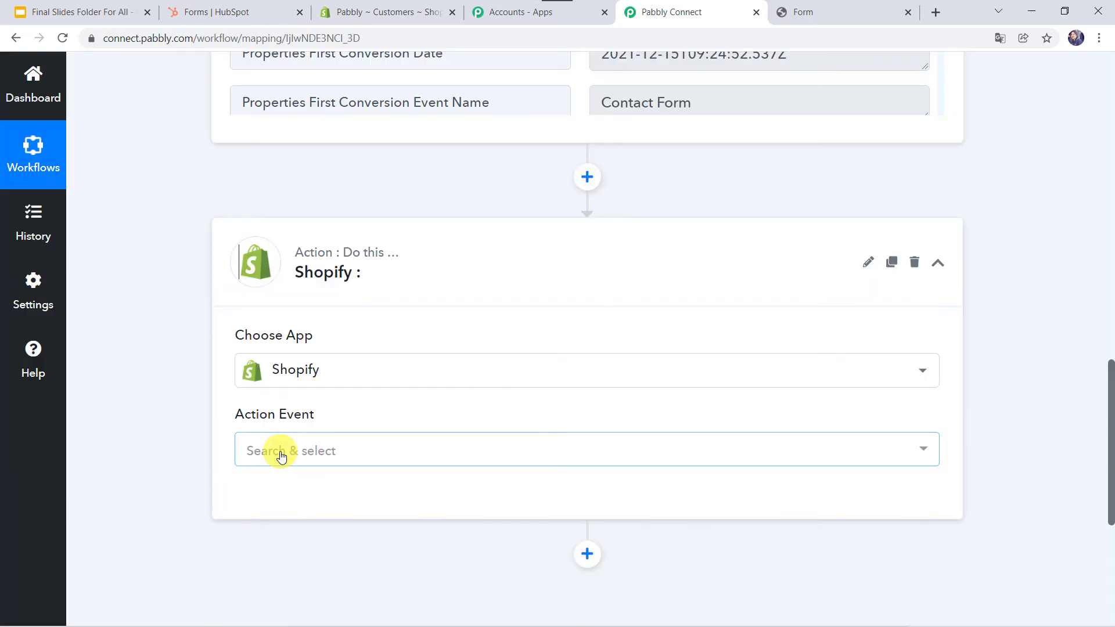
{"action": "left_click", "coordinate": [283, 453]}
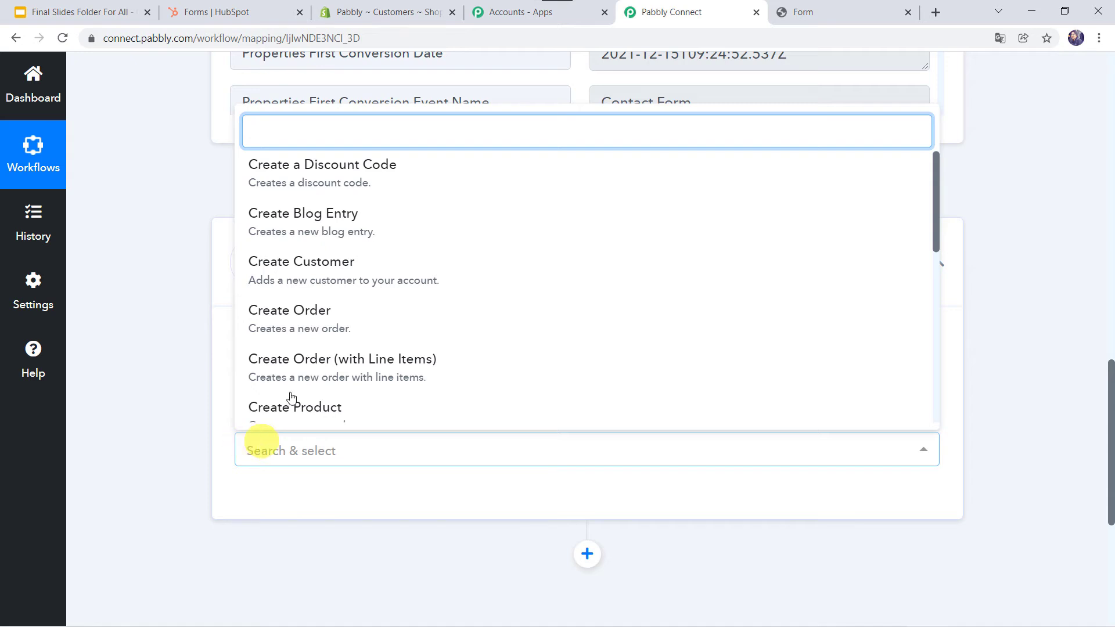
{"action": "left_click", "coordinate": [294, 278]}
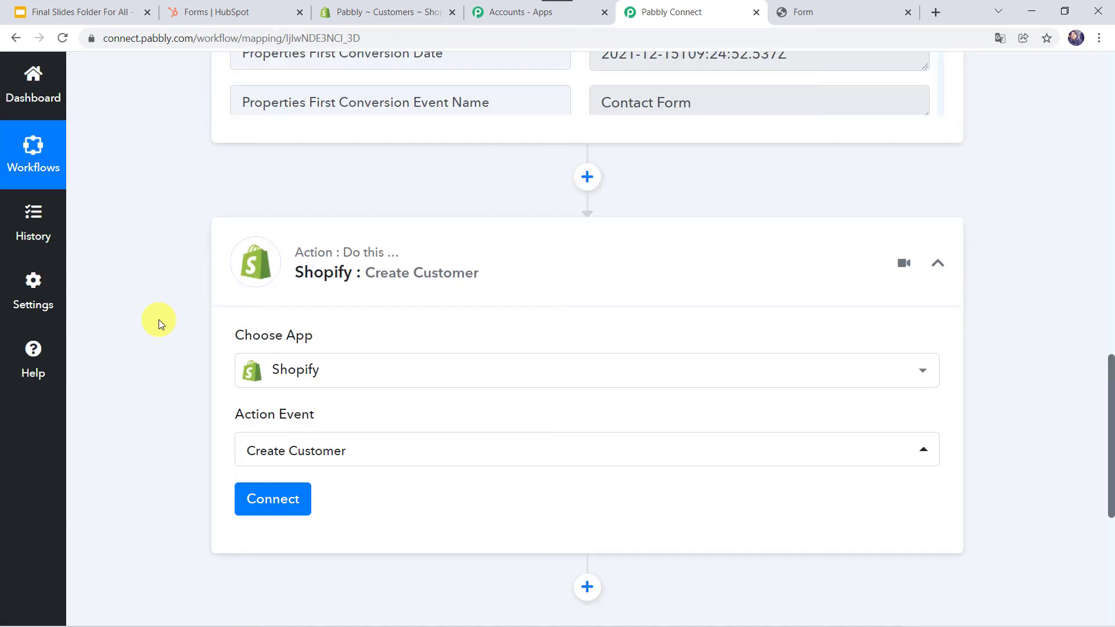
Open the new Shopify connection form and check its private app password and subdomain requirements.
{"action": "scroll", "coordinate": [158, 319], "scroll_direction": "down", "scroll_amount": 3}
{"action": "left_click", "coordinate": [271, 336]}
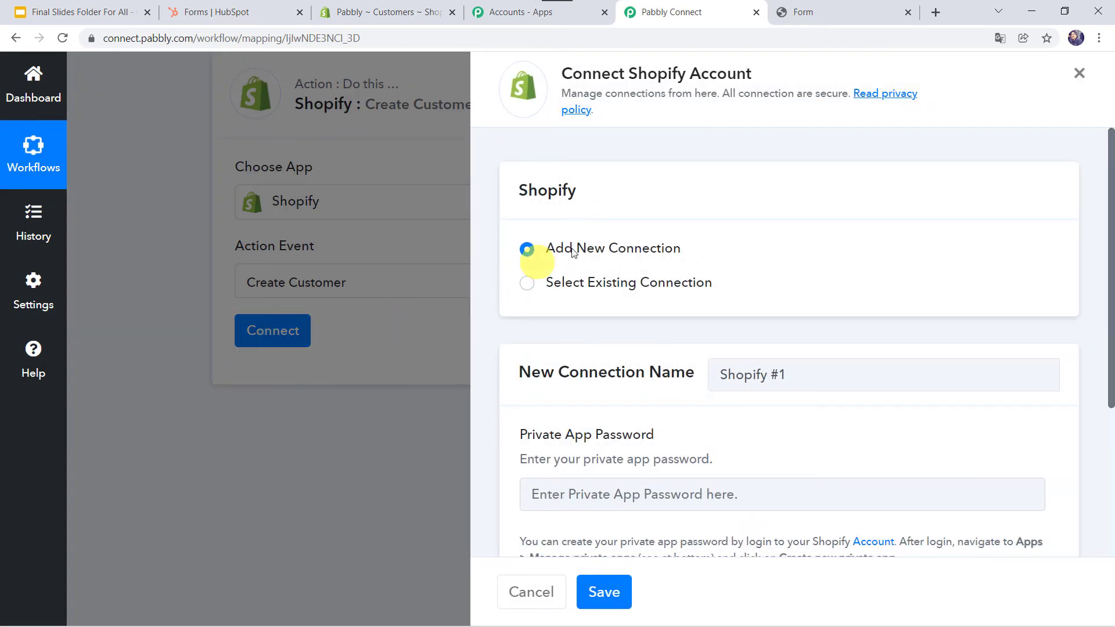
{"action": "scroll", "coordinate": [493, 357], "scroll_direction": "down", "scroll_amount": 4}
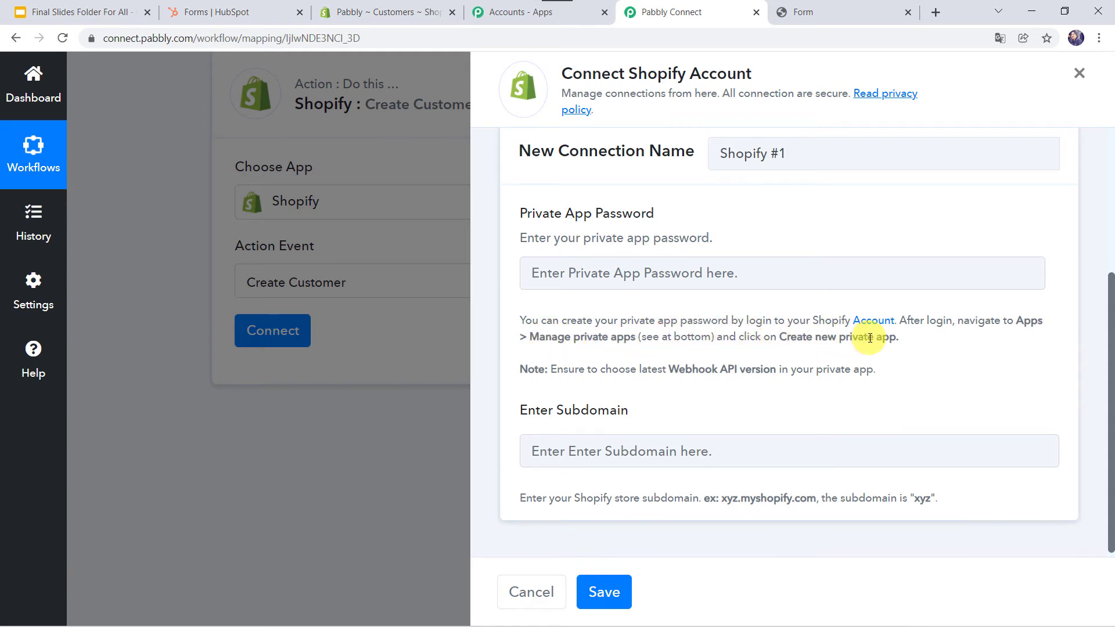
Switch to the Shopify admin and start creating a new private app from the store's private apps page.
{"action": "left_click", "coordinate": [428, 8]}
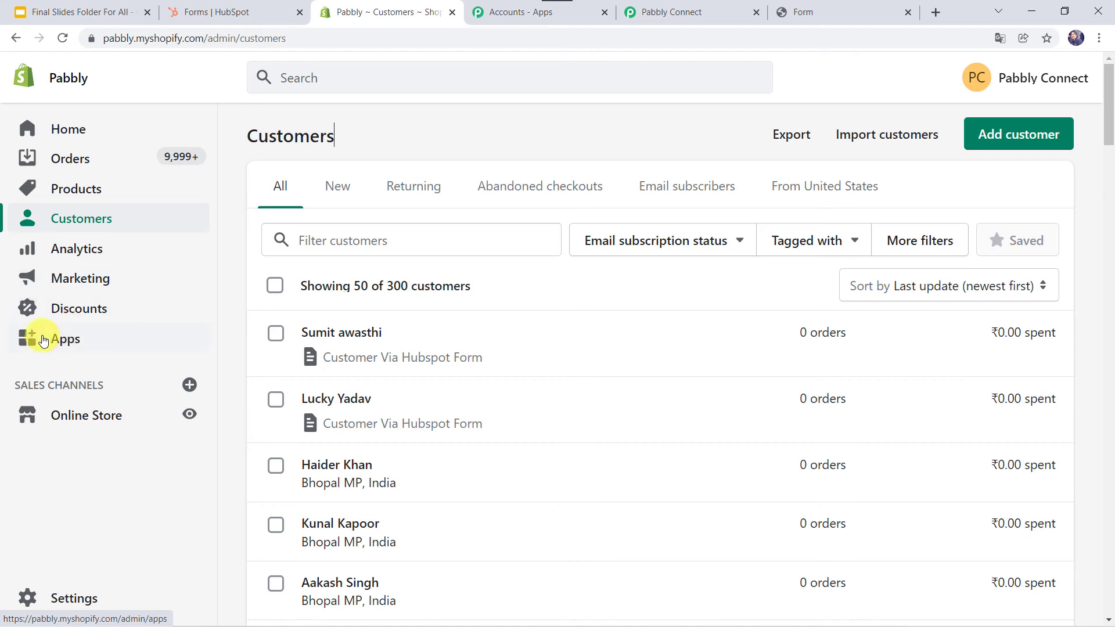
{"action": "left_click", "coordinate": [79, 342]}
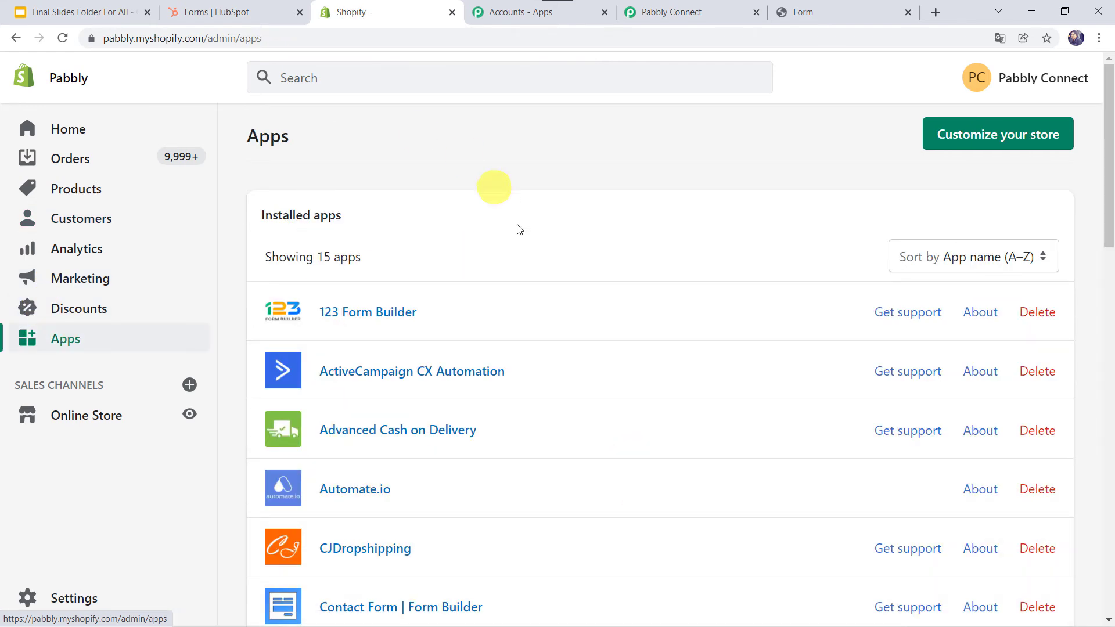
{"action": "scroll", "coordinate": [498, 416], "scroll_direction": "down", "scroll_amount": 10}
{"action": "scroll", "coordinate": [499, 418], "scroll_direction": "down", "scroll_amount": 8}
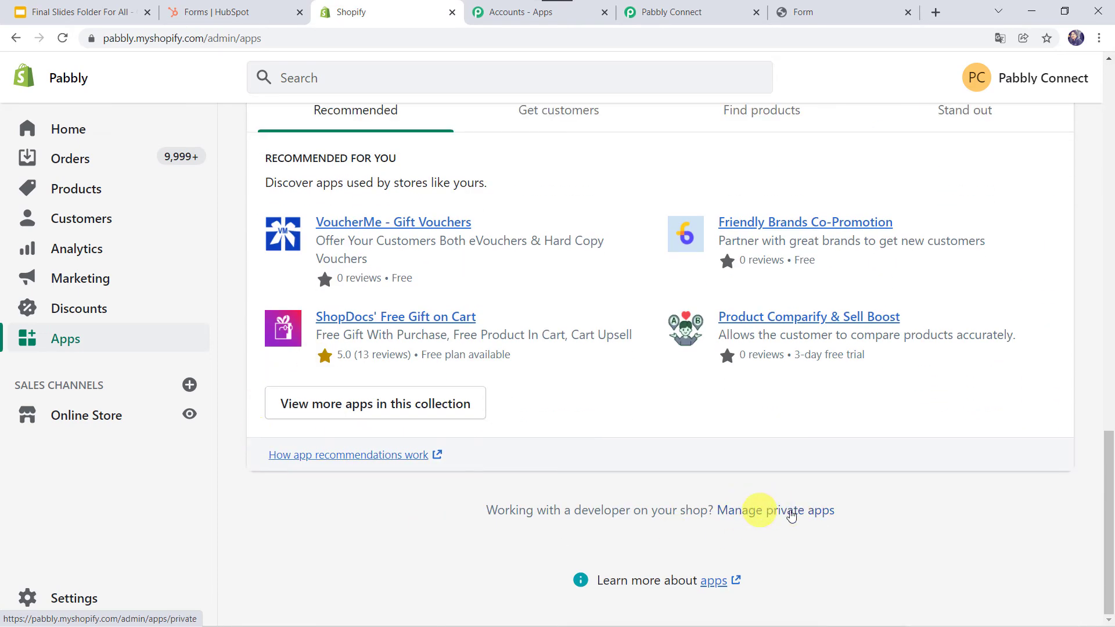
{"action": "left_click", "coordinate": [758, 514]}
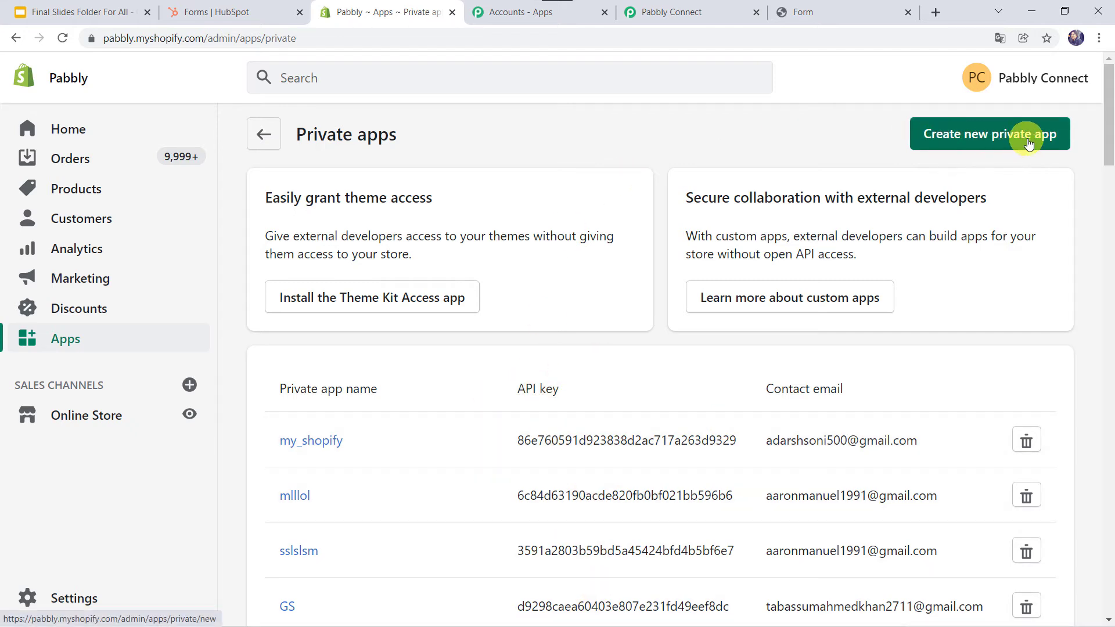
{"action": "left_click", "coordinate": [987, 137]}
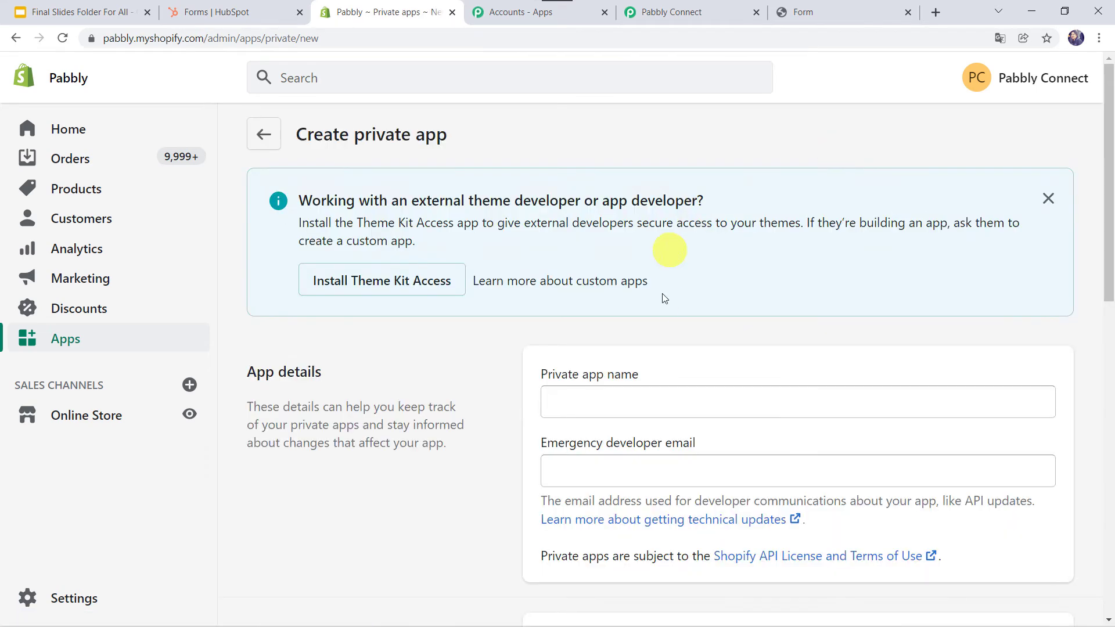
Name the private app "HubSpot Integration" and enter the emergency developer email.
{"action": "scroll", "coordinate": [666, 295], "scroll_direction": "down", "scroll_amount": 2}
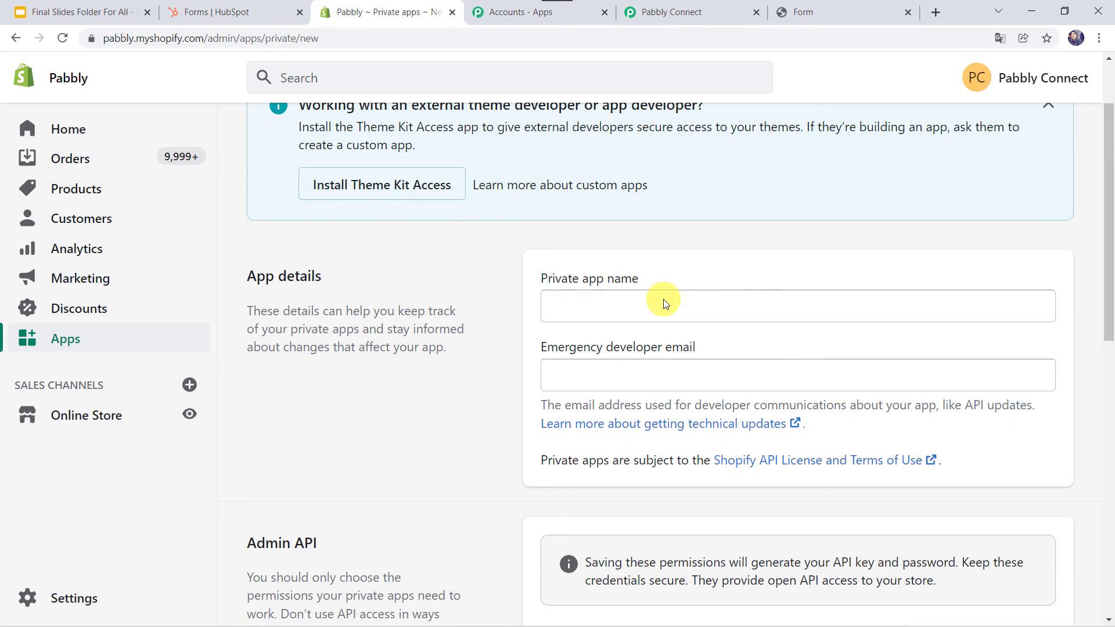
{"action": "left_click", "coordinate": [600, 305]}
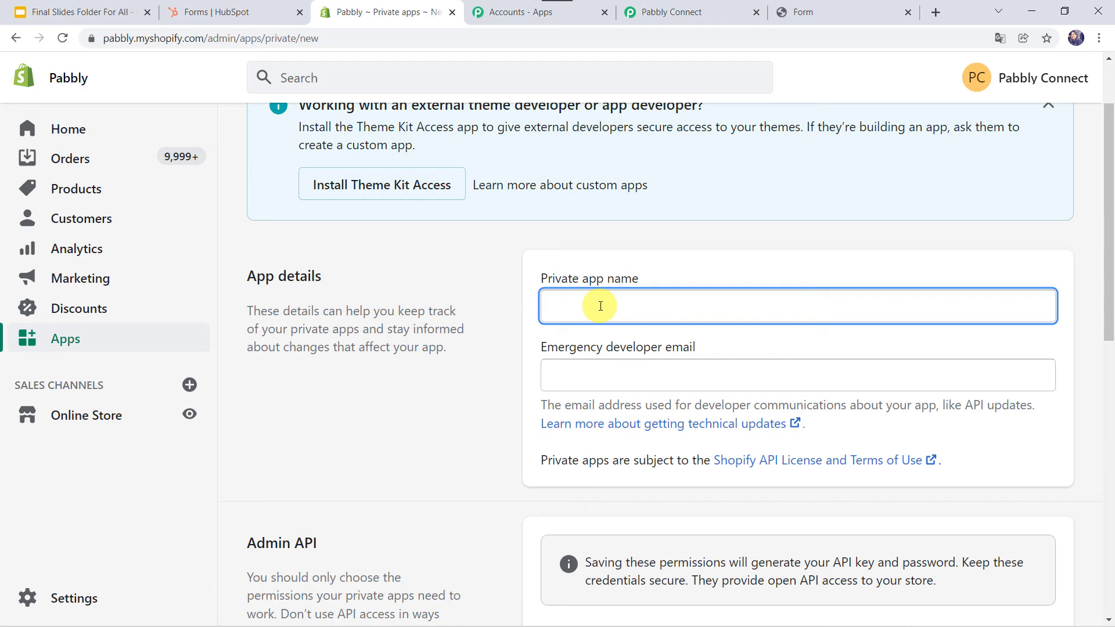
{"action": "type", "text": "HubSpot Integration"}
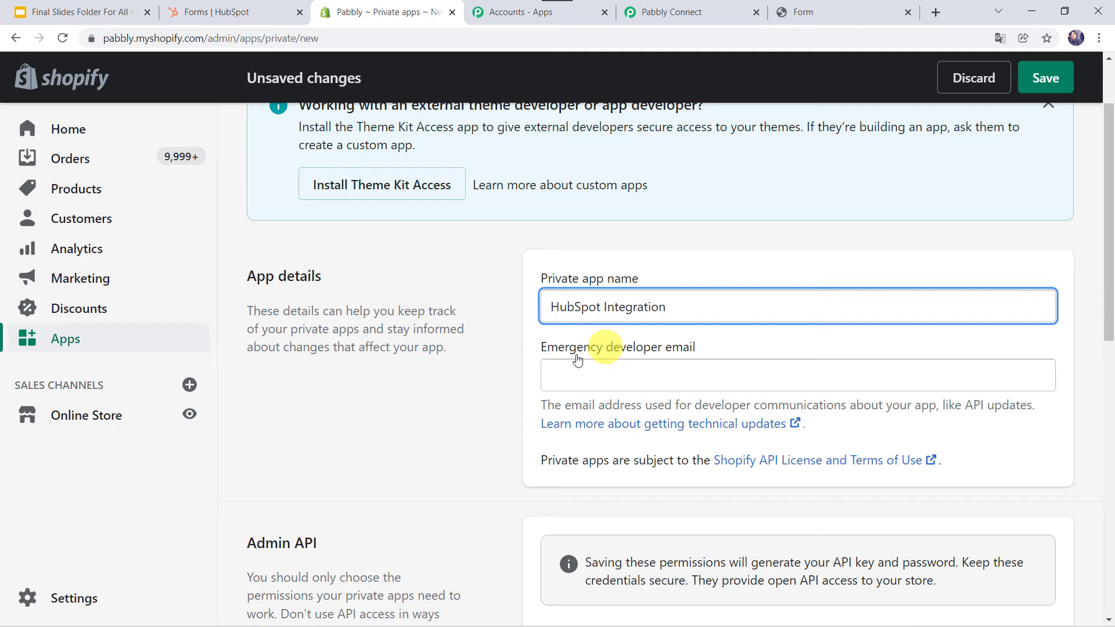
{"action": "left_click", "coordinate": [616, 377]}
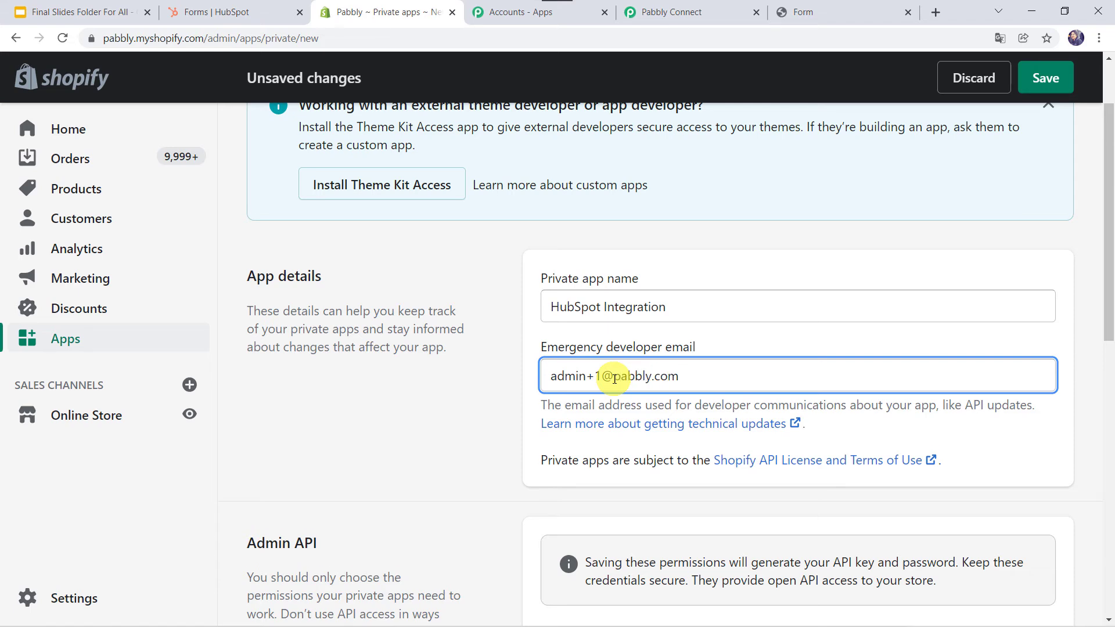
Reveal the inactive Admin API permissions and set the Customers permission to Read and write.
{"action": "scroll", "coordinate": [615, 378], "scroll_direction": "down", "scroll_amount": 5}
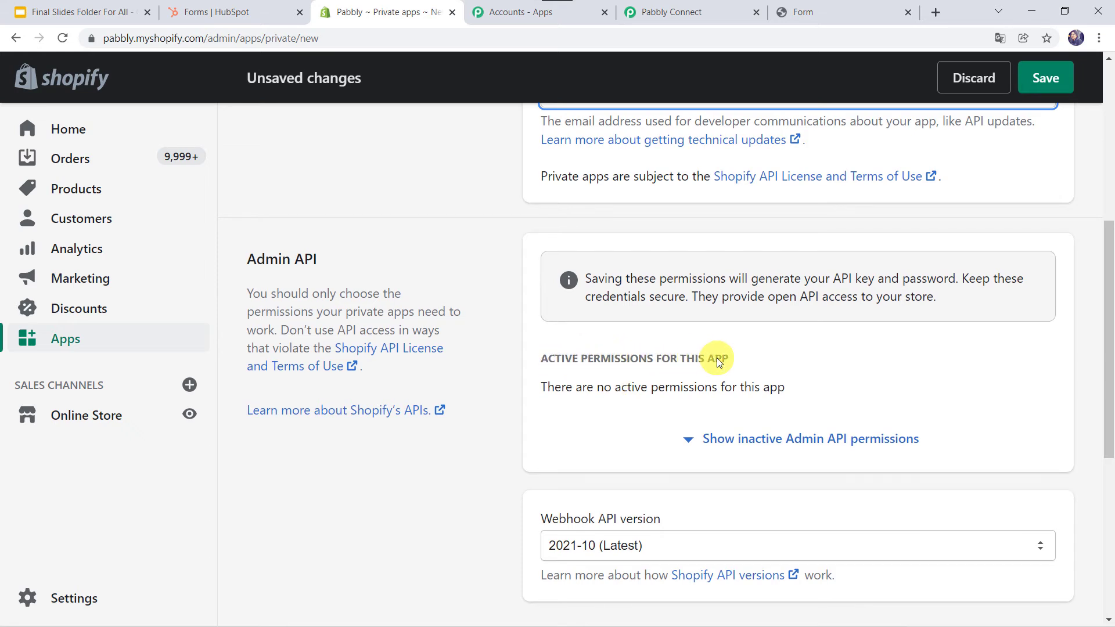
{"action": "scroll", "coordinate": [716, 358], "scroll_direction": "down", "scroll_amount": 2}
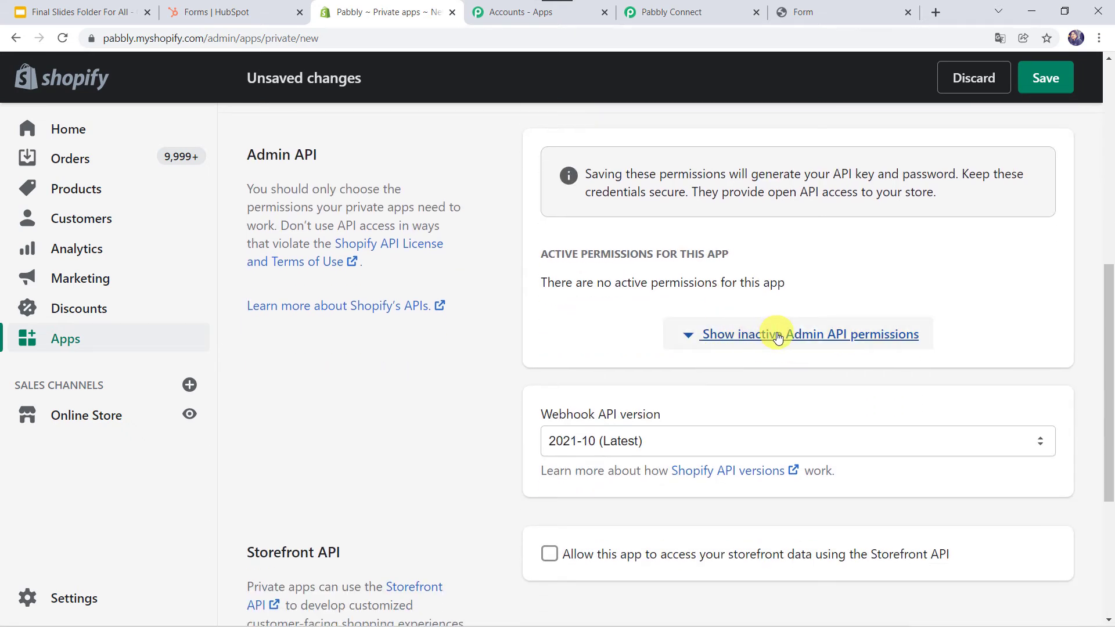
{"action": "left_click", "coordinate": [778, 337]}
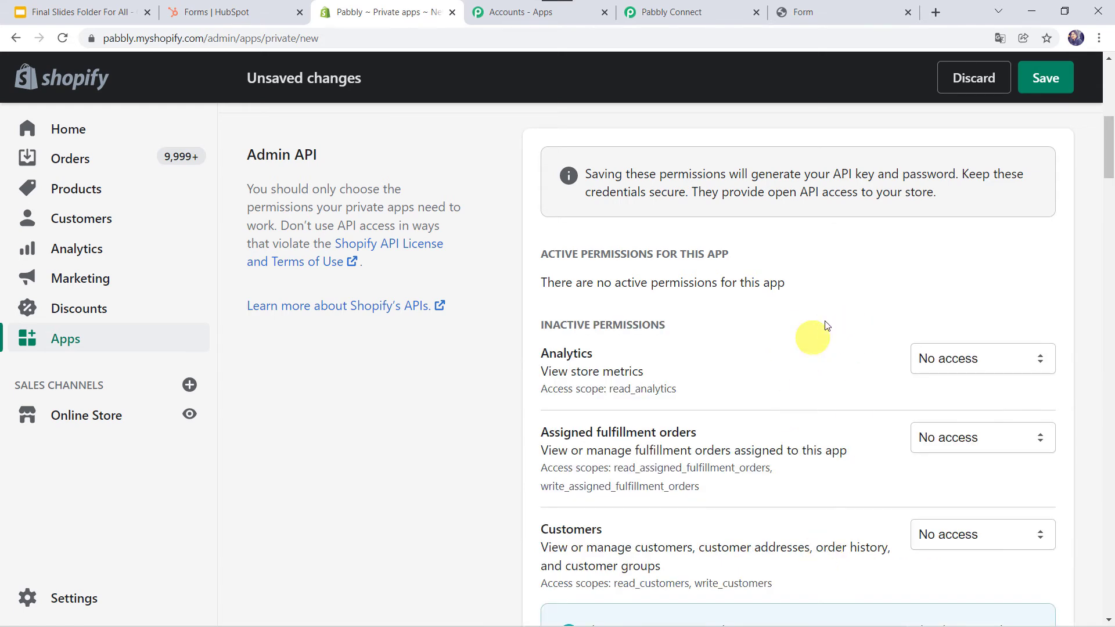
{"action": "scroll", "coordinate": [834, 576], "scroll_direction": "down", "scroll_amount": 2}
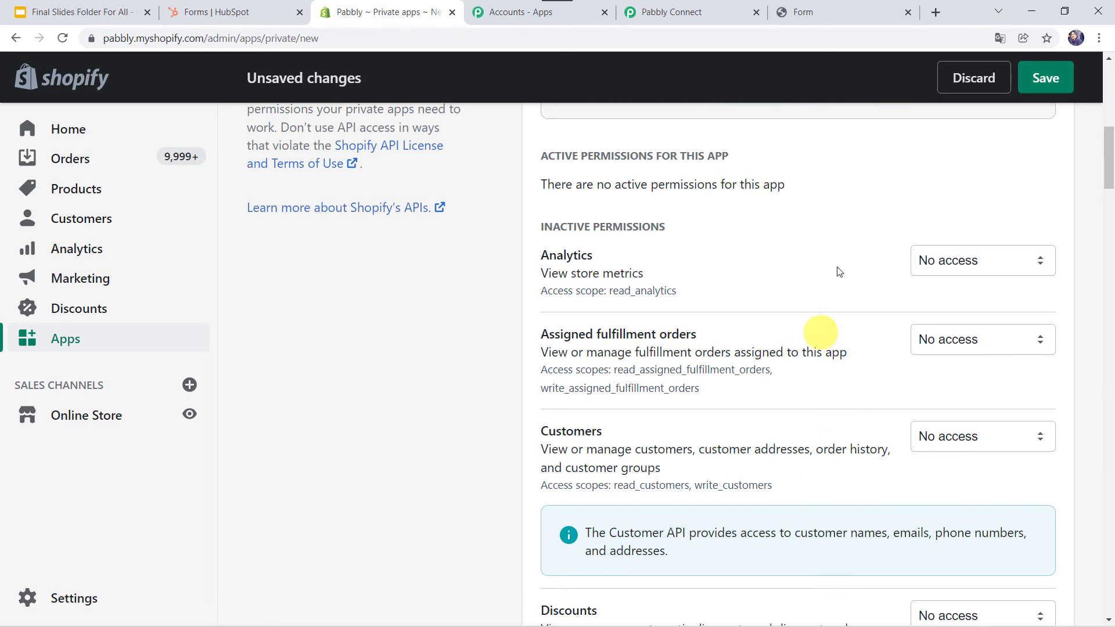
{"action": "scroll", "coordinate": [806, 222], "scroll_direction": "up", "scroll_amount": 7}
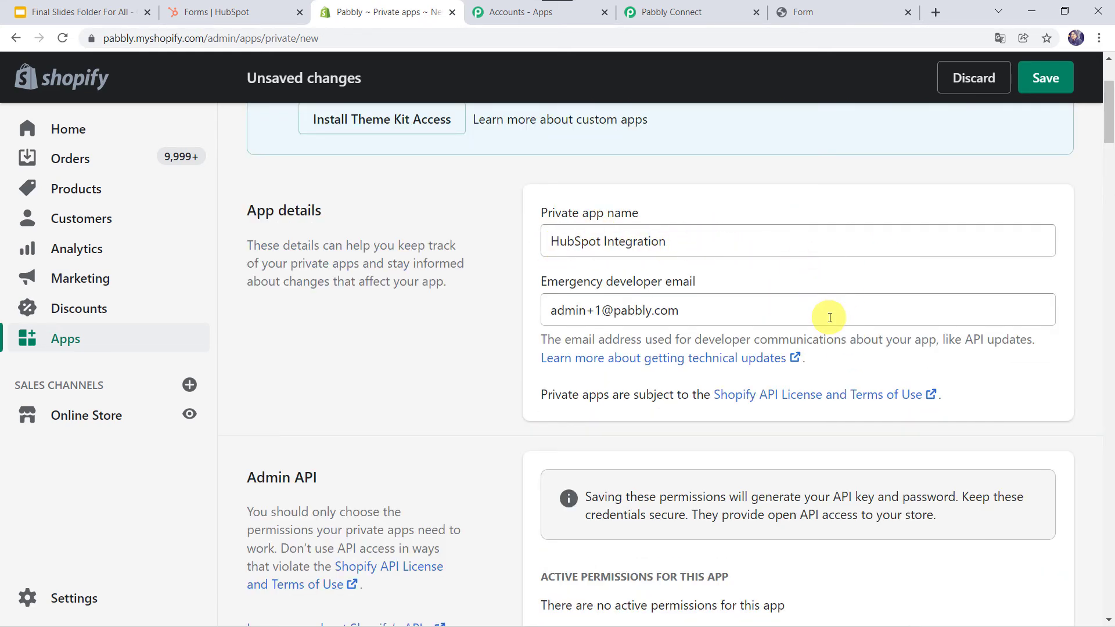
{"action": "scroll", "coordinate": [759, 317], "scroll_direction": "down", "scroll_amount": 6}
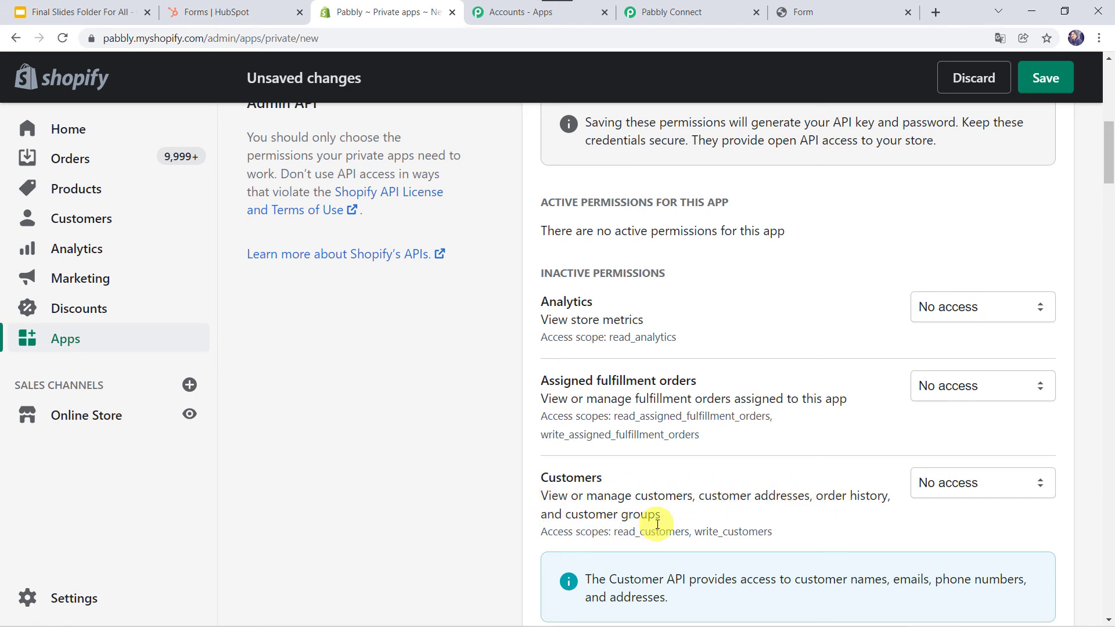
{"action": "scroll", "coordinate": [855, 528], "scroll_direction": "down", "scroll_amount": 1}
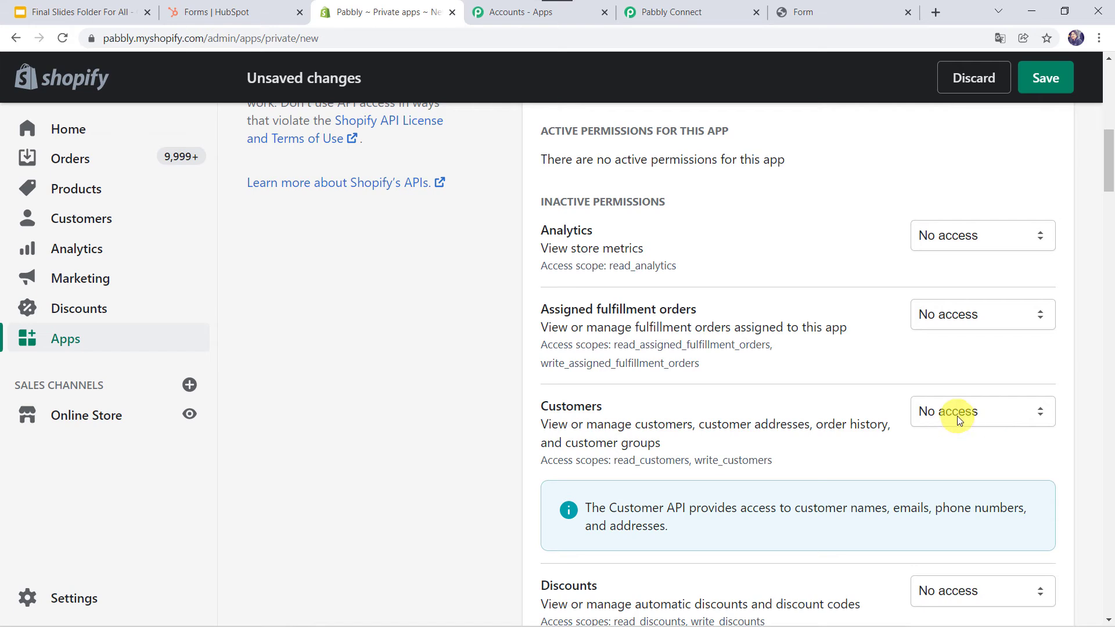
{"action": "left_click", "coordinate": [958, 416]}
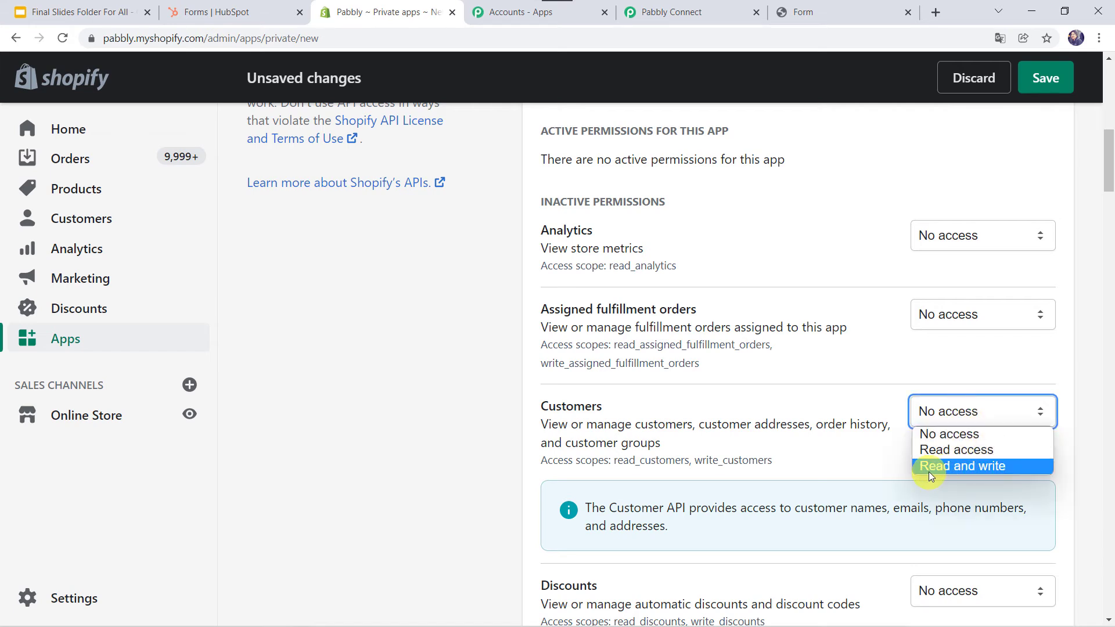
{"action": "left_click", "coordinate": [955, 469]}
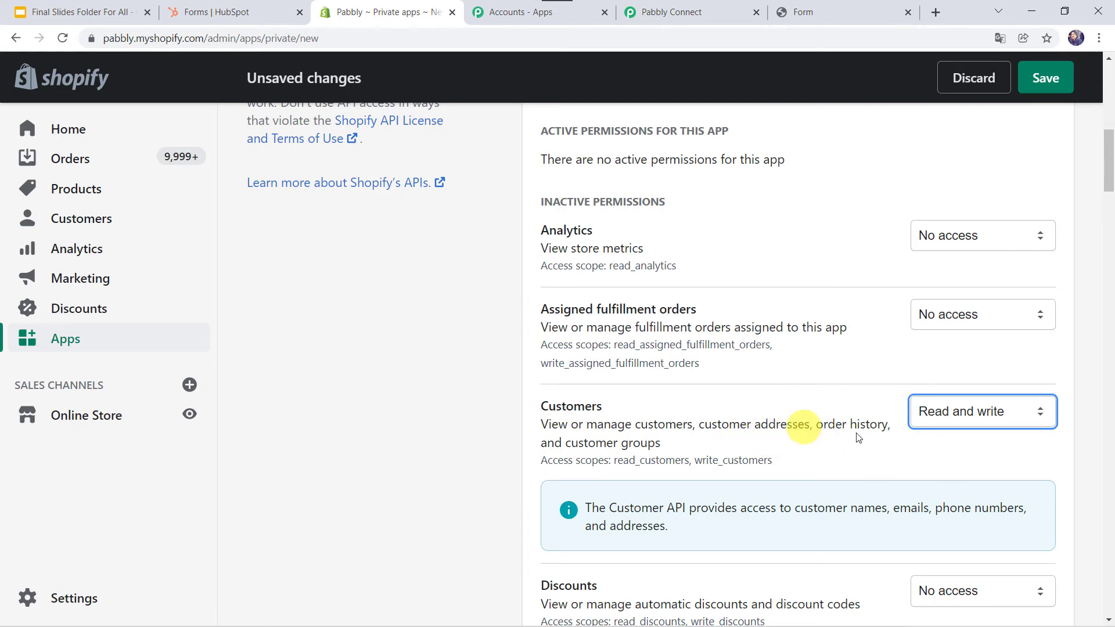
Save the private app and confirm its creation.
{"action": "scroll", "coordinate": [454, 455], "scroll_direction": "down", "scroll_amount": 10}
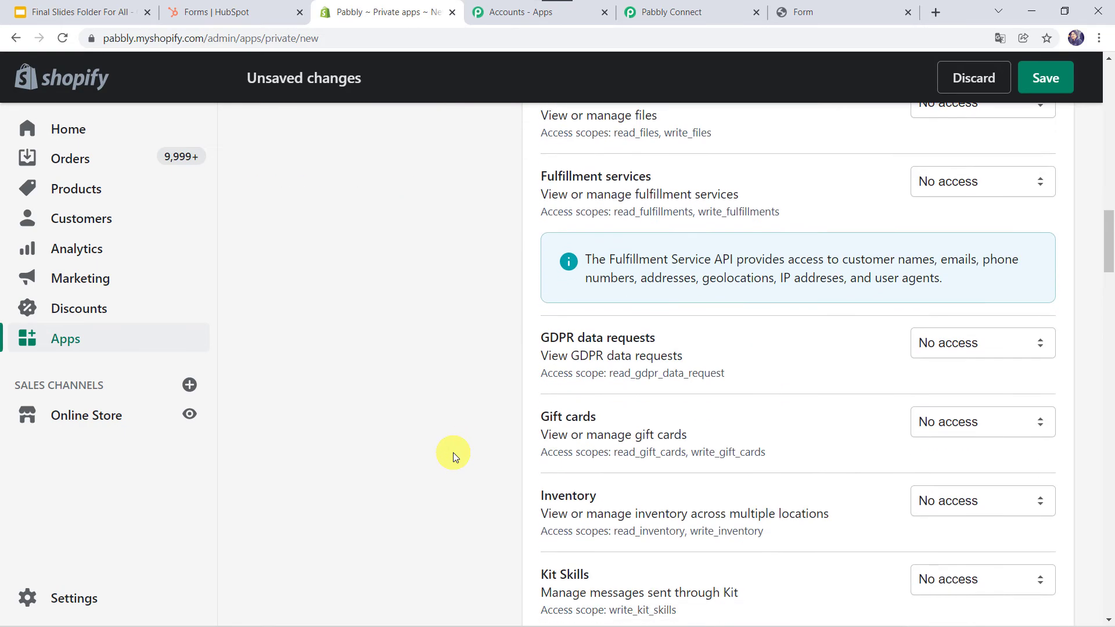
{"action": "scroll", "coordinate": [453, 452], "scroll_direction": "down", "scroll_amount": 20}
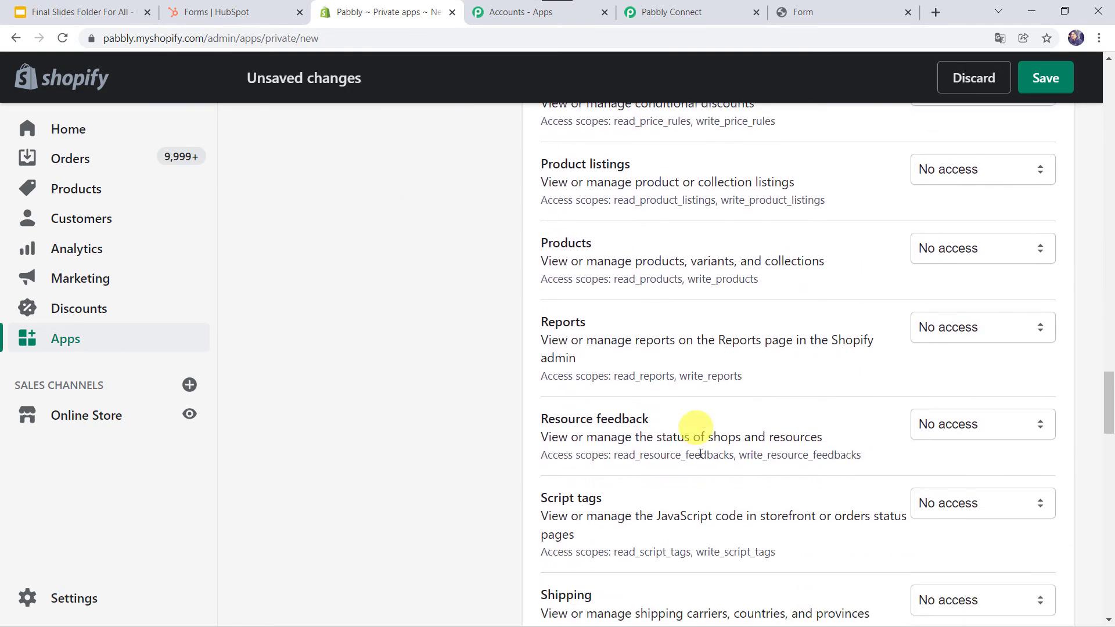
{"action": "scroll", "coordinate": [700, 454], "scroll_direction": "down", "scroll_amount": 20}
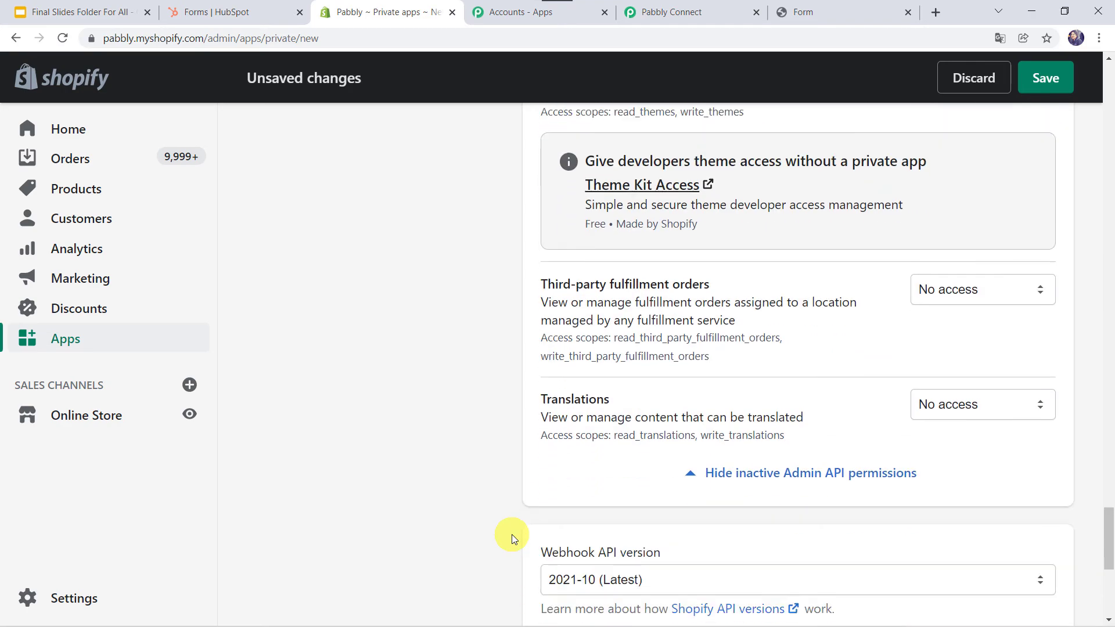
{"action": "scroll", "coordinate": [511, 534], "scroll_direction": "down", "scroll_amount": 7}
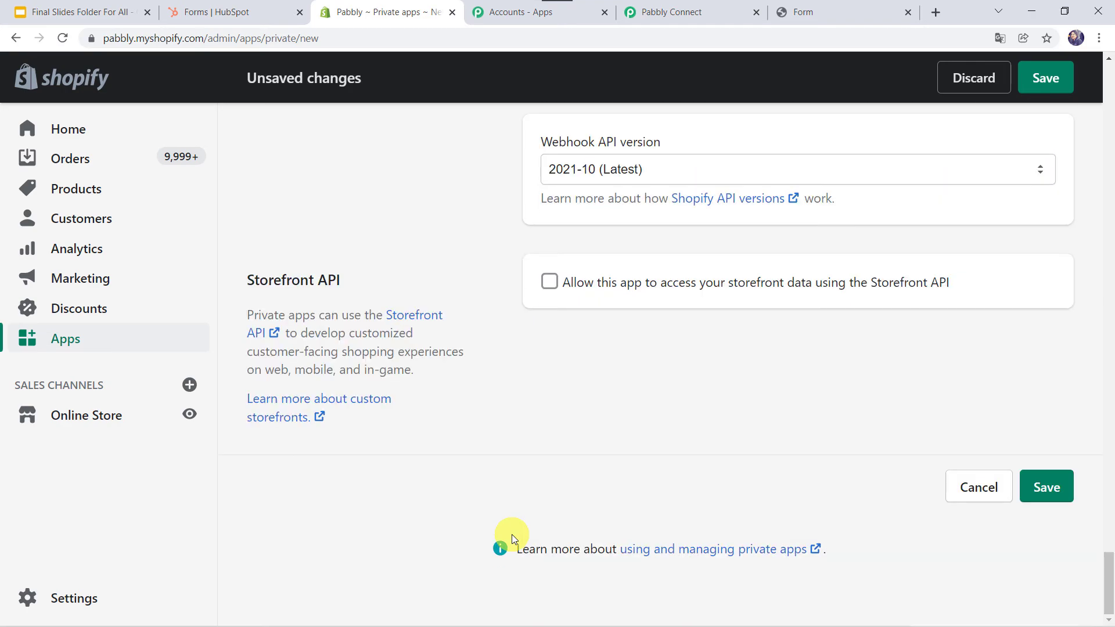
{"action": "left_click", "coordinate": [1054, 486]}
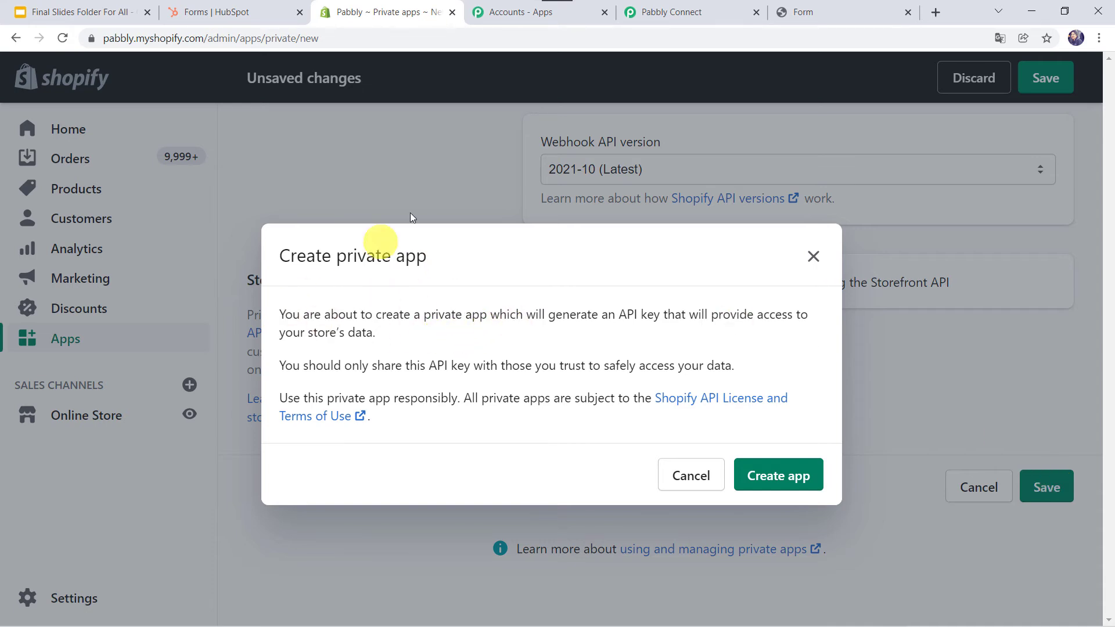
{"action": "left_click", "coordinate": [782, 477]}
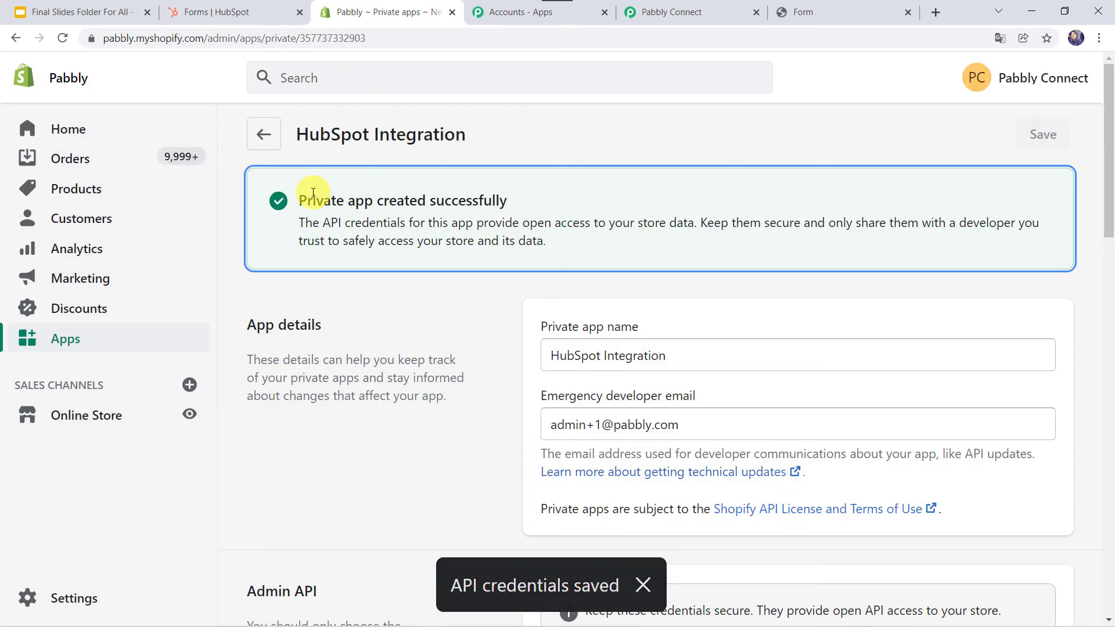
Copy the new private app's password from Shopify and paste it as the Private App Password of the Shopify connection in Pabbly Connect.
{"action": "scroll", "coordinate": [395, 217], "scroll_direction": "down", "scroll_amount": 5}
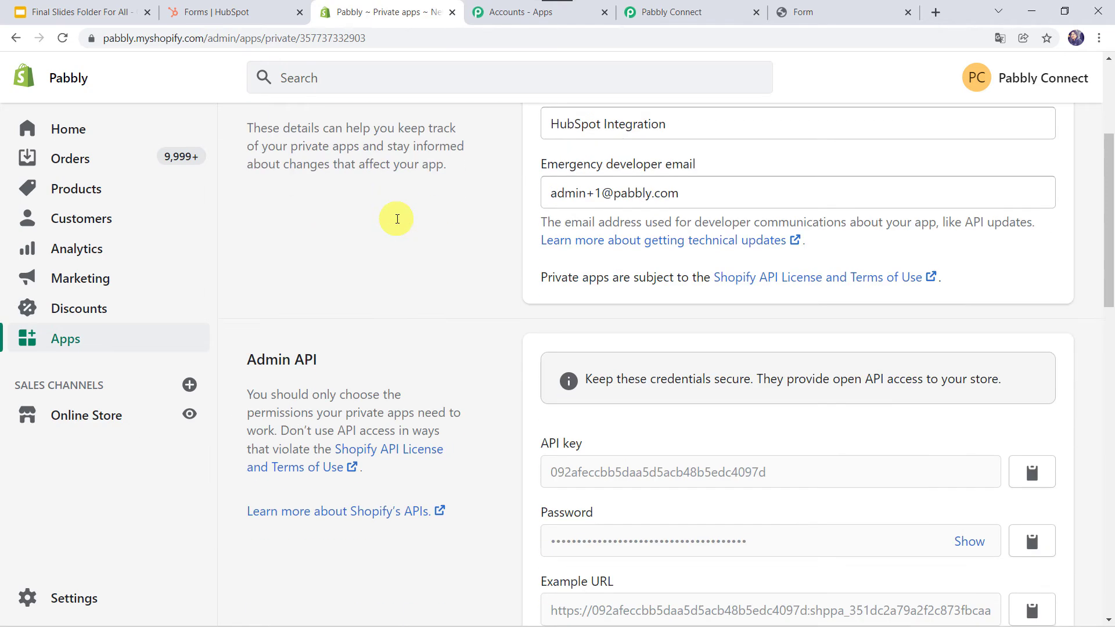
{"action": "scroll", "coordinate": [398, 217], "scroll_direction": "down", "scroll_amount": 2}
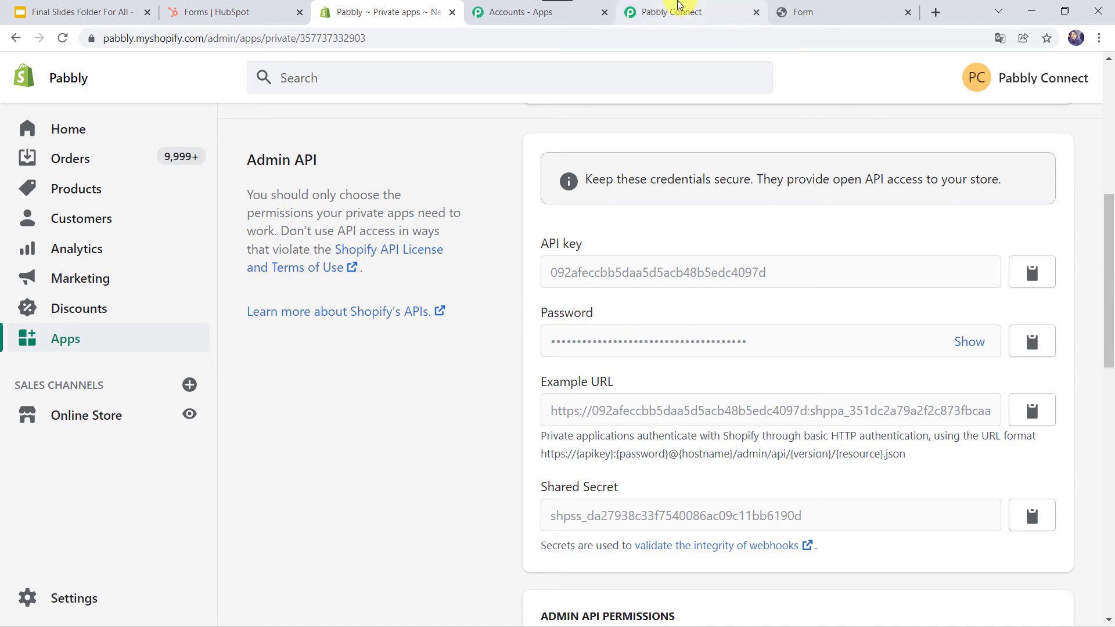
{"action": "left_click", "coordinate": [674, 11]}
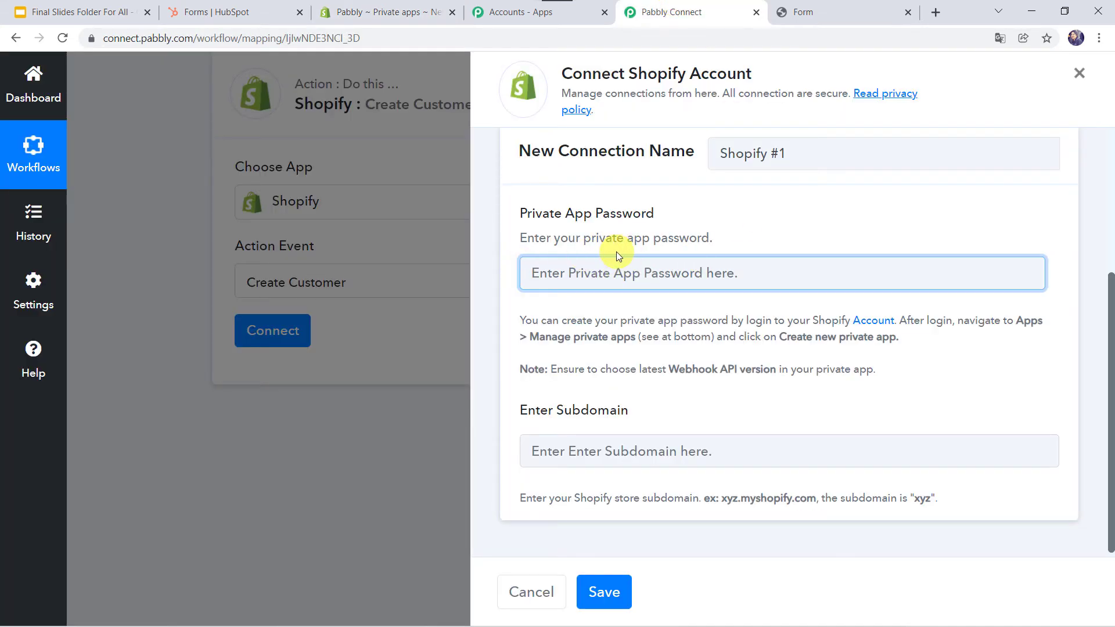
{"action": "left_click", "coordinate": [384, 12]}
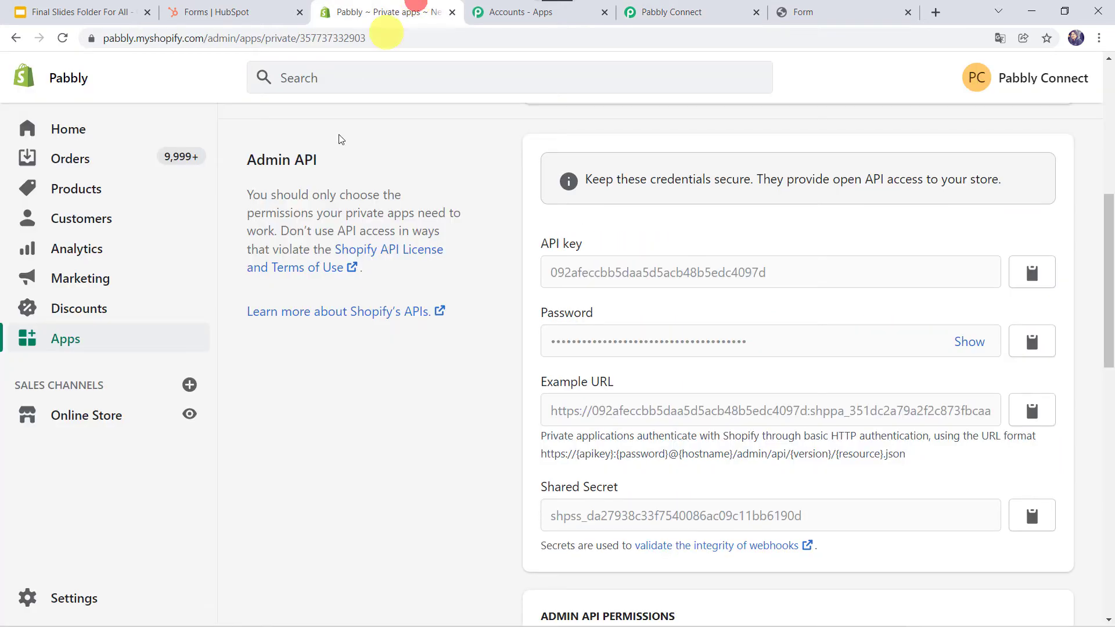
{"action": "left_click", "coordinate": [1030, 344]}
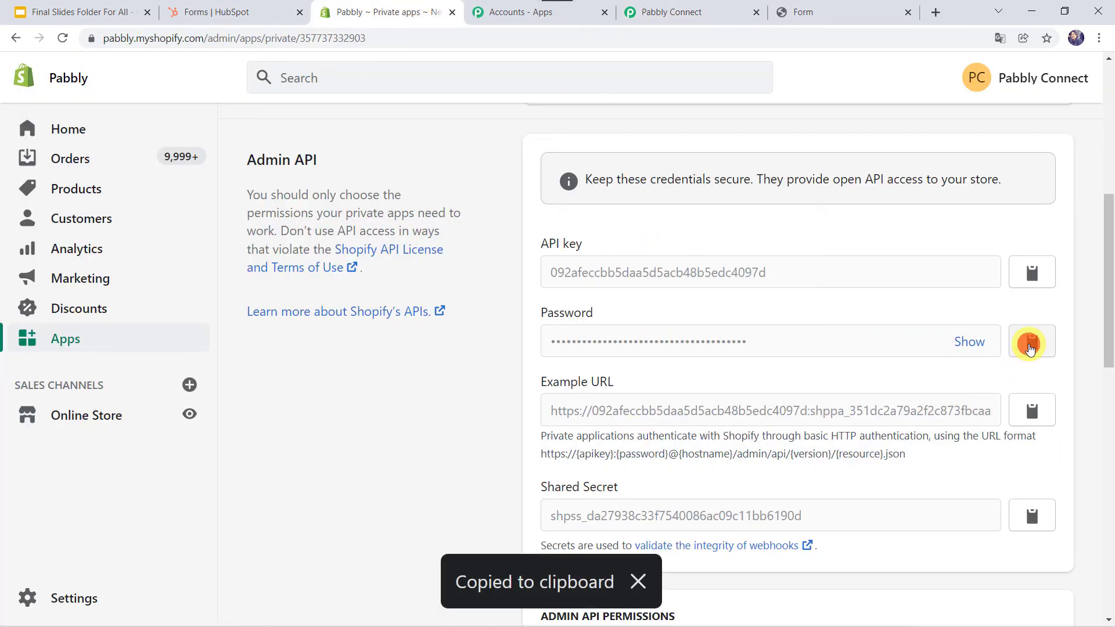
{"action": "left_click", "coordinate": [658, 7]}
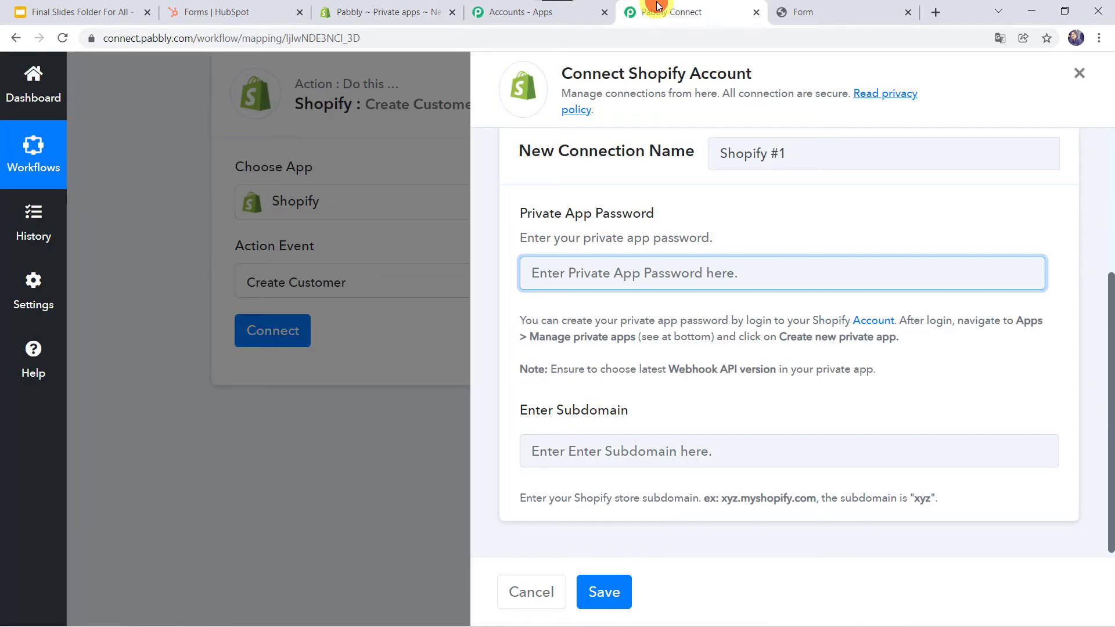
{"action": "right_click", "coordinate": [613, 278]}
{"action": "left_click", "coordinate": [663, 392]}
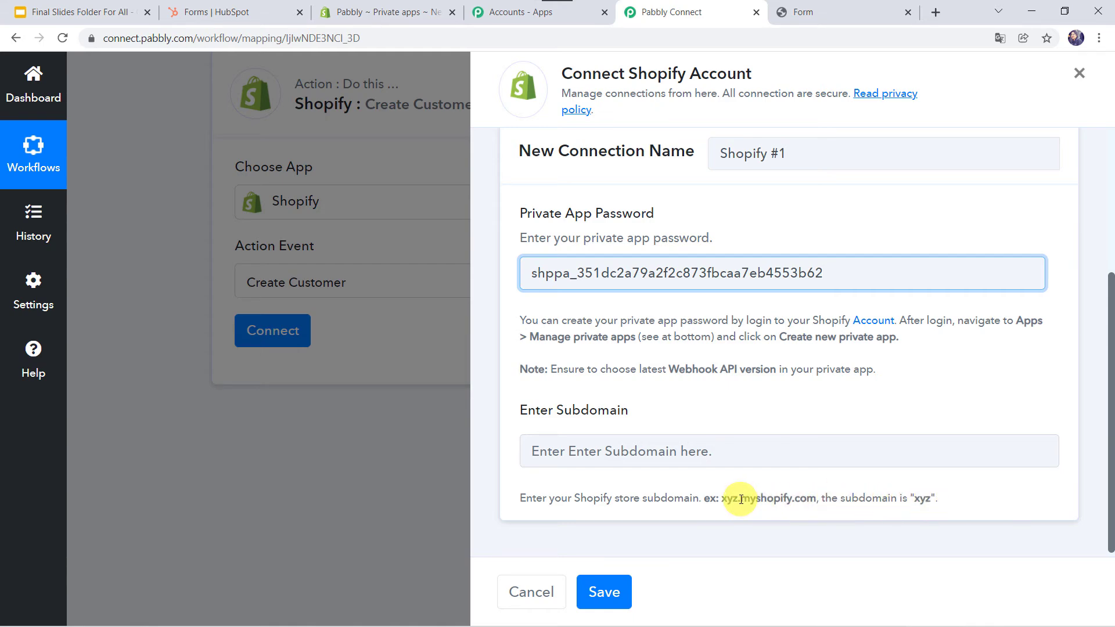
Switch back to the Shopify admin and copy the store subdomain "pabbly" from the page's web address.
{"action": "left_click", "coordinate": [361, 12]}
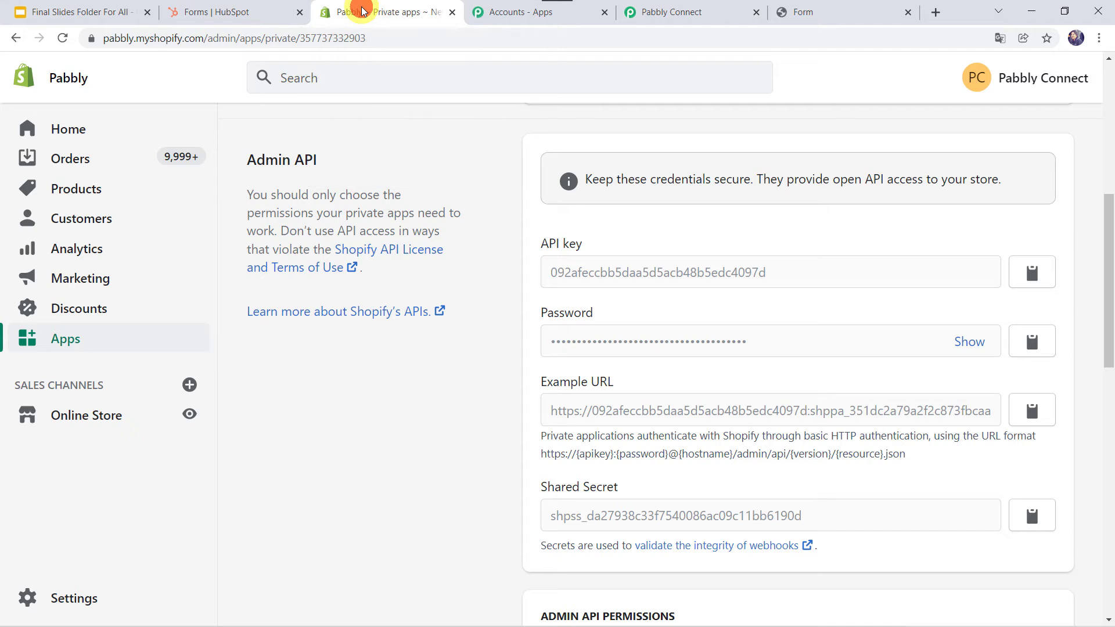
{"action": "left_click", "coordinate": [368, 39]}
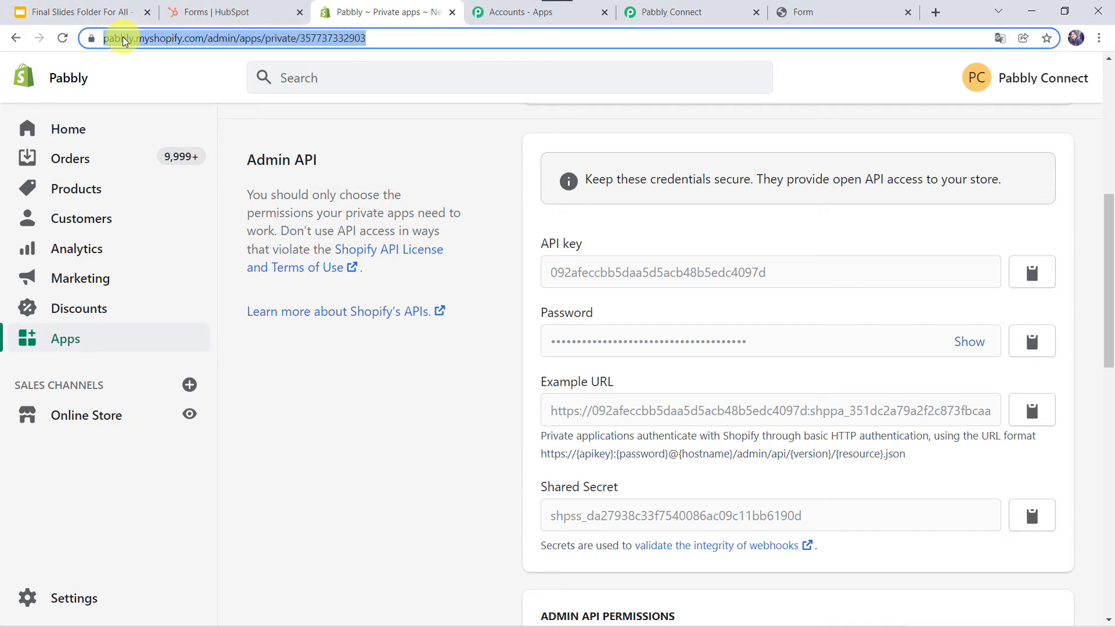
{"action": "left_click_drag", "start_coordinate": [103, 39], "coordinate": [123, 38]}
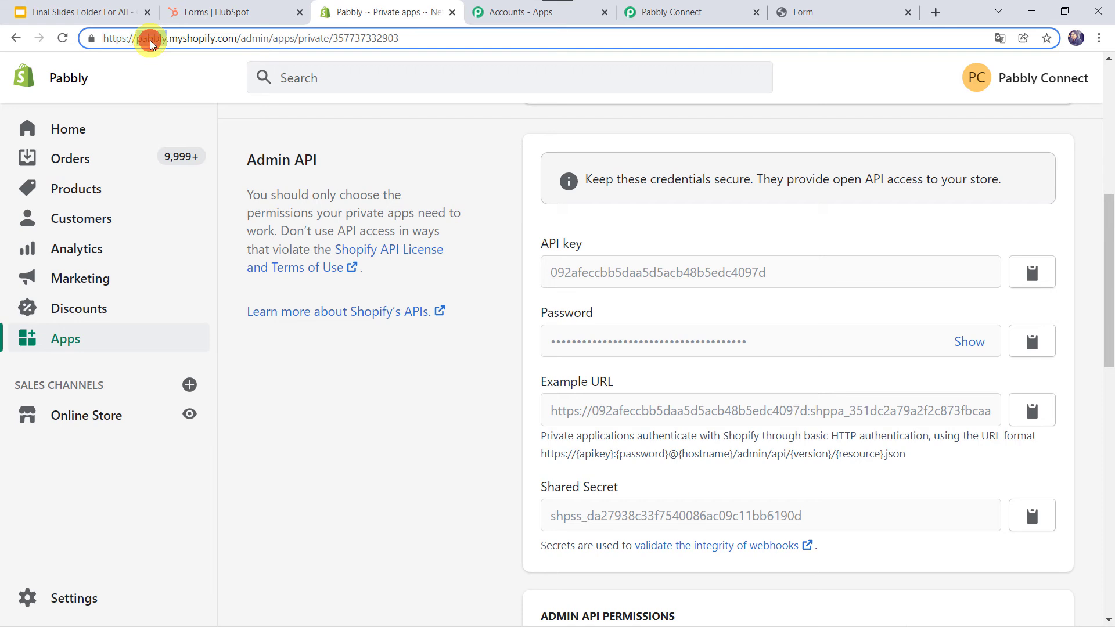
{"action": "right_click", "coordinate": [150, 44]}
{"action": "left_click", "coordinate": [174, 143]}
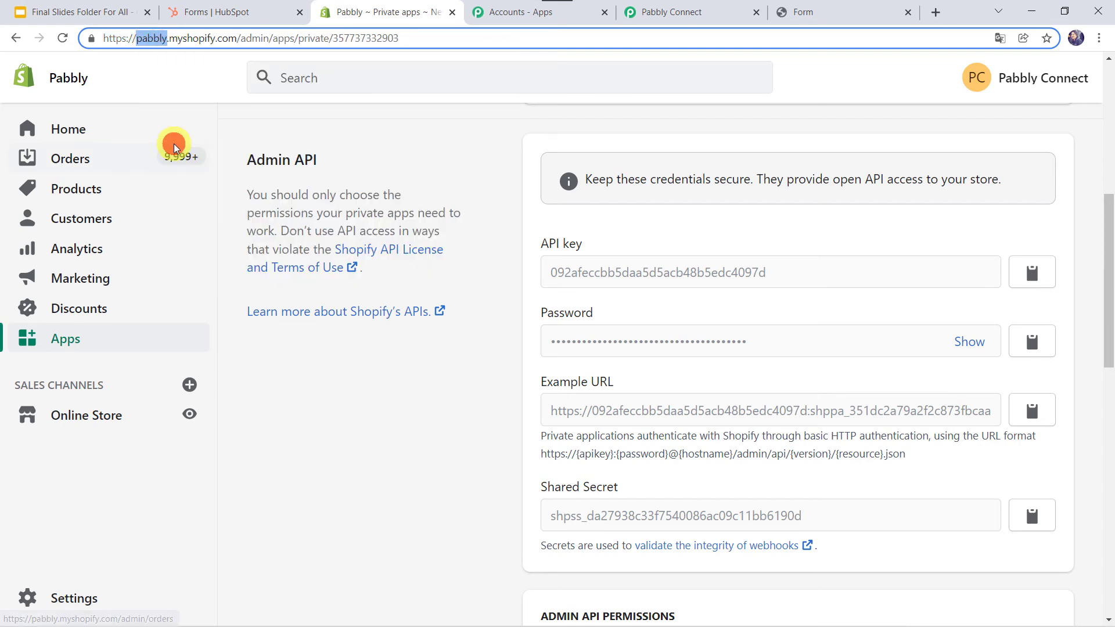
Return to Pabbly Connect, paste "pabbly" as the store subdomain and save the Shopify connection.
{"action": "left_click", "coordinate": [662, 13]}
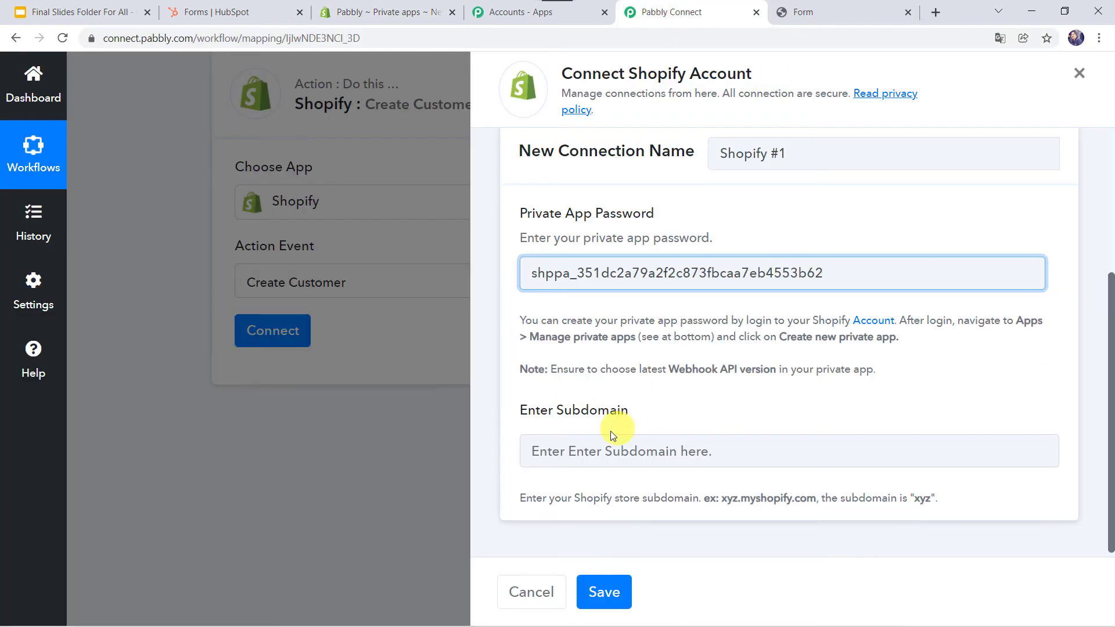
{"action": "left_click", "coordinate": [601, 446]}
{"action": "right_click", "coordinate": [597, 451]}
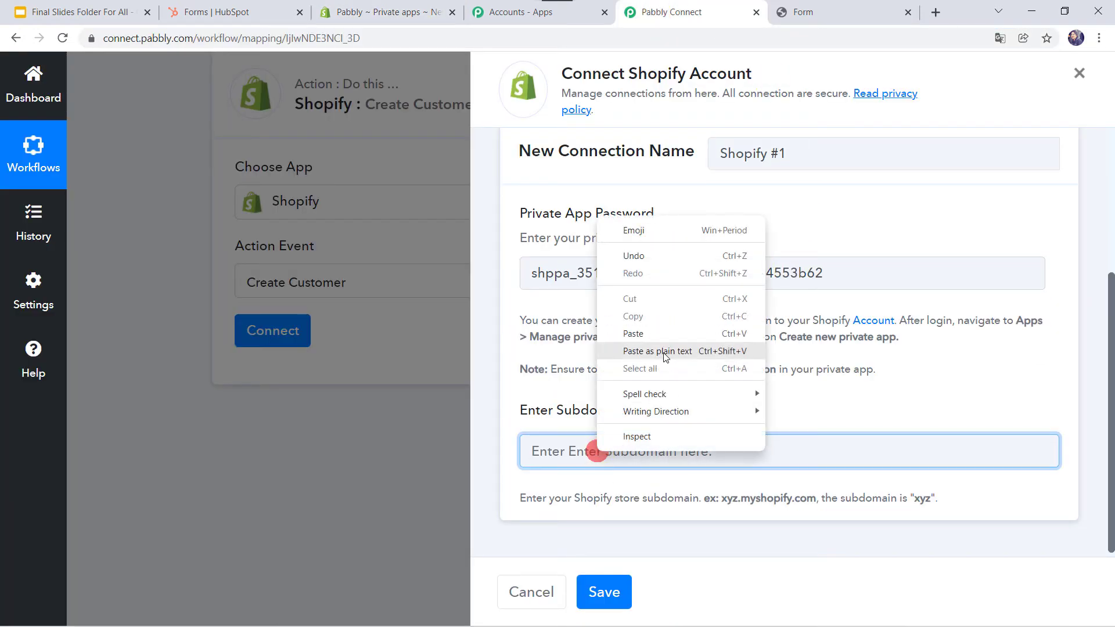
{"action": "left_click", "coordinate": [666, 334]}
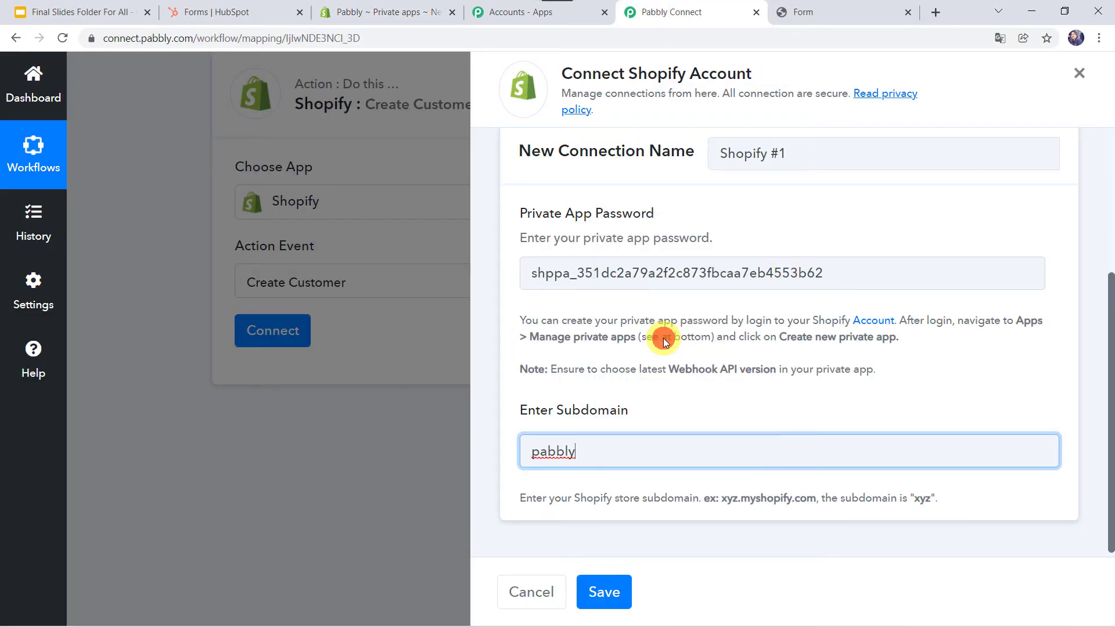
{"action": "left_click", "coordinate": [603, 591]}
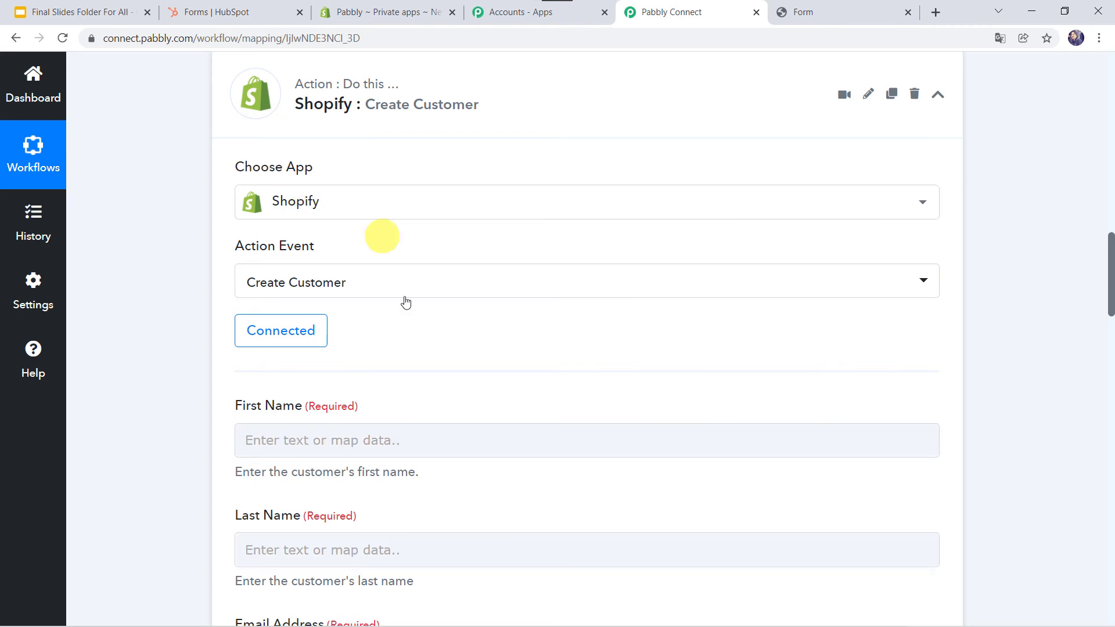
Map the Shopify customer's First Name to Properties Firstname from the HubSpot CRM trigger, finding it with the search term "name".
{"action": "scroll", "coordinate": [145, 421], "scroll_direction": "down", "scroll_amount": 3}
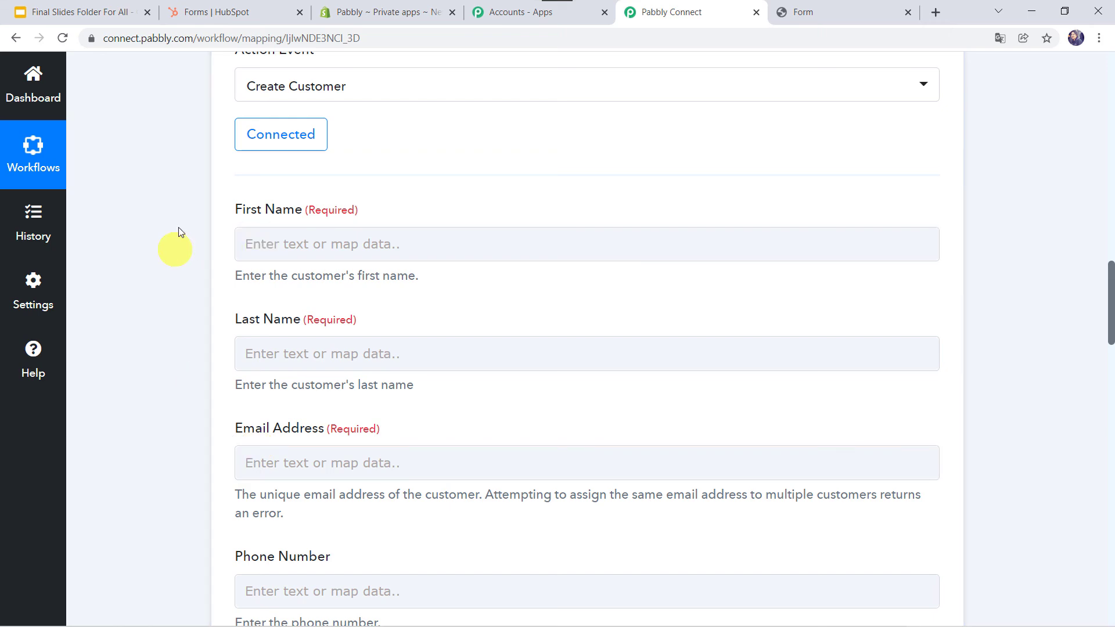
{"action": "scroll", "coordinate": [141, 138], "scroll_direction": "up", "scroll_amount": 12}
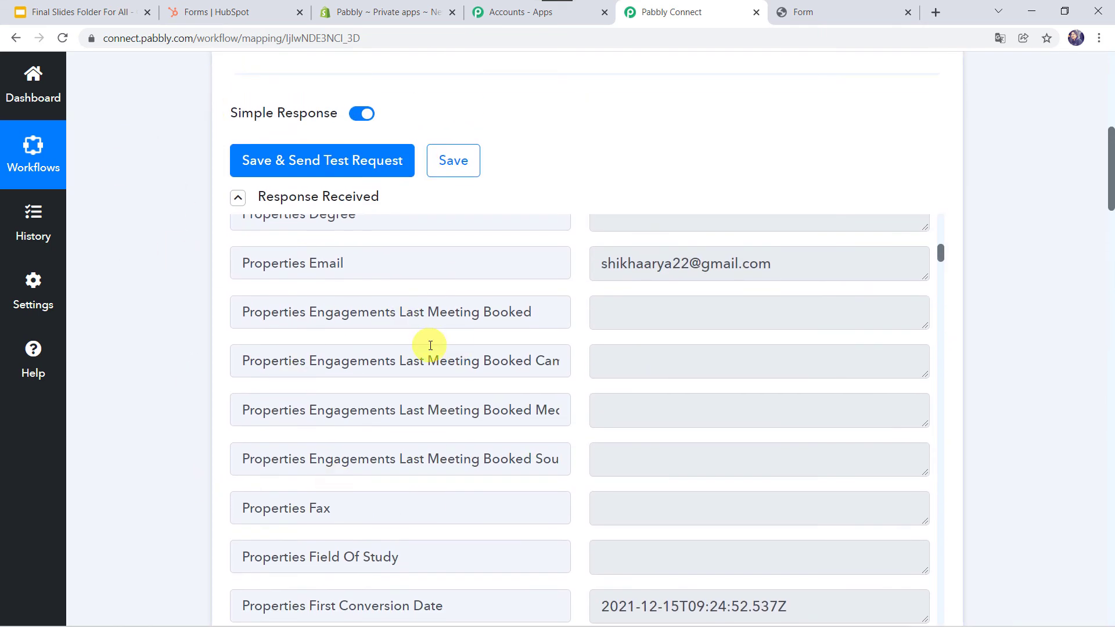
{"action": "scroll", "coordinate": [430, 345], "scroll_direction": "down", "scroll_amount": 1}
{"action": "scroll", "coordinate": [430, 345], "scroll_direction": "up", "scroll_amount": 2}
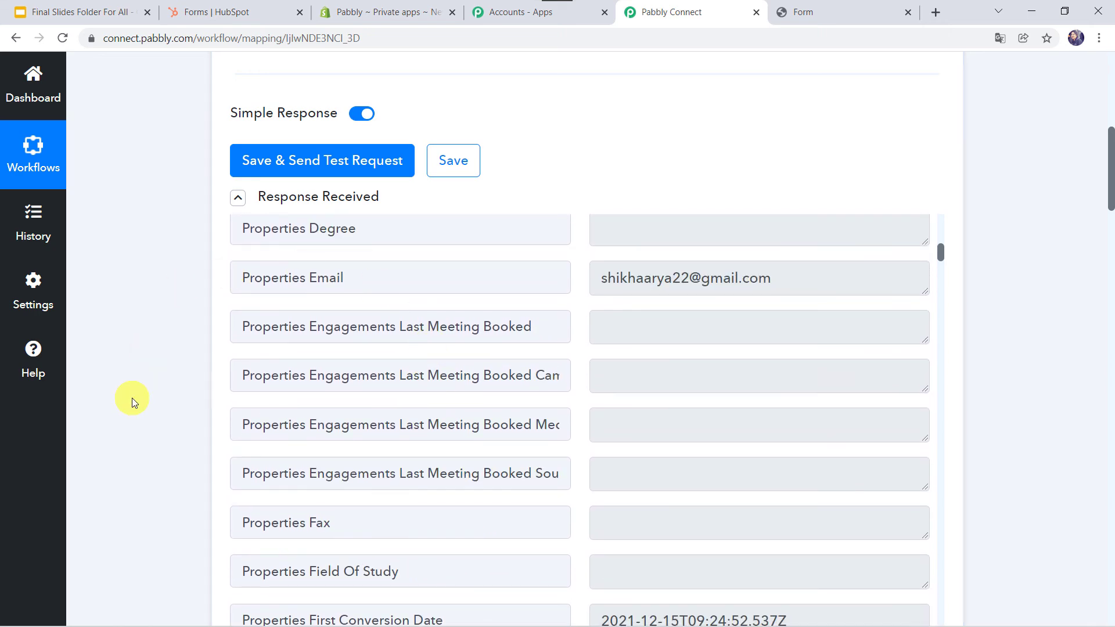
{"action": "scroll", "coordinate": [132, 399], "scroll_direction": "down", "scroll_amount": 15}
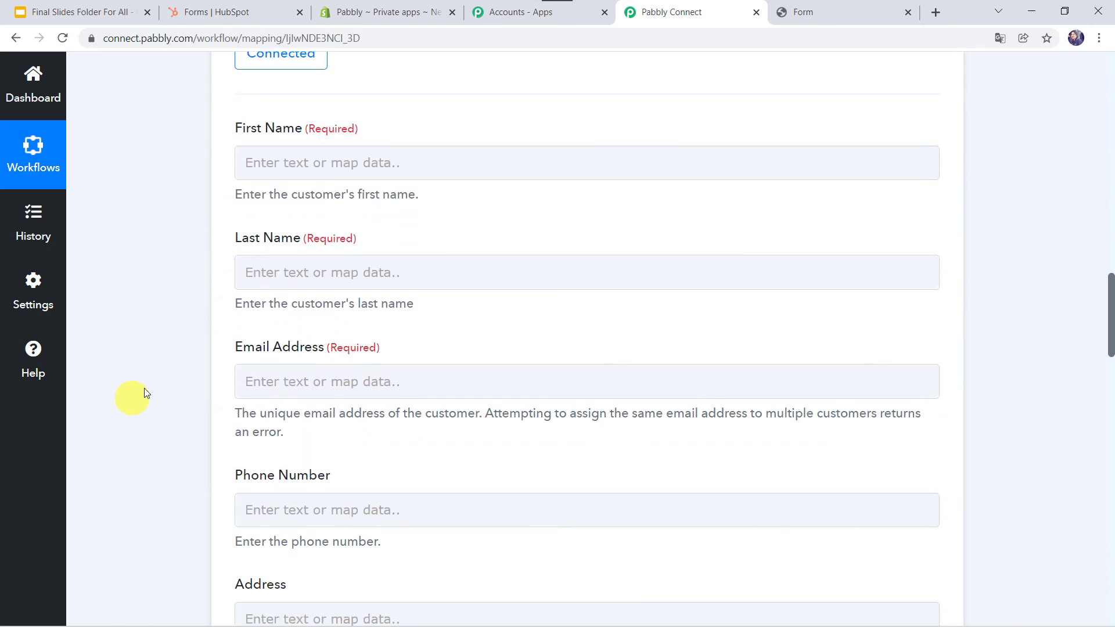
{"action": "left_click", "coordinate": [274, 173]}
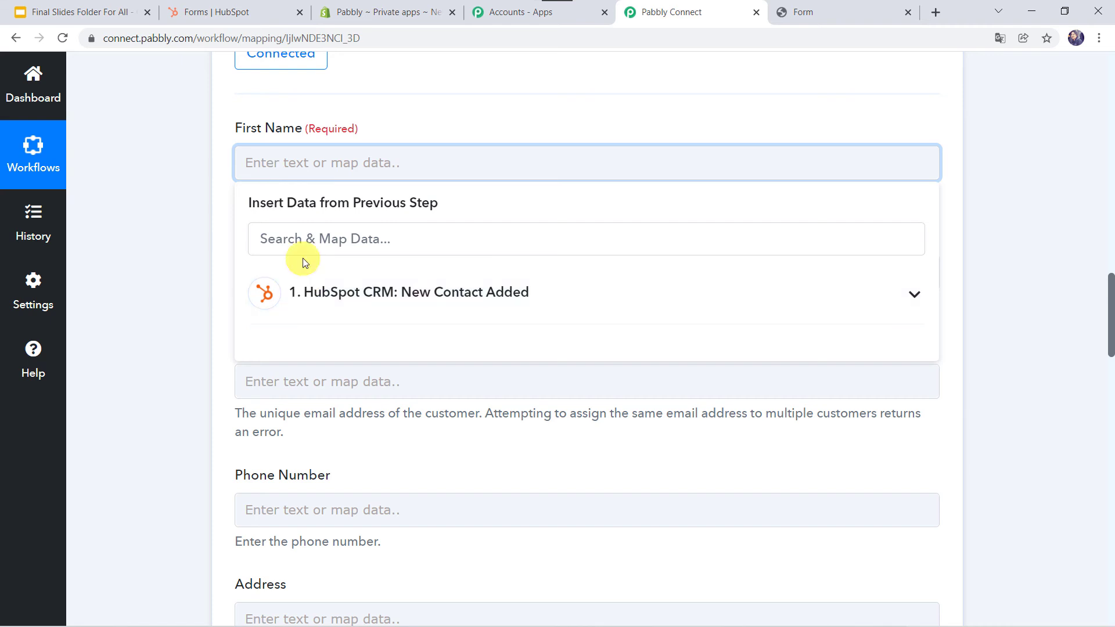
{"action": "left_click", "coordinate": [313, 242]}
{"action": "type", "text": "name"}
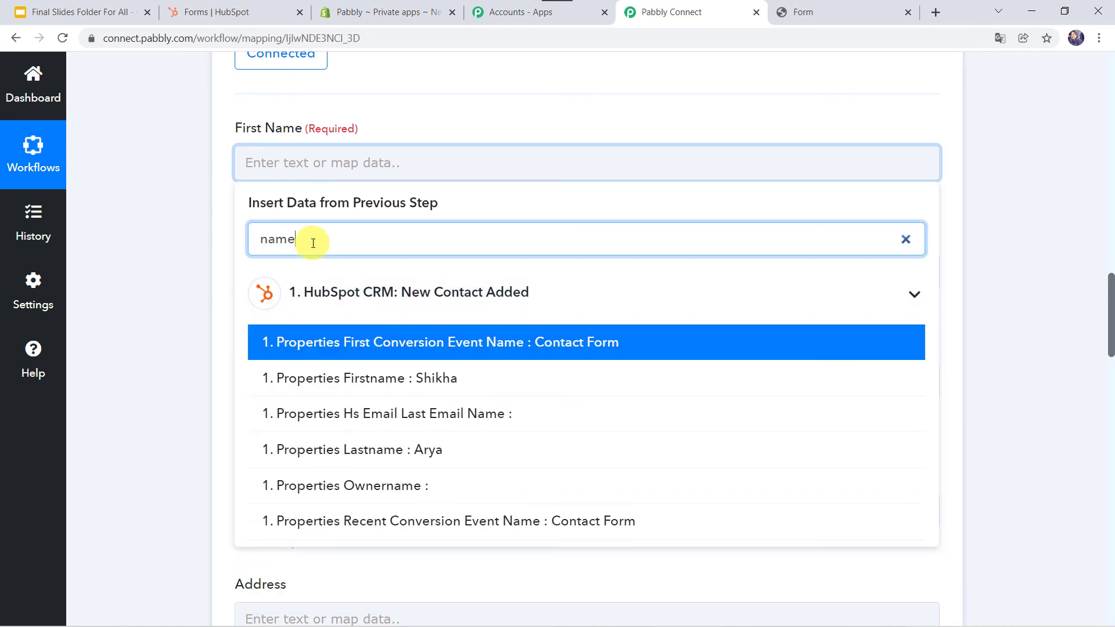
{"action": "left_click", "coordinate": [372, 380]}
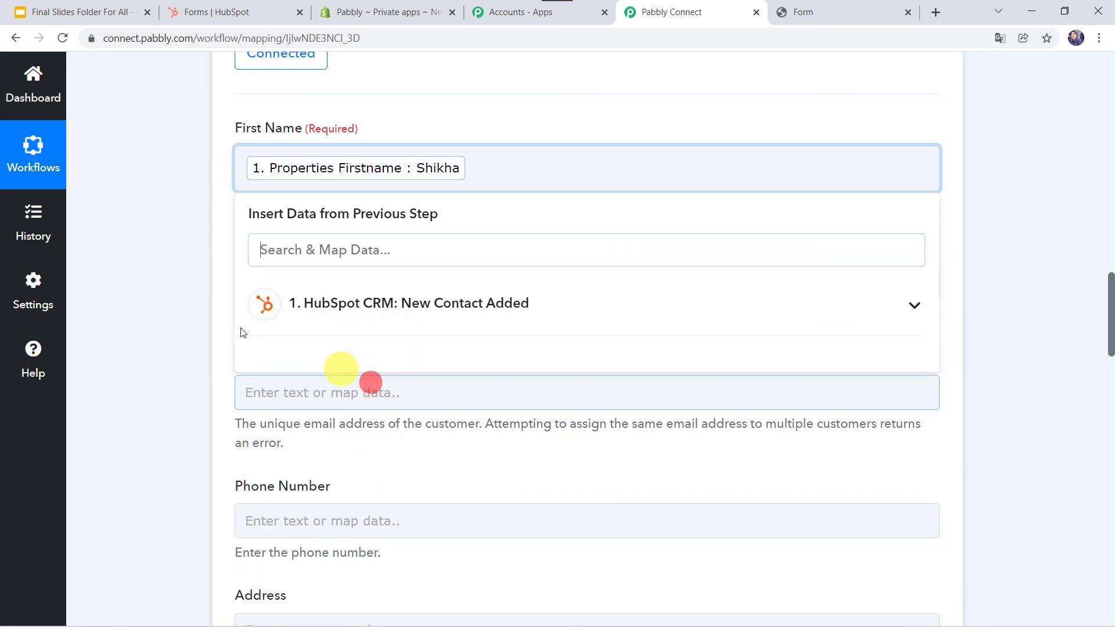
{"action": "left_click", "coordinate": [201, 316]}
Map the customer's Last Name to Properties Lastname from the HubSpot CRM trigger, finding it with the search term "name".
{"action": "left_click", "coordinate": [269, 283]}
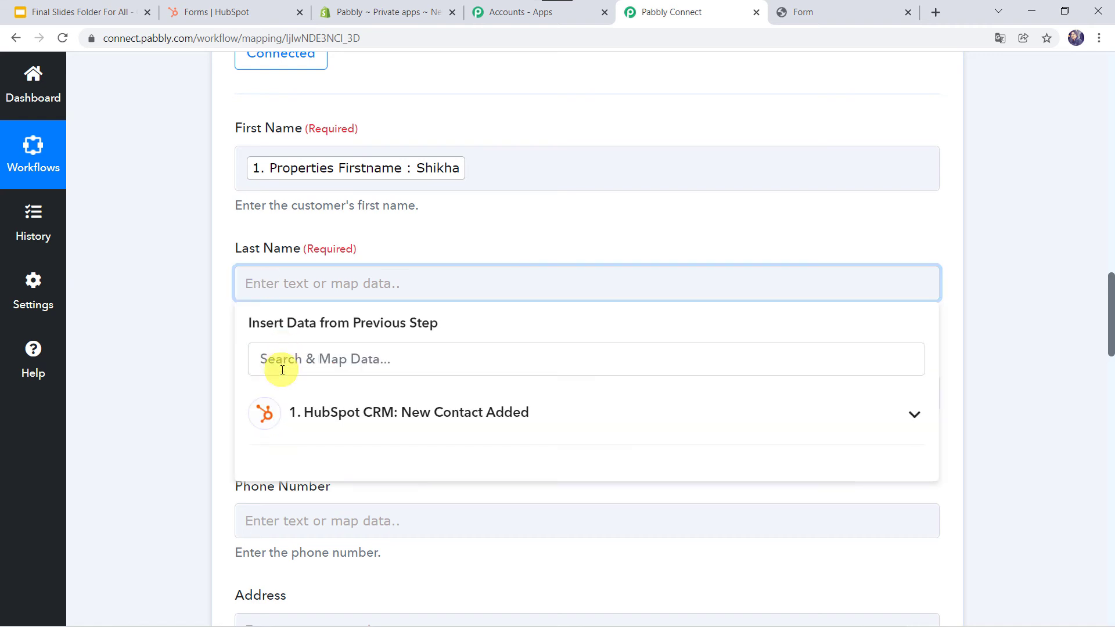
{"action": "left_click", "coordinate": [282, 370]}
{"action": "type", "text": "name"}
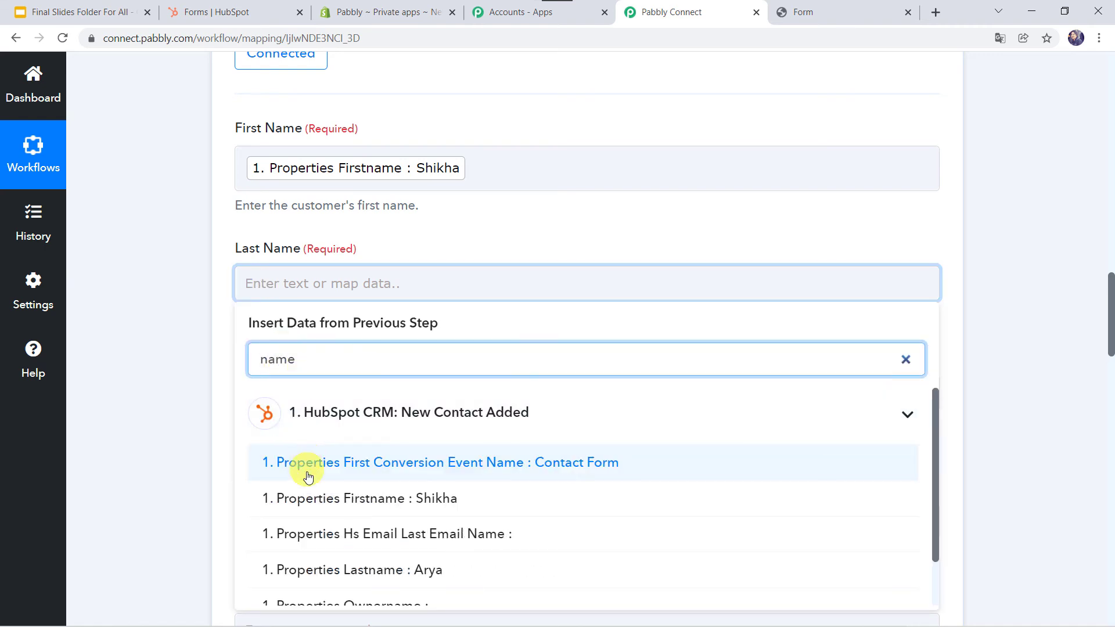
{"action": "left_click", "coordinate": [319, 569]}
{"action": "left_click", "coordinate": [197, 448]}
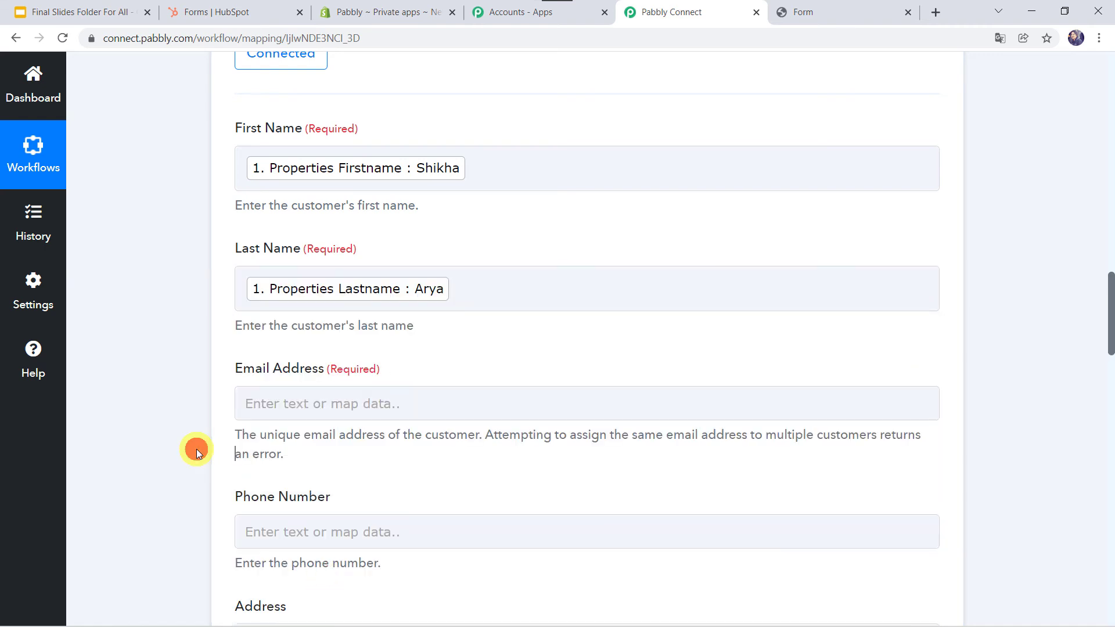
Map the customer's Email Address to Properties Email from the HubSpot CRM trigger.
{"action": "scroll", "coordinate": [196, 448], "scroll_direction": "down", "scroll_amount": 3}
{"action": "left_click", "coordinate": [274, 199]}
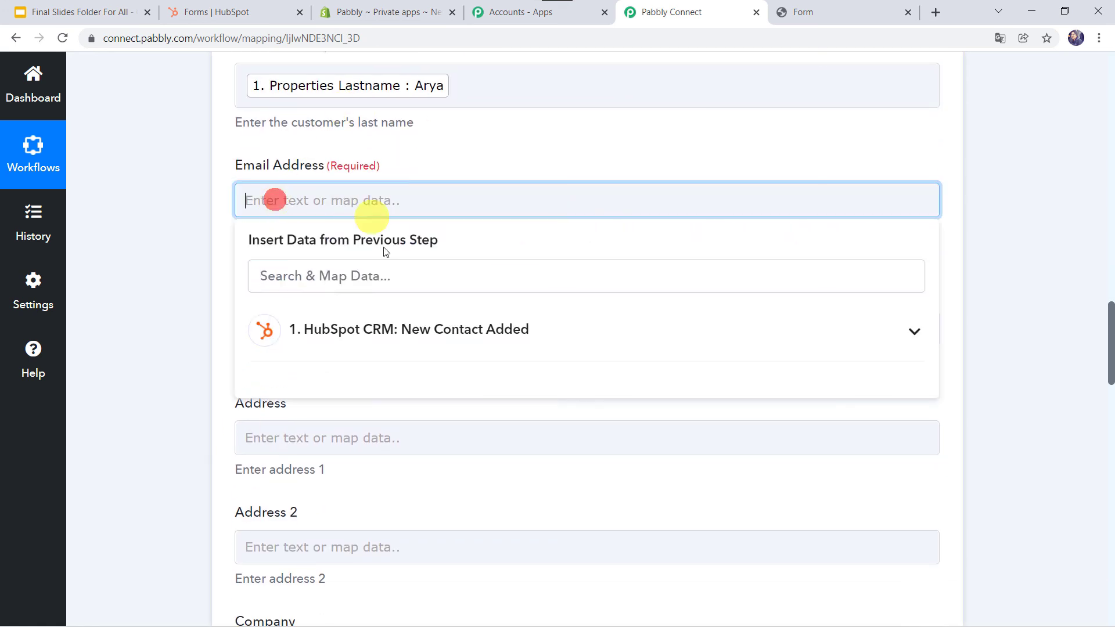
{"action": "left_click", "coordinate": [341, 331]}
{"action": "type", "text": "emai"}
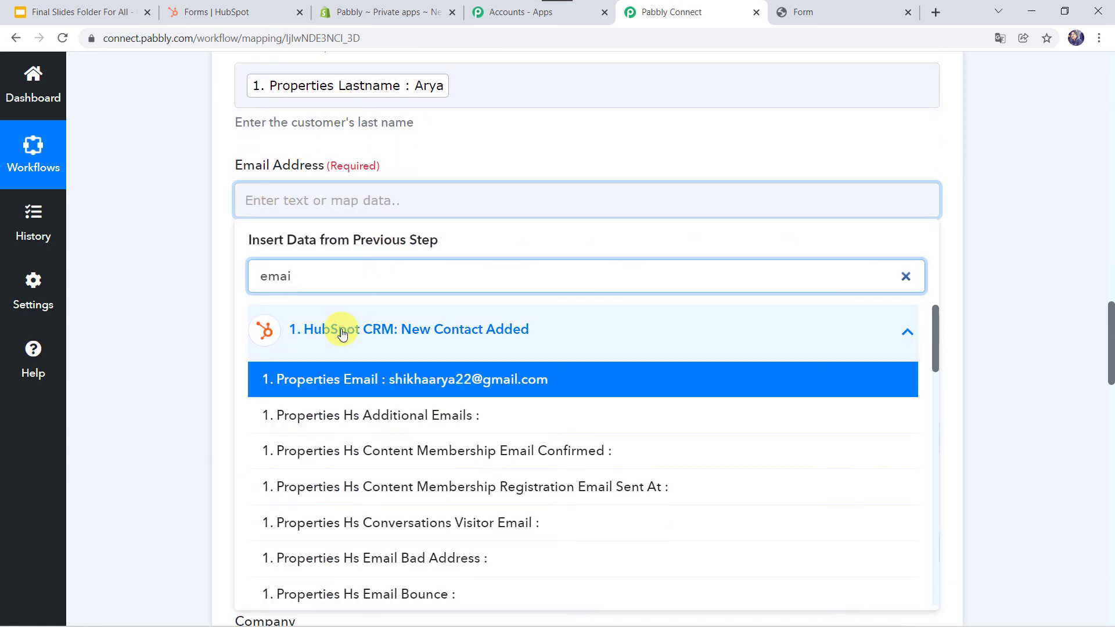
{"action": "left_click", "coordinate": [418, 386]}
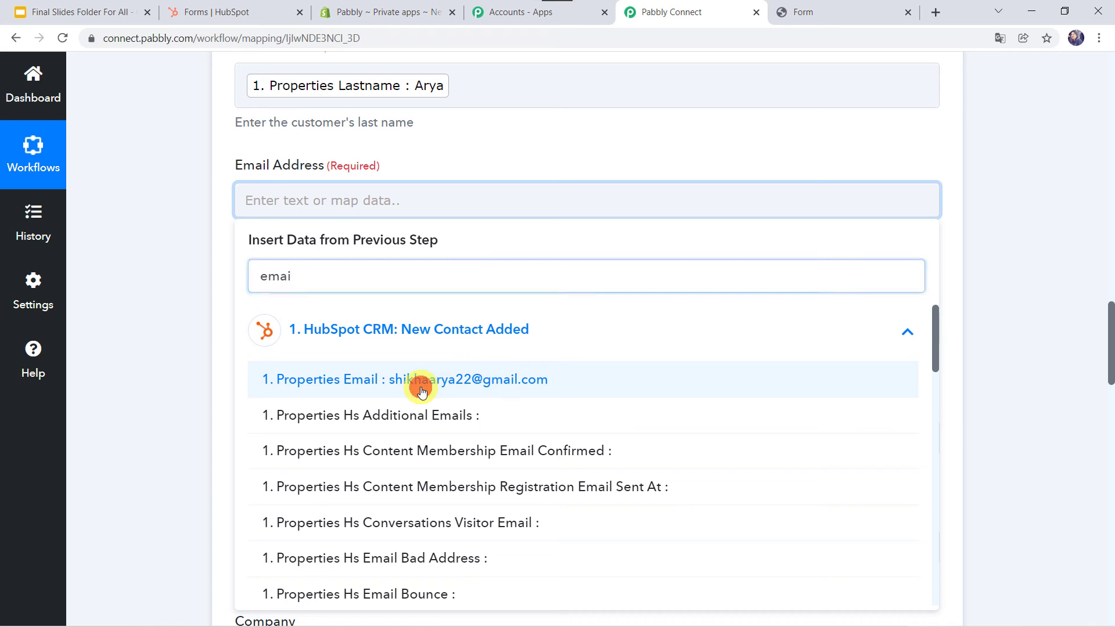
{"action": "left_click", "coordinate": [200, 326]}
Map the customer's Phone Number to Properties Phone from the HubSpot CRM trigger, finding it with the search term "phone".
{"action": "scroll", "coordinate": [393, 285], "scroll_direction": "down", "scroll_amount": 2}
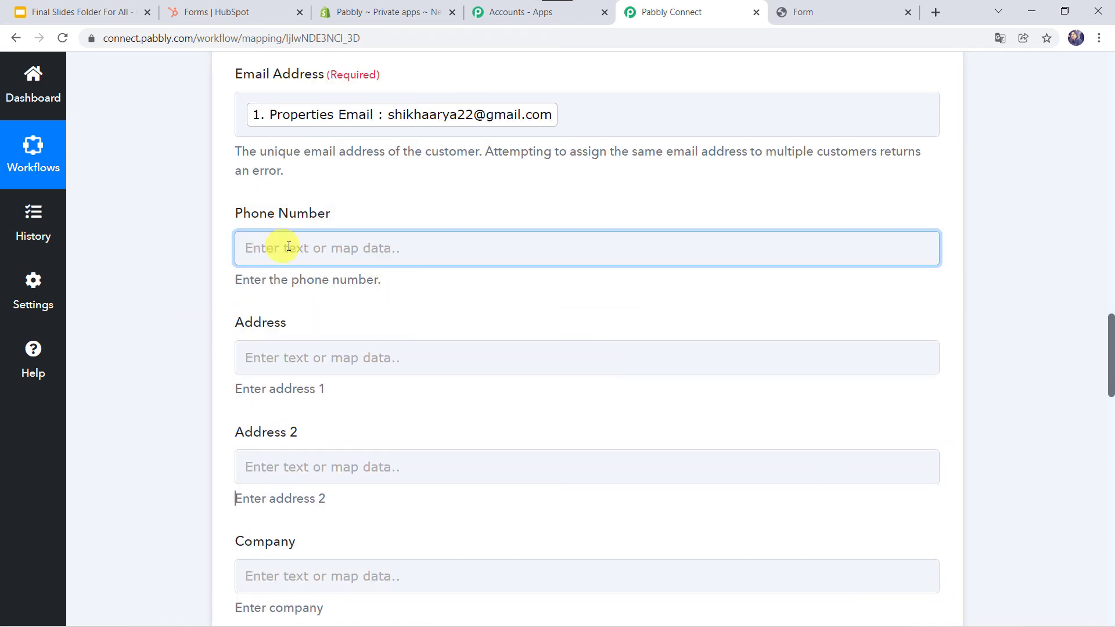
{"action": "left_click", "coordinate": [251, 259]}
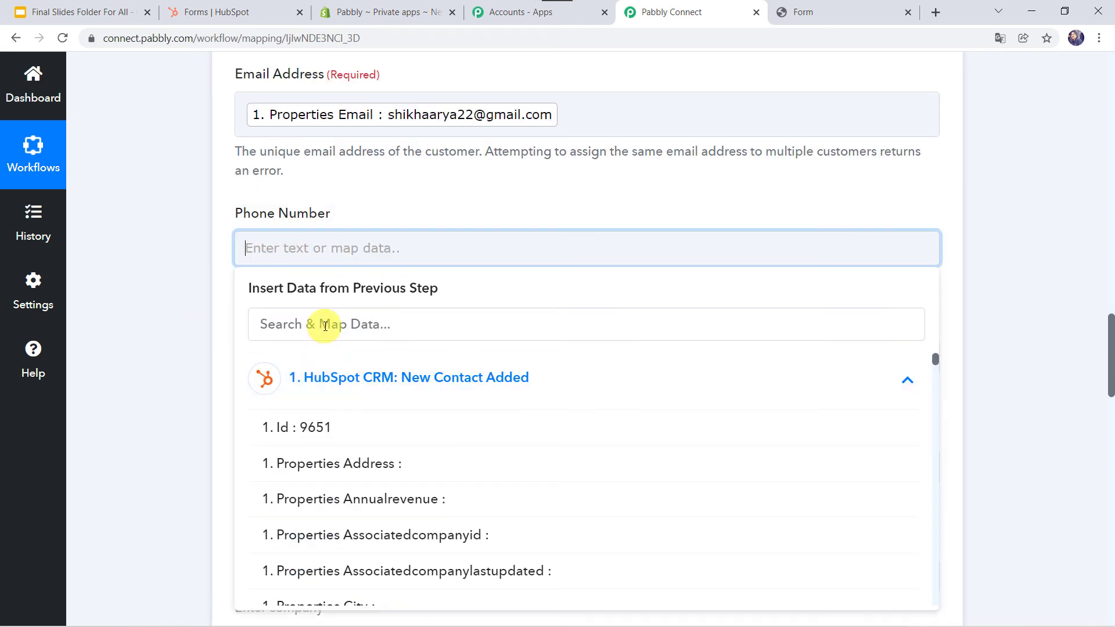
{"action": "left_click", "coordinate": [324, 325]}
{"action": "type", "text": "phone"}
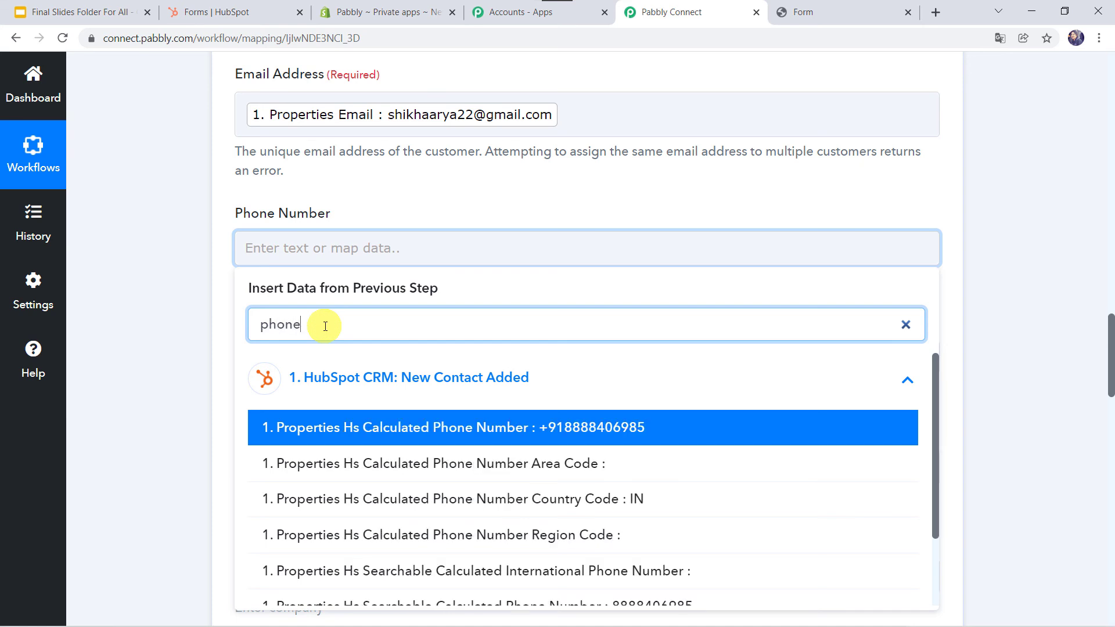
{"action": "scroll", "coordinate": [423, 516], "scroll_direction": "down", "scroll_amount": 2}
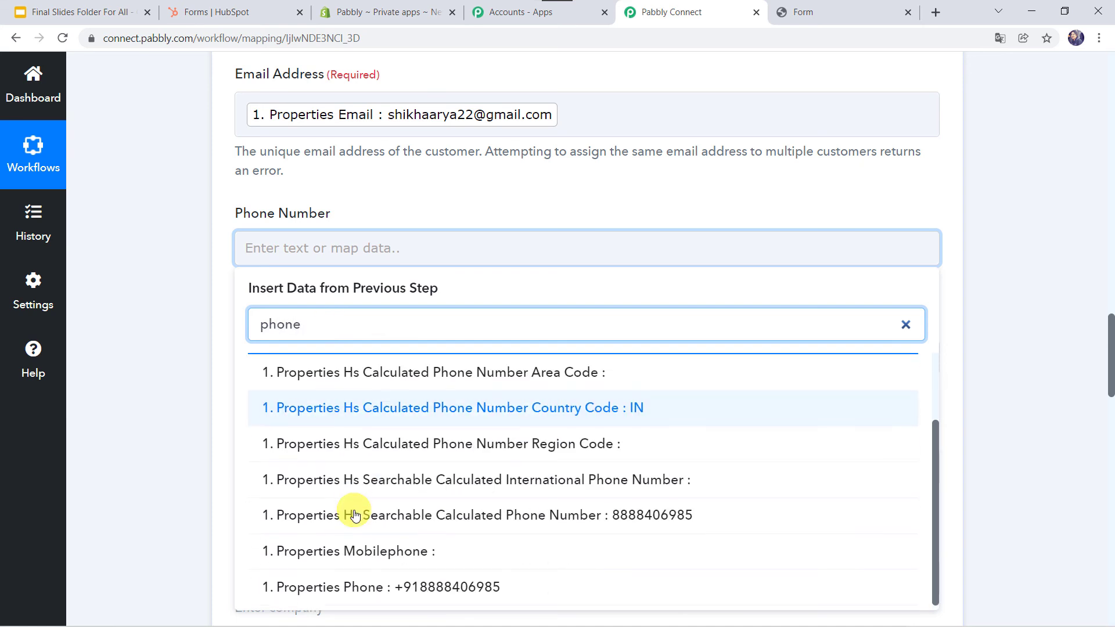
{"action": "left_click", "coordinate": [416, 587]}
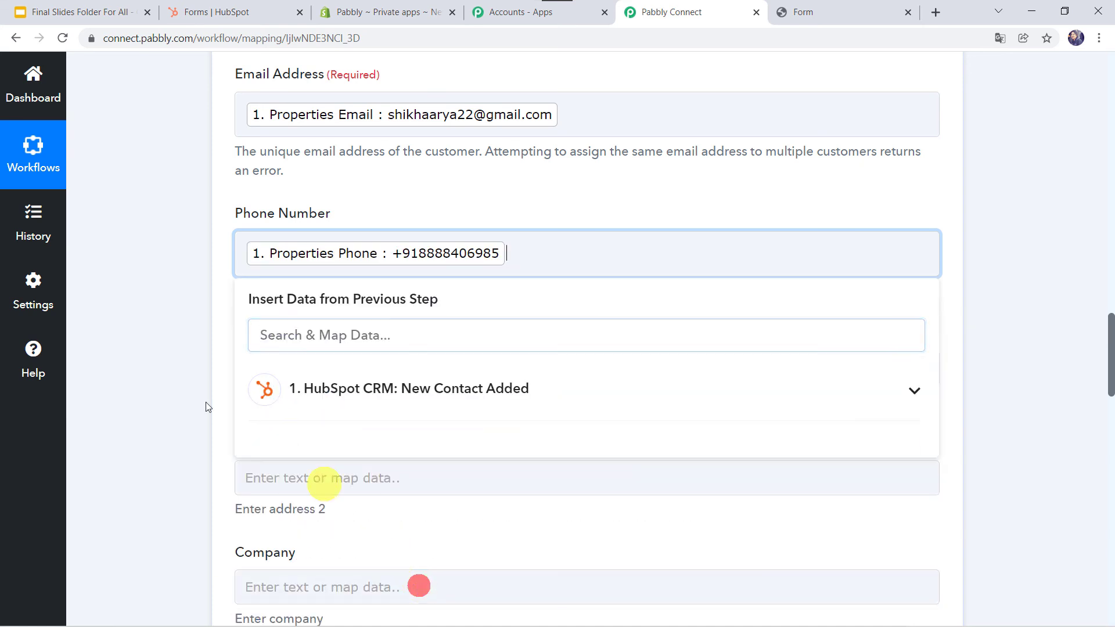
{"action": "left_click", "coordinate": [180, 395]}
Leave the optional address, company and tag fields empty and enter "Customer via HubSpot Forms" as the customer's Note.
{"action": "scroll", "coordinate": [180, 392], "scroll_direction": "down", "scroll_amount": 4}
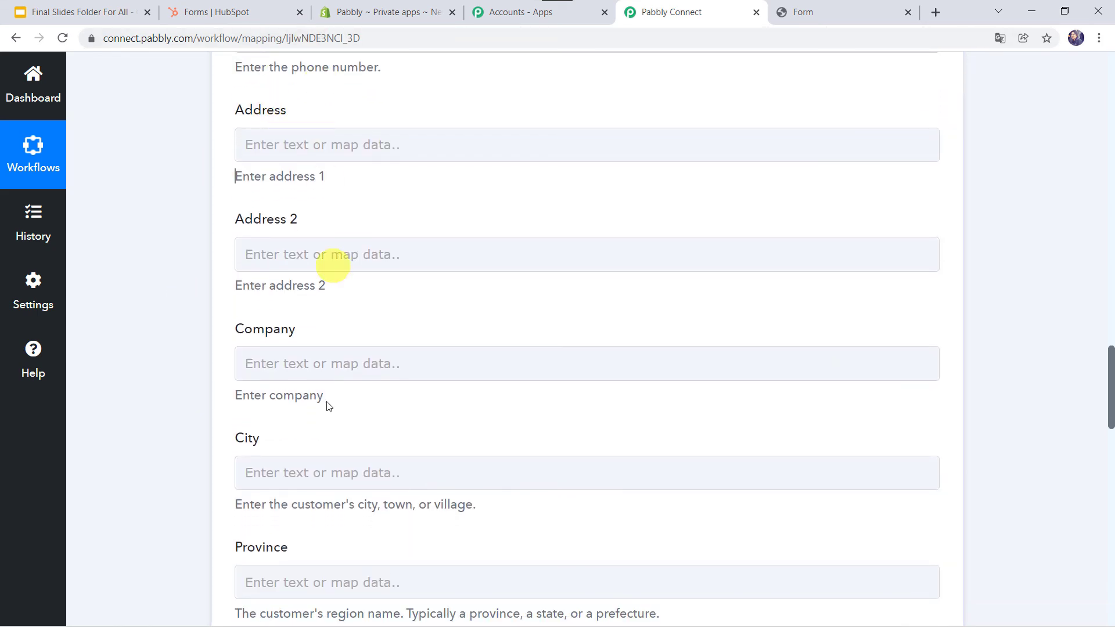
{"action": "left_click", "coordinate": [185, 373]}
{"action": "scroll", "coordinate": [186, 360], "scroll_direction": "down", "scroll_amount": 5}
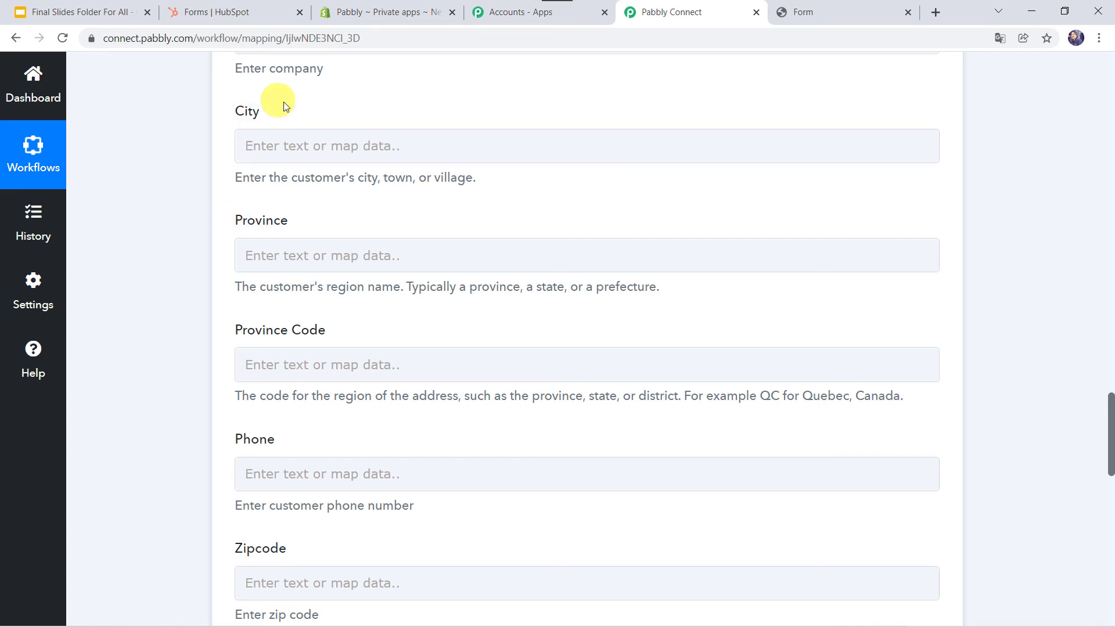
{"action": "scroll", "coordinate": [214, 549], "scroll_direction": "down", "scroll_amount": 5}
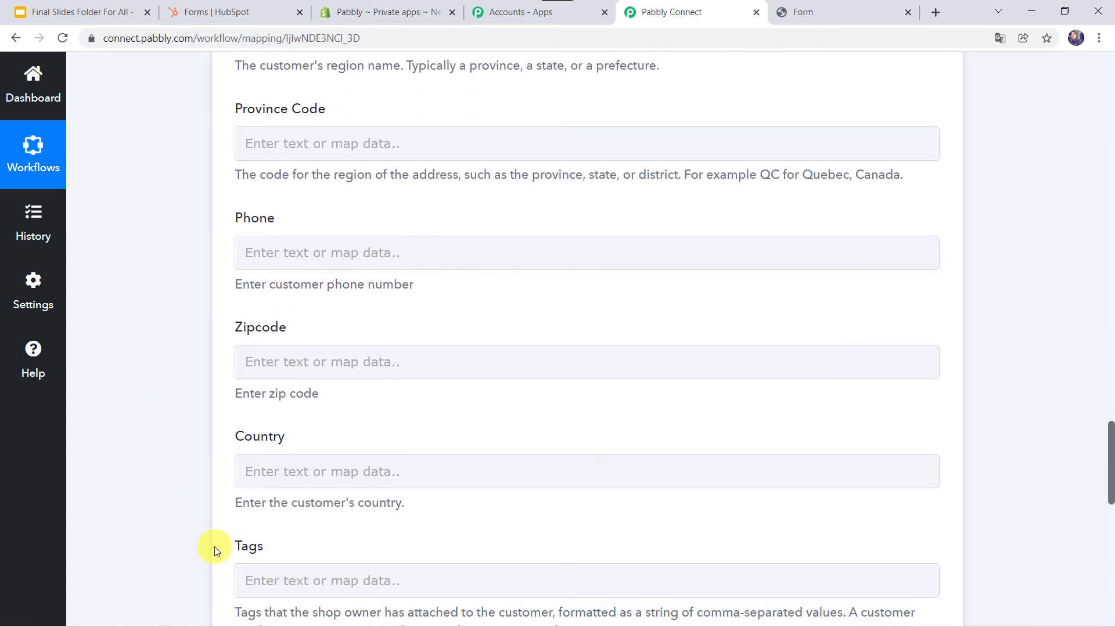
{"action": "scroll", "coordinate": [215, 549], "scroll_direction": "down", "scroll_amount": 5}
{"action": "scroll", "coordinate": [129, 194], "scroll_direction": "up", "scroll_amount": 5}
{"action": "scroll", "coordinate": [129, 194], "scroll_direction": "down", "scroll_amount": 7}
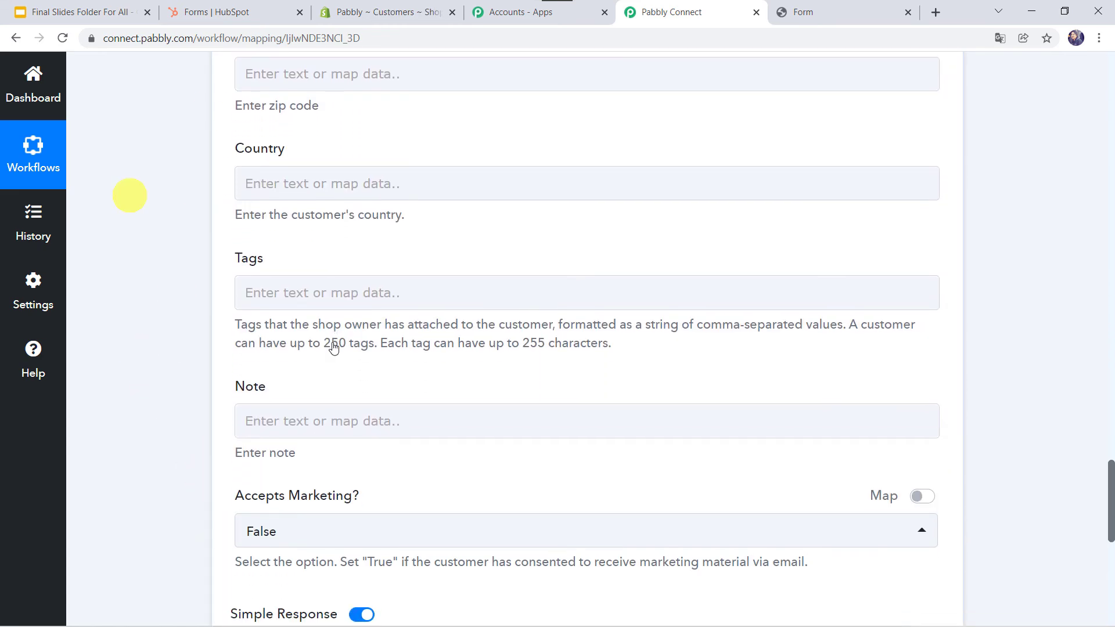
{"action": "scroll", "coordinate": [348, 406], "scroll_direction": "up", "scroll_amount": 2}
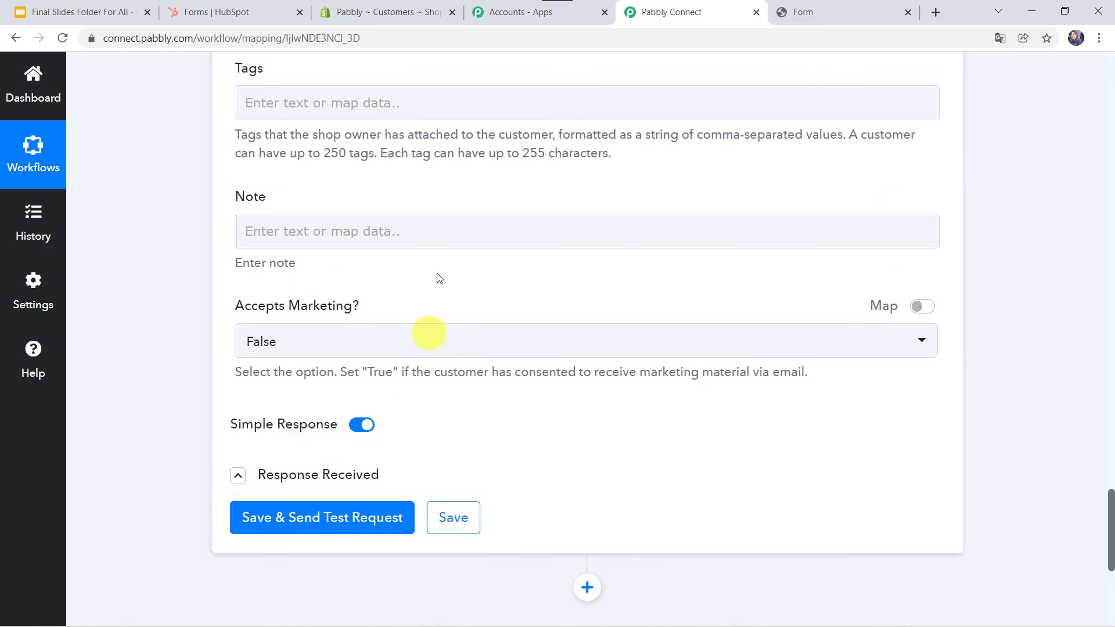
{"action": "left_click", "coordinate": [316, 235]}
{"action": "type", "text": "Customer via HubSpot Forms"}
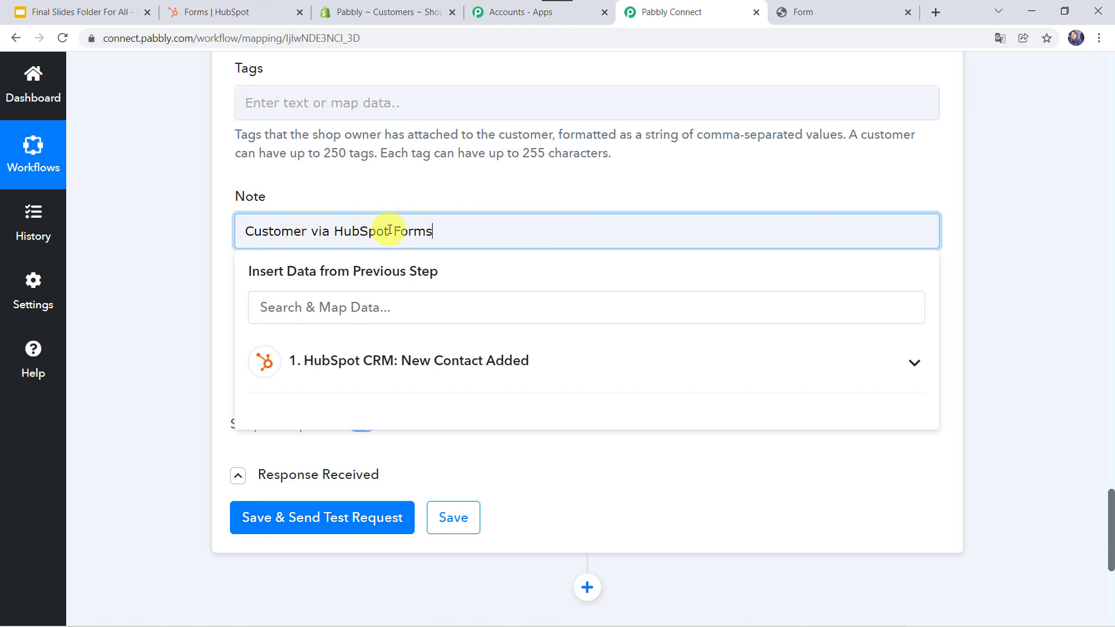
{"action": "left_click", "coordinate": [150, 321]}
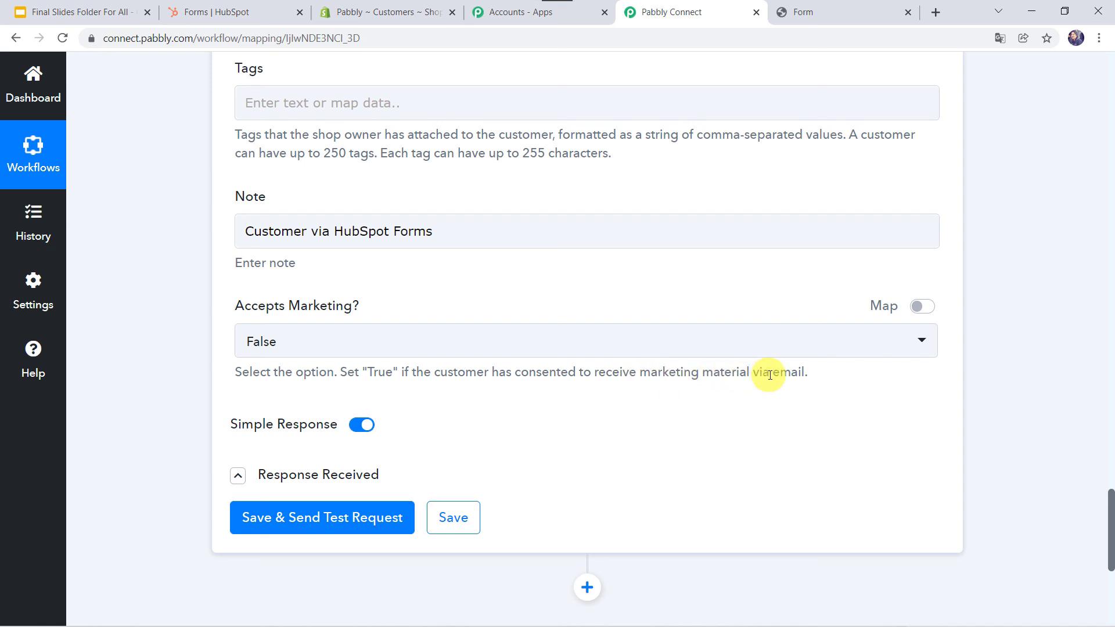
Choose False for Accepts Marketing, then save the Shopify action and send a test request.
{"action": "left_click", "coordinate": [428, 344]}
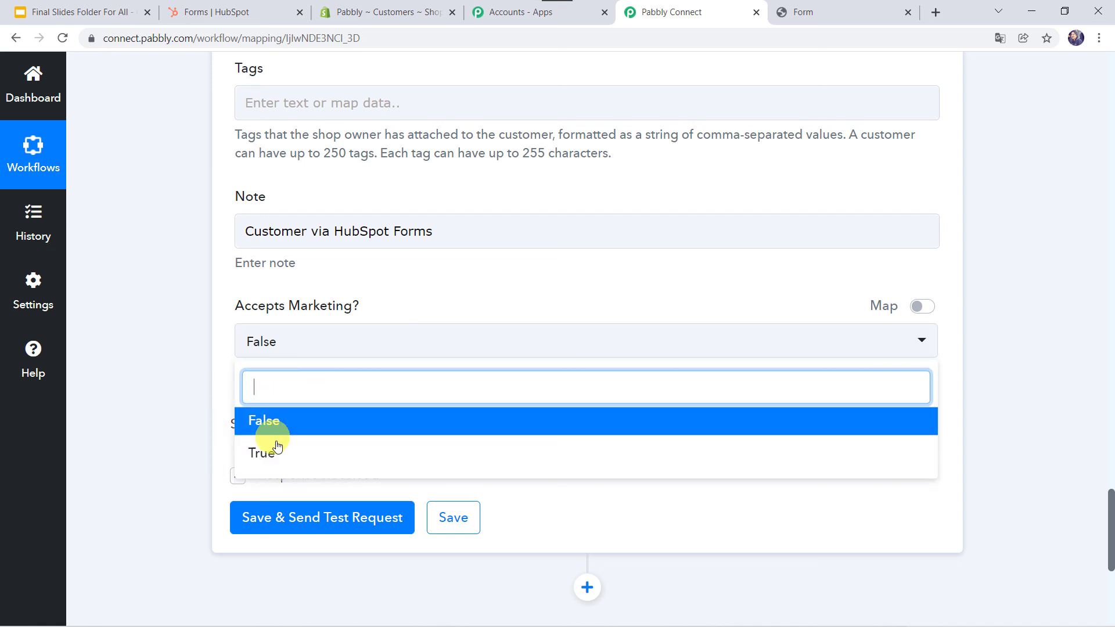
{"action": "left_click", "coordinate": [313, 421]}
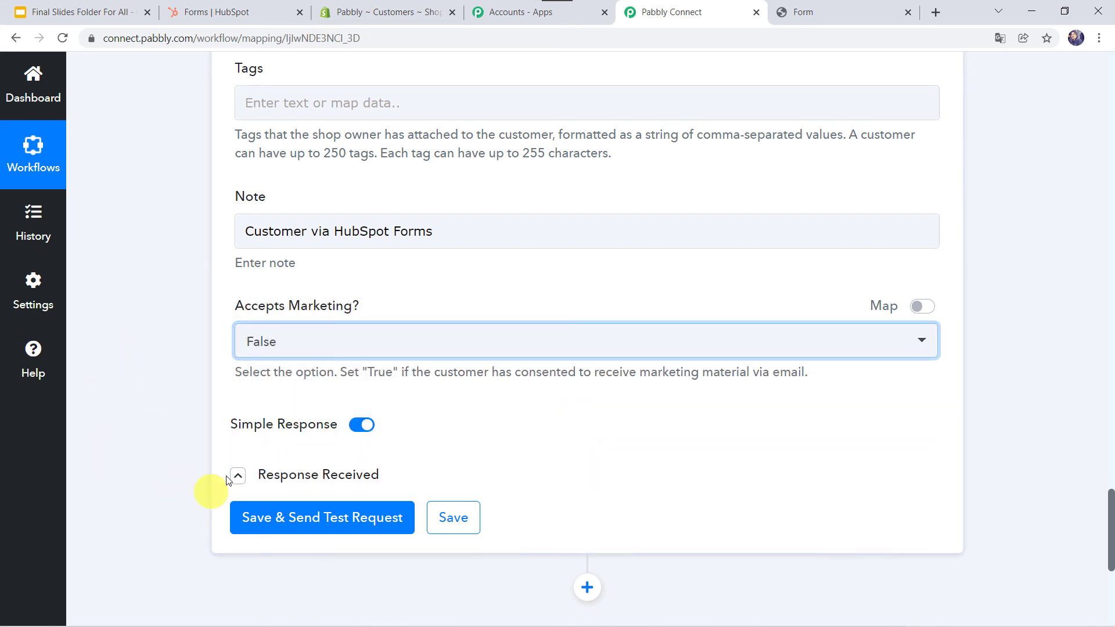
{"action": "left_click", "coordinate": [307, 530]}
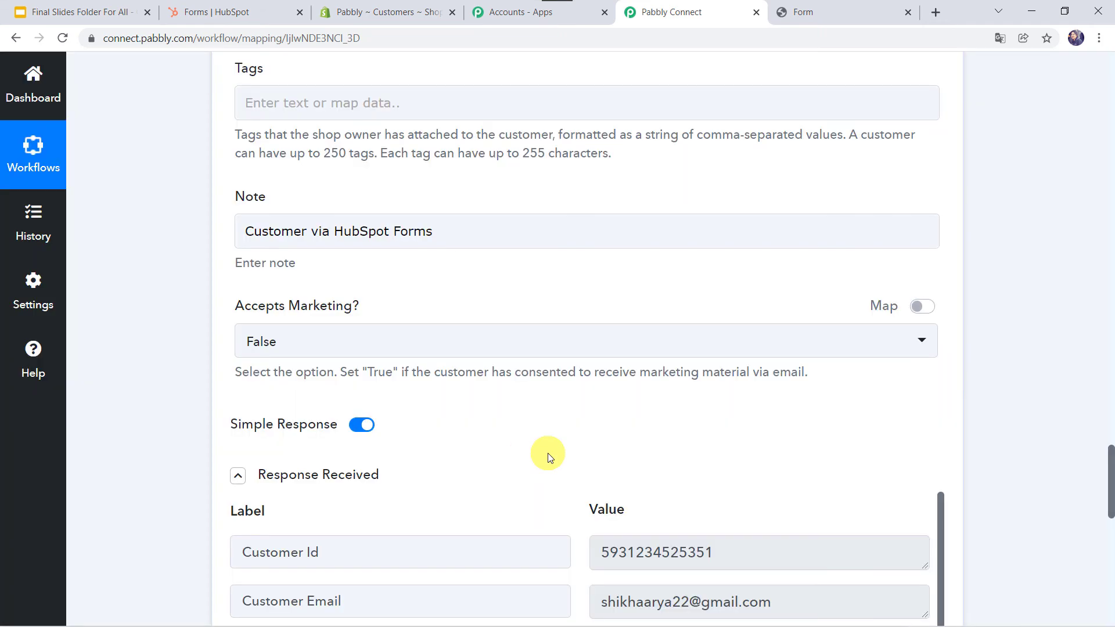
Review the test response, then switch to the Shopify admin and reload the Customers list to check for the new customer.
{"action": "scroll", "coordinate": [548, 453], "scroll_direction": "down", "scroll_amount": 5}
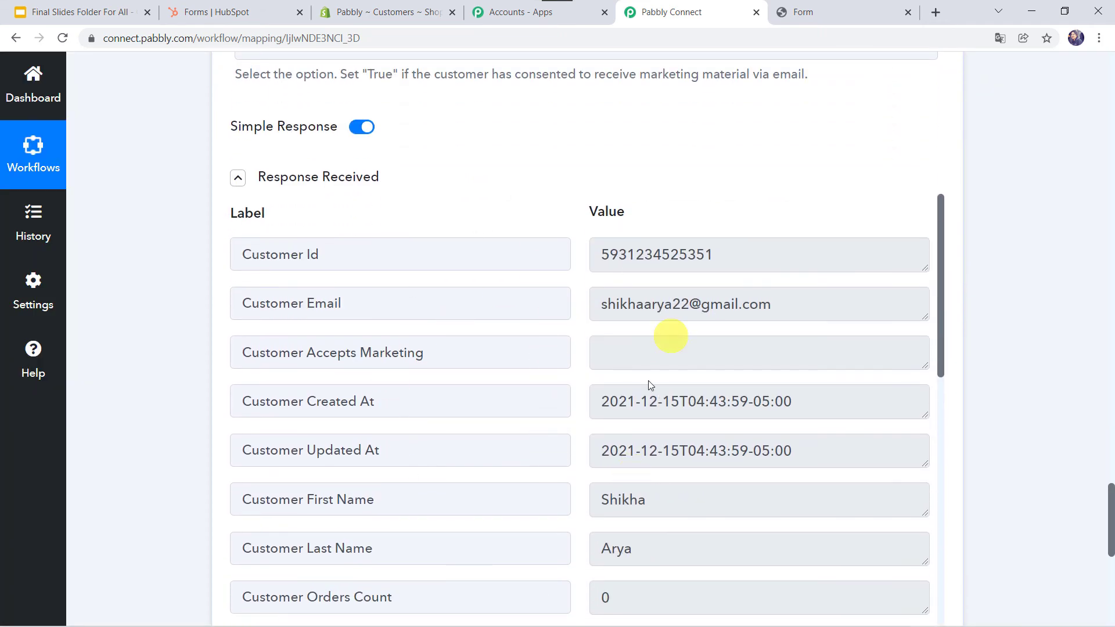
{"action": "left_click", "coordinate": [395, 11]}
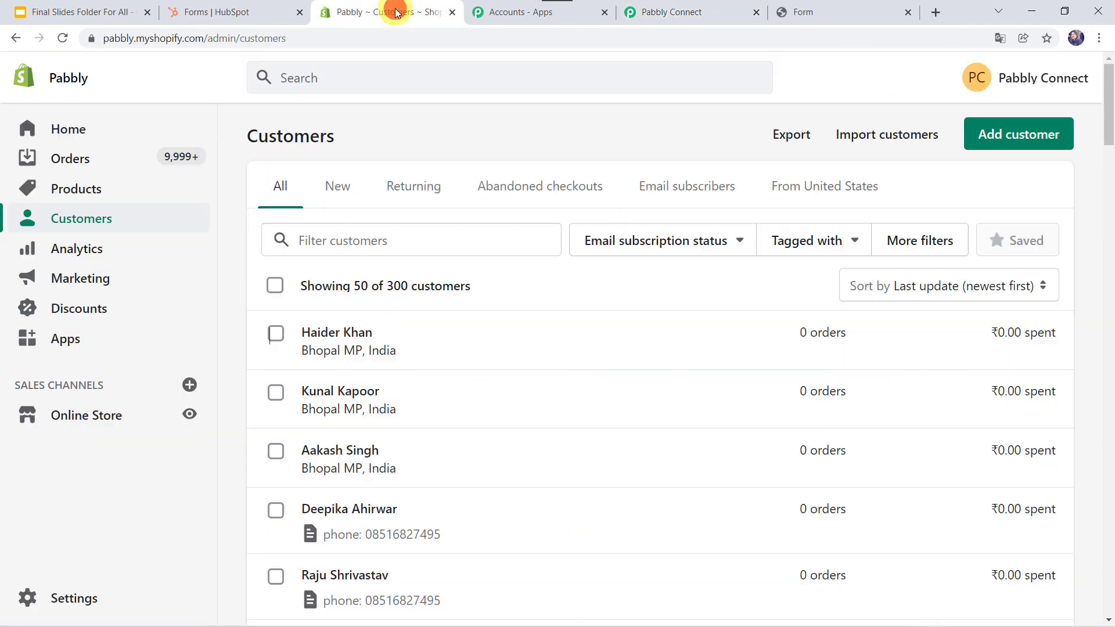
{"action": "left_click", "coordinate": [63, 38]}
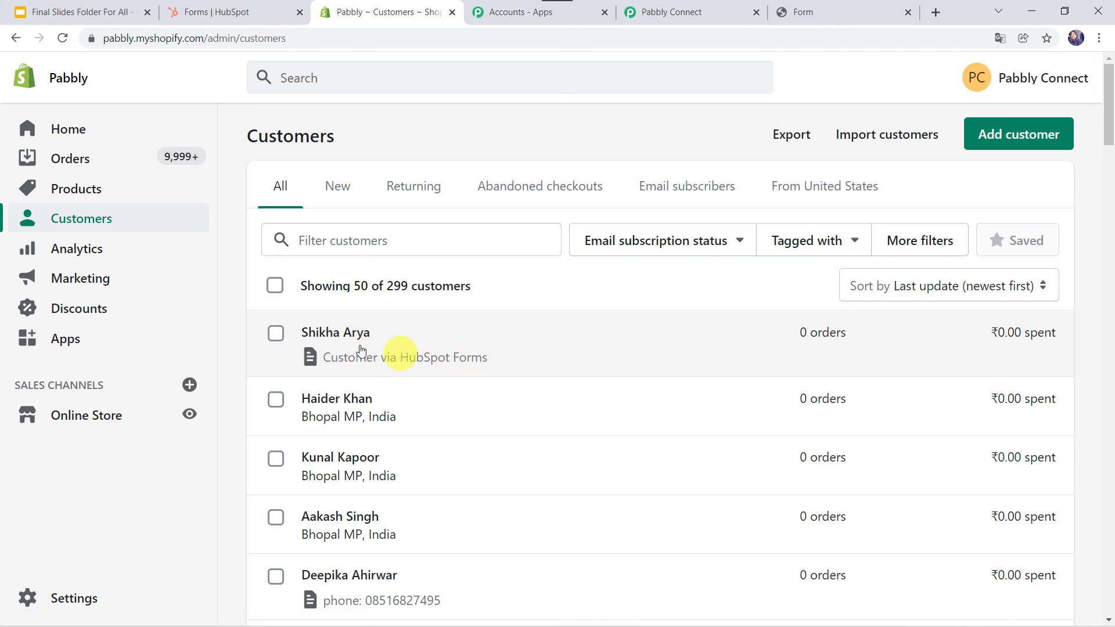
Open the newest customer's record to check its note and contact details, and return to the Customers list.
{"action": "left_click", "coordinate": [348, 333]}
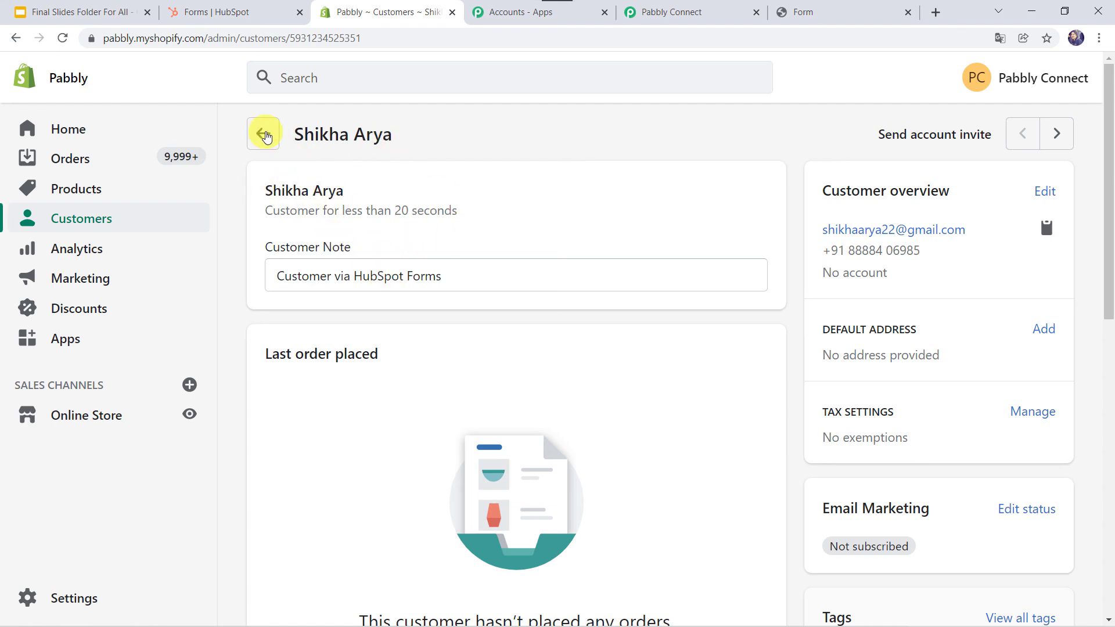
{"action": "left_click", "coordinate": [264, 136]}
Switch to the Pabbly Connect workflow, save the Shopify Create Customer action and dismiss the confirmation.
{"action": "left_click", "coordinate": [657, 12]}
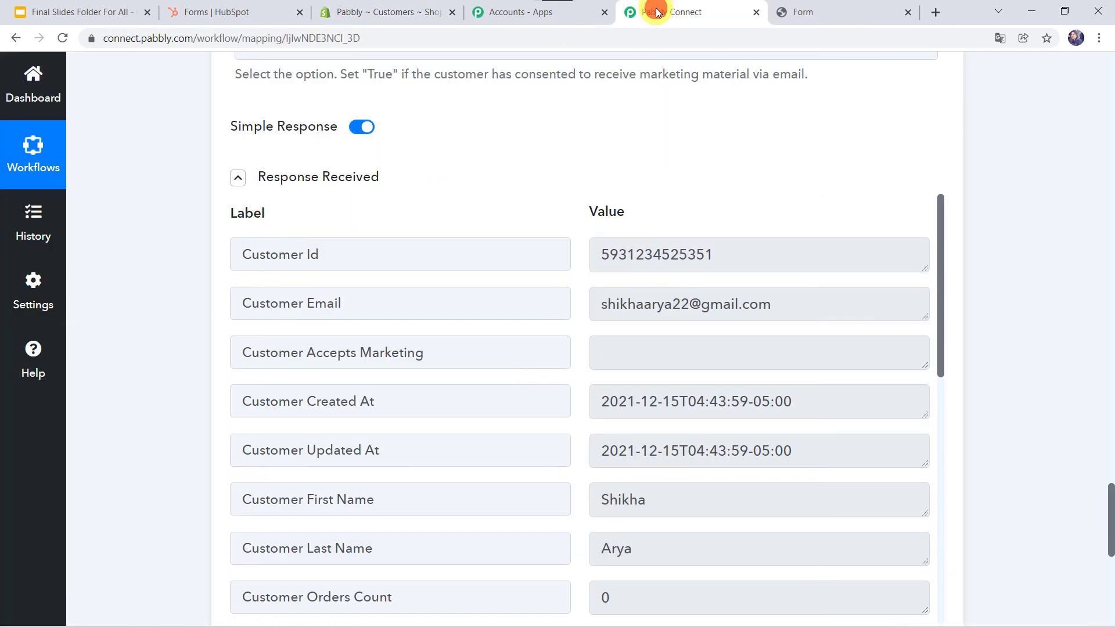
{"action": "scroll", "coordinate": [530, 385], "scroll_direction": "down", "scroll_amount": 7}
{"action": "scroll", "coordinate": [128, 423], "scroll_direction": "down", "scroll_amount": 3}
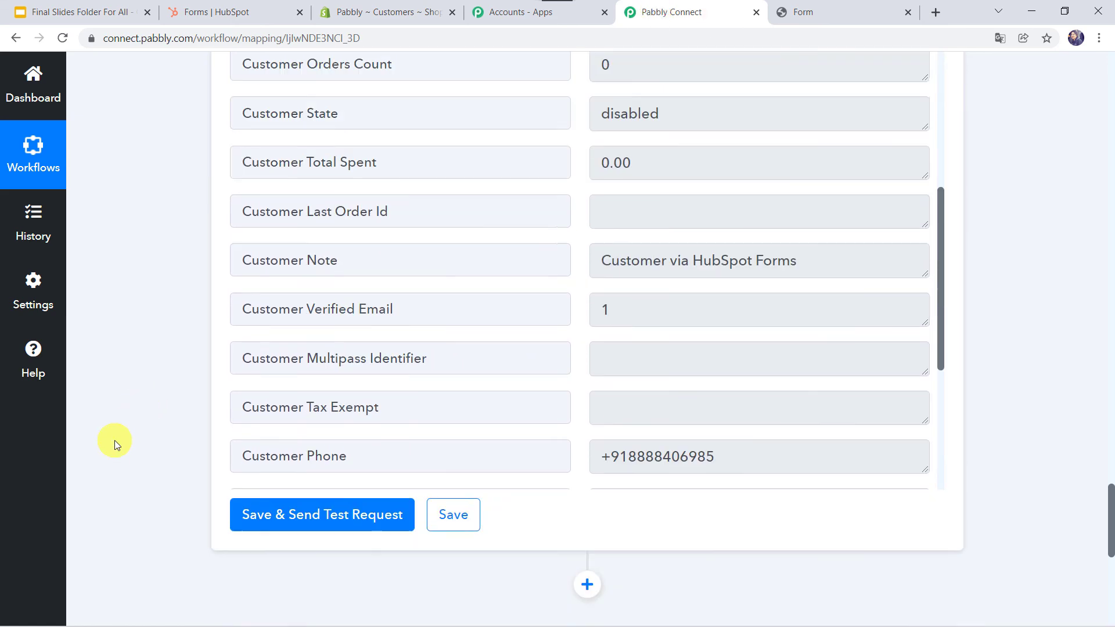
{"action": "scroll", "coordinate": [114, 440], "scroll_direction": "down", "scroll_amount": 2}
{"action": "left_click", "coordinate": [452, 384]}
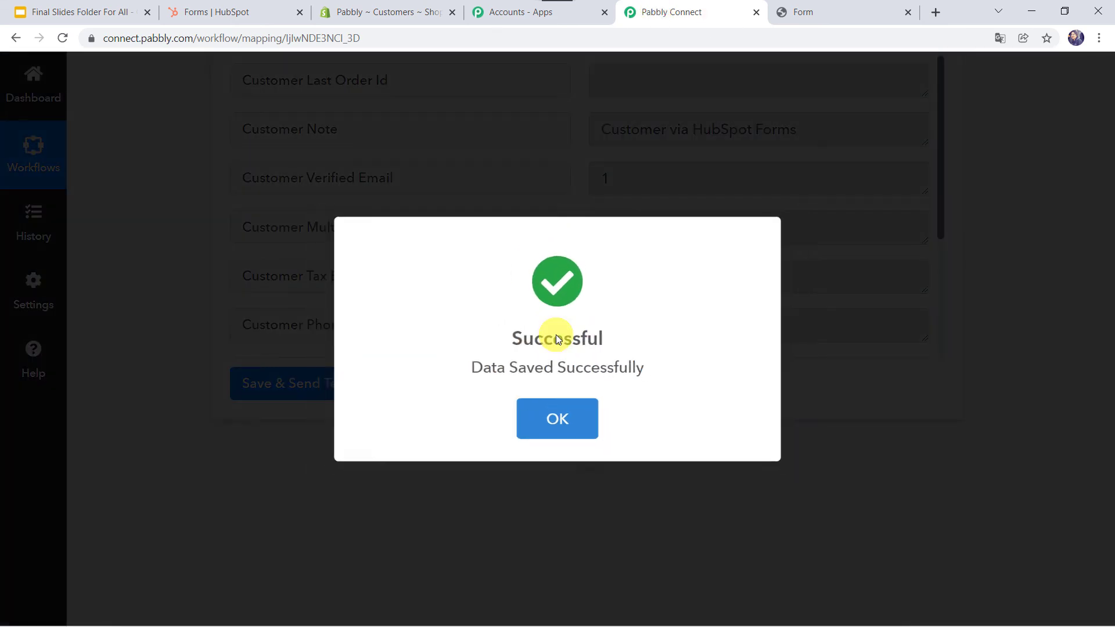
{"action": "left_click", "coordinate": [557, 411]}
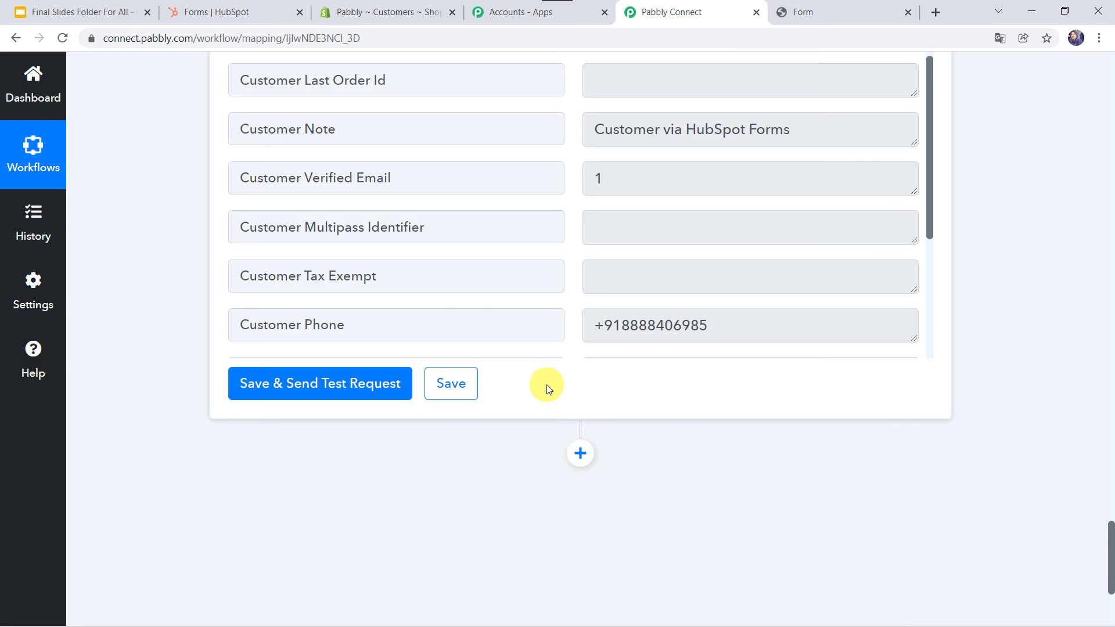
{"action": "scroll", "coordinate": [203, 227], "scroll_direction": "up", "scroll_amount": 2}
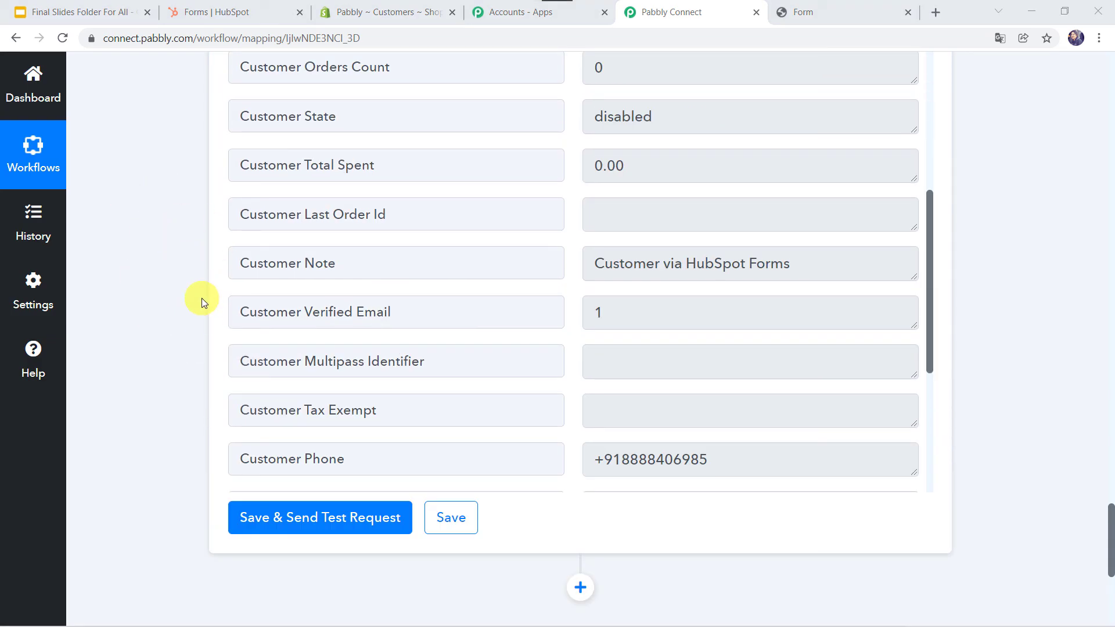
{"action": "scroll", "coordinate": [201, 297], "scroll_direction": "up", "scroll_amount": 1}
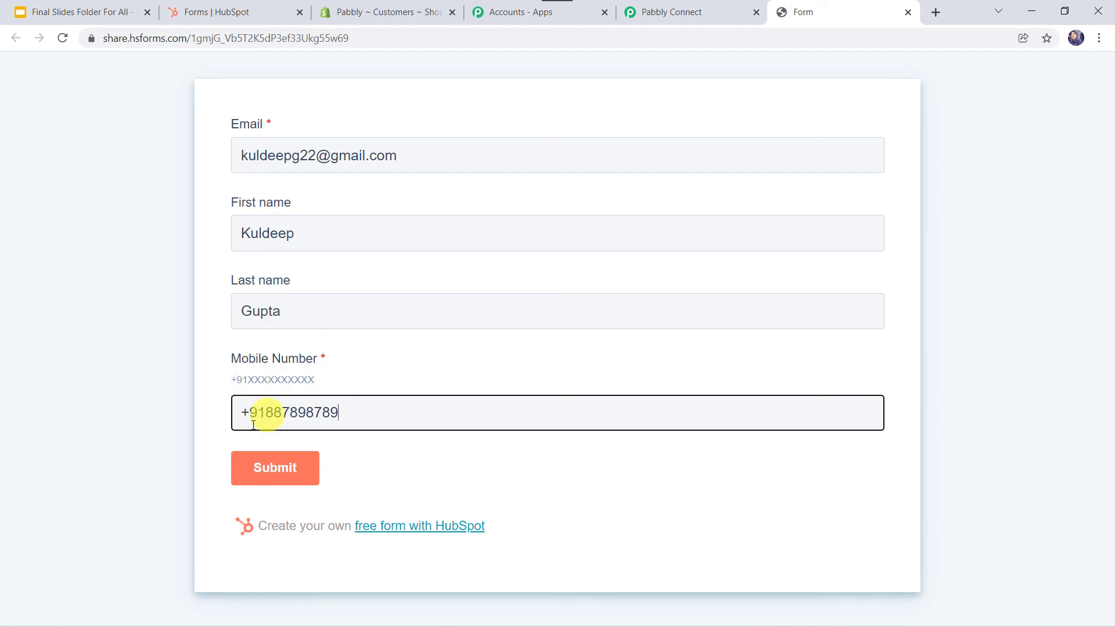
Submit the completed HubSpot form for another test contact, then reload the Shopify Customers list until the new customer can be checked.
{"action": "left_click", "coordinate": [274, 471]}
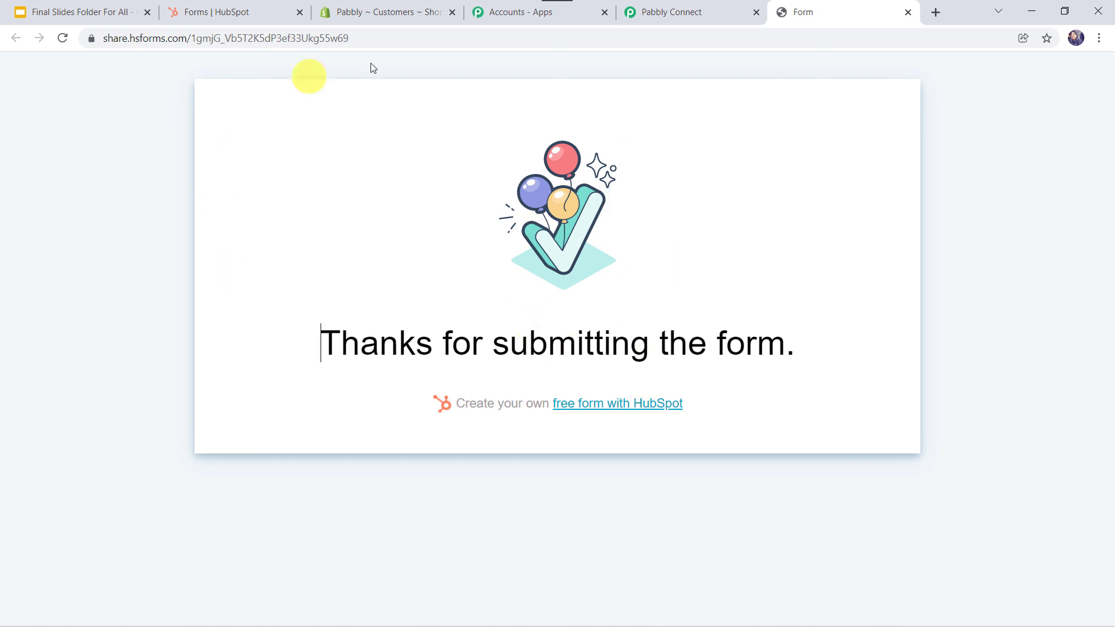
{"action": "left_click", "coordinate": [403, 8]}
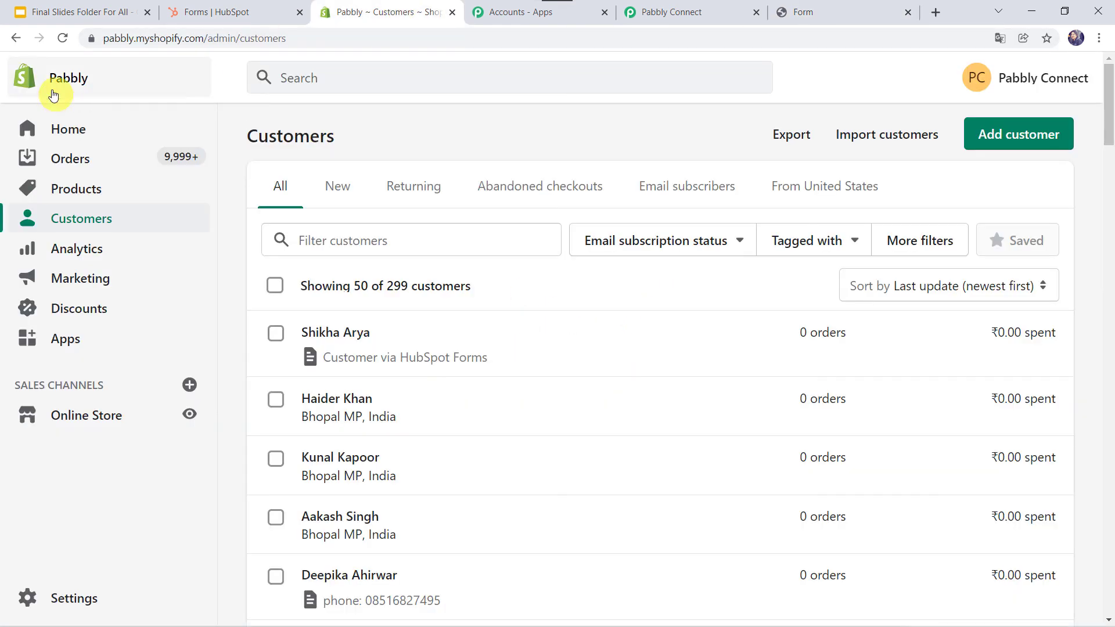
{"action": "left_click", "coordinate": [62, 40]}
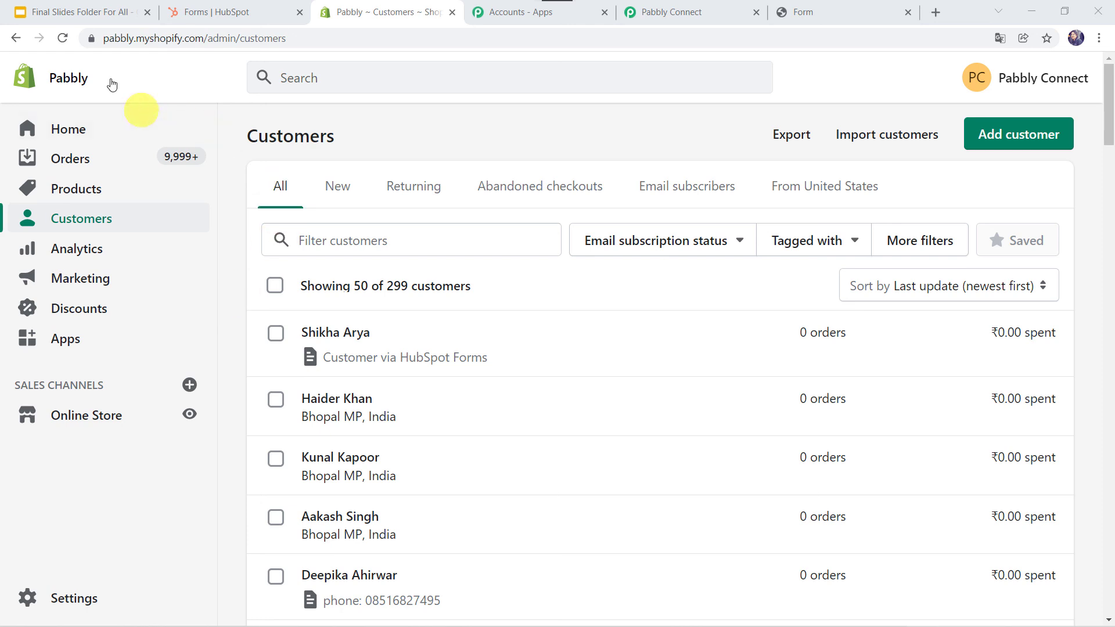
{"action": "left_click", "coordinate": [62, 39]}
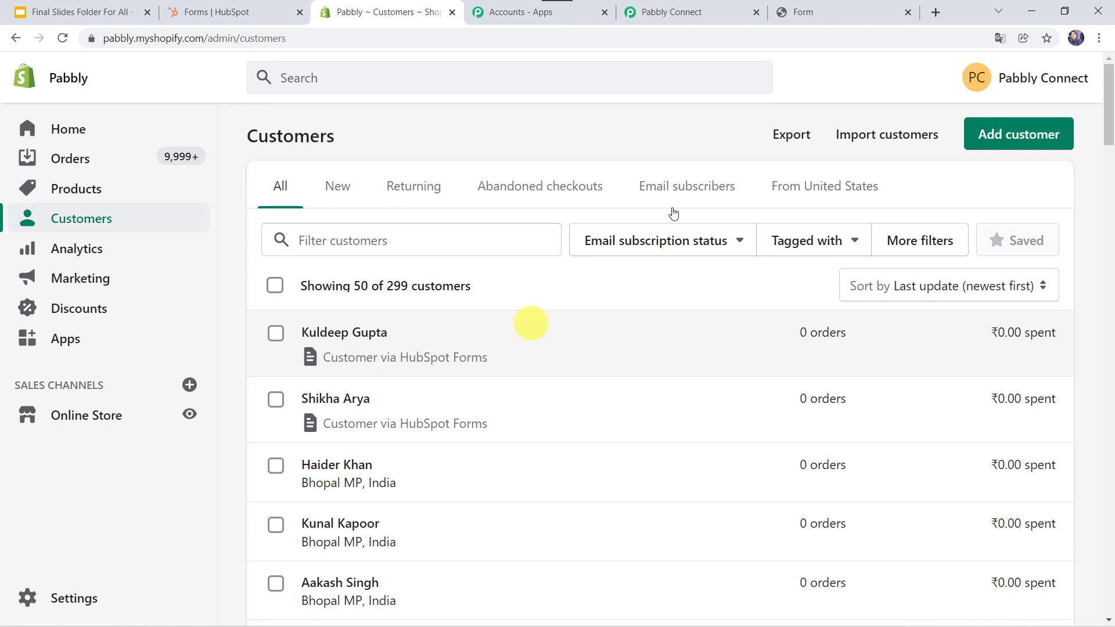
Return to the Pabbly Connect workflow and collapse the Shopify action and the HubSpot CRM trigger to review the overall workflow.
{"action": "left_click", "coordinate": [717, 21]}
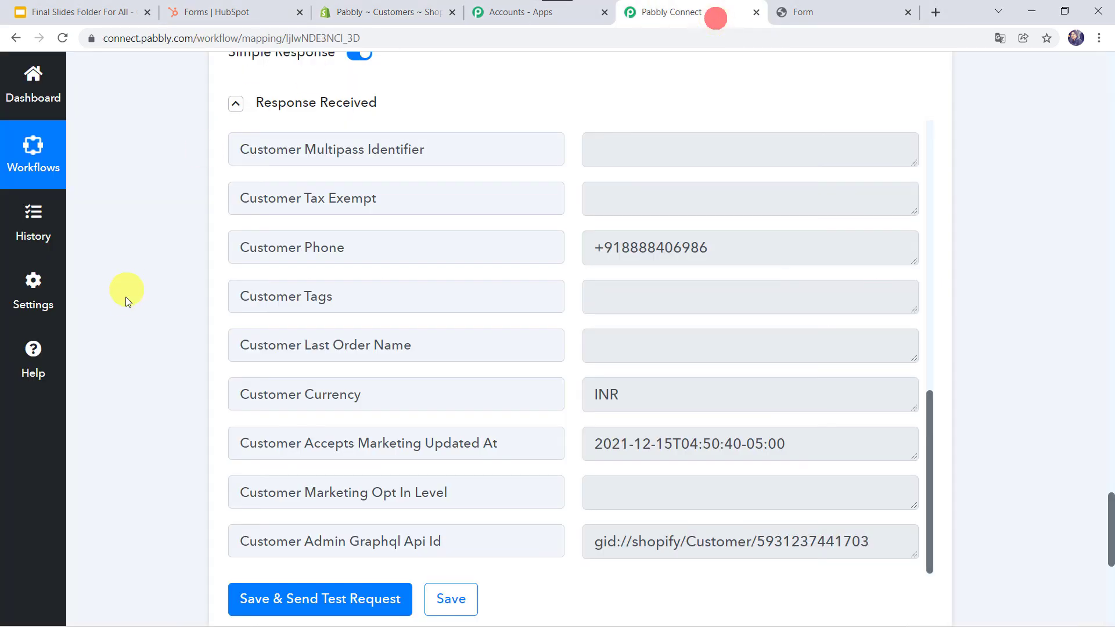
{"action": "scroll", "coordinate": [158, 314], "scroll_direction": "up", "scroll_amount": 14}
{"action": "scroll", "coordinate": [158, 312], "scroll_direction": "up", "scroll_amount": 18}
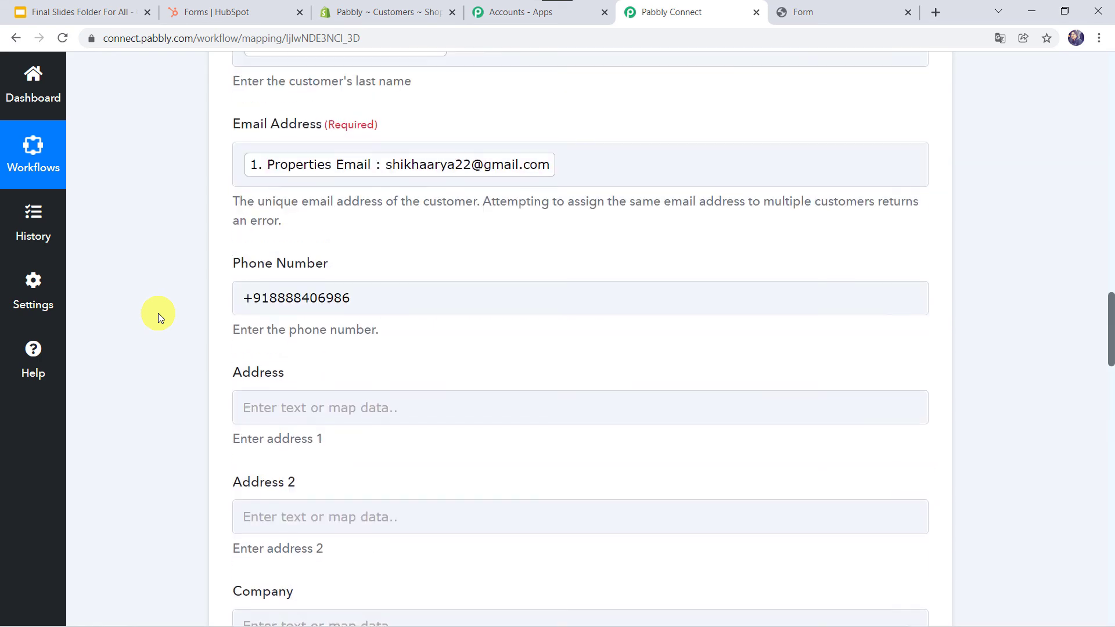
{"action": "left_click", "coordinate": [555, 501]}
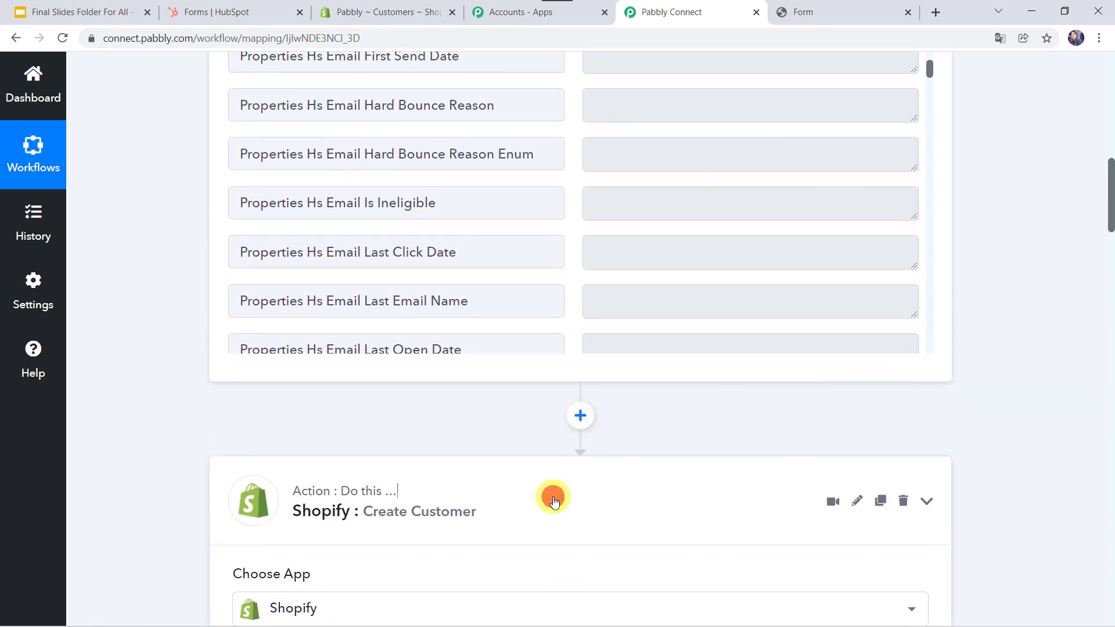
{"action": "scroll", "coordinate": [158, 155], "scroll_direction": "up", "scroll_amount": 10}
{"action": "scroll", "coordinate": [159, 152], "scroll_direction": "up", "scroll_amount": 2}
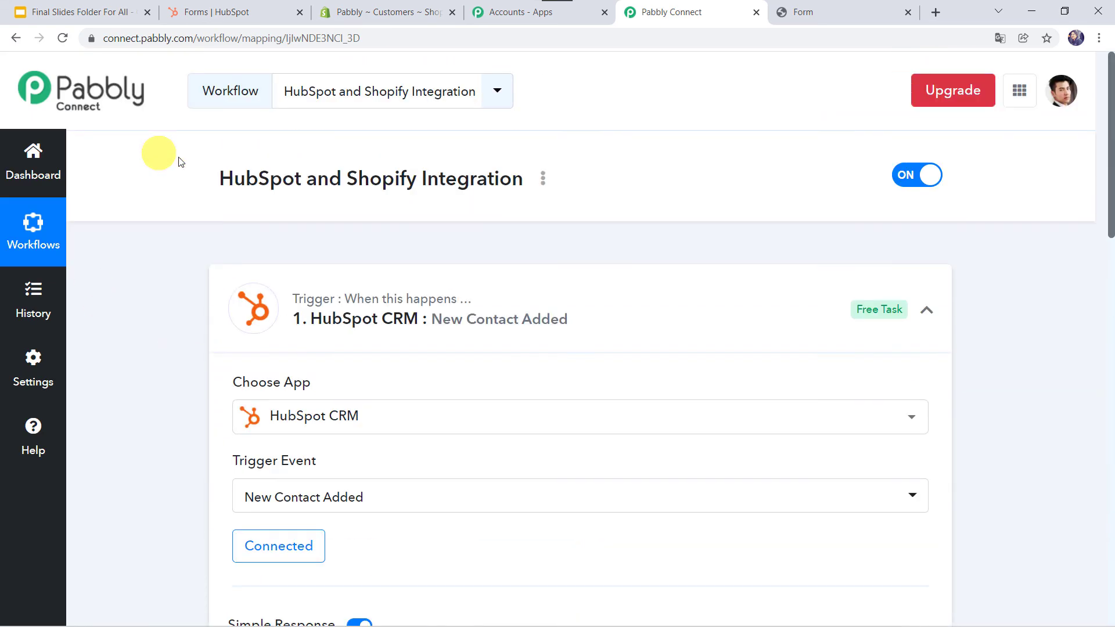
{"action": "left_click", "coordinate": [572, 284]}
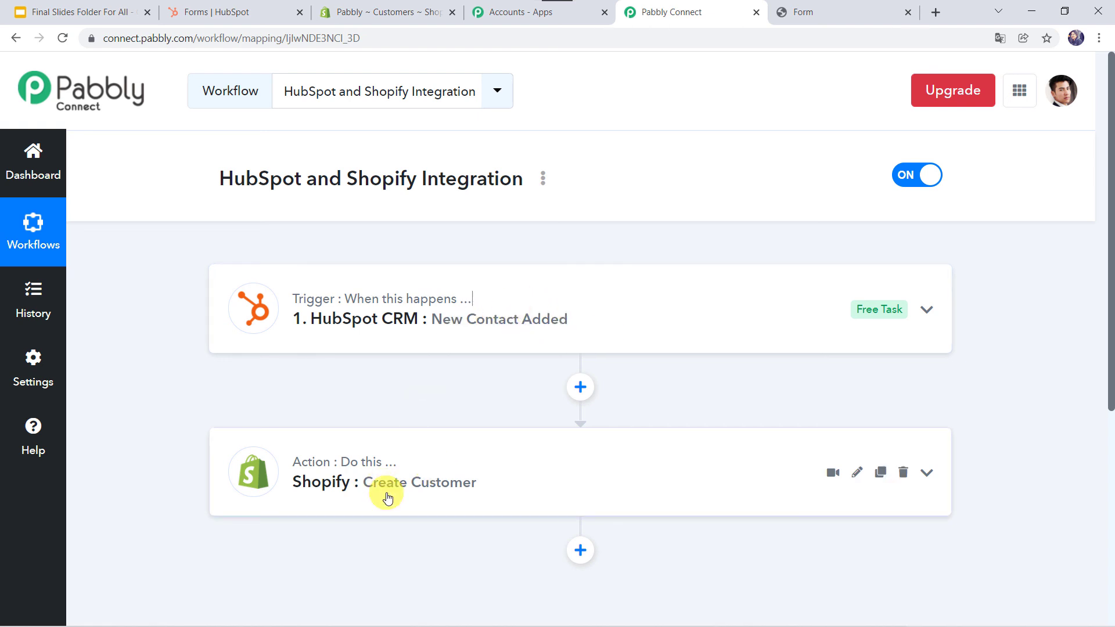
{"action": "mouse_move", "coordinate": [387, 466]}
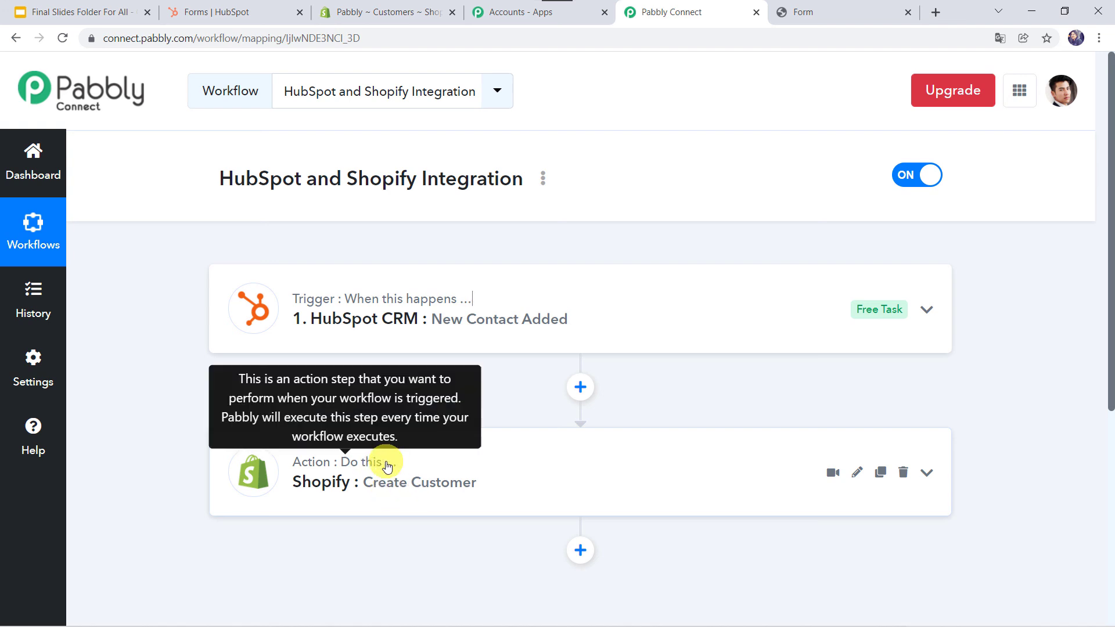